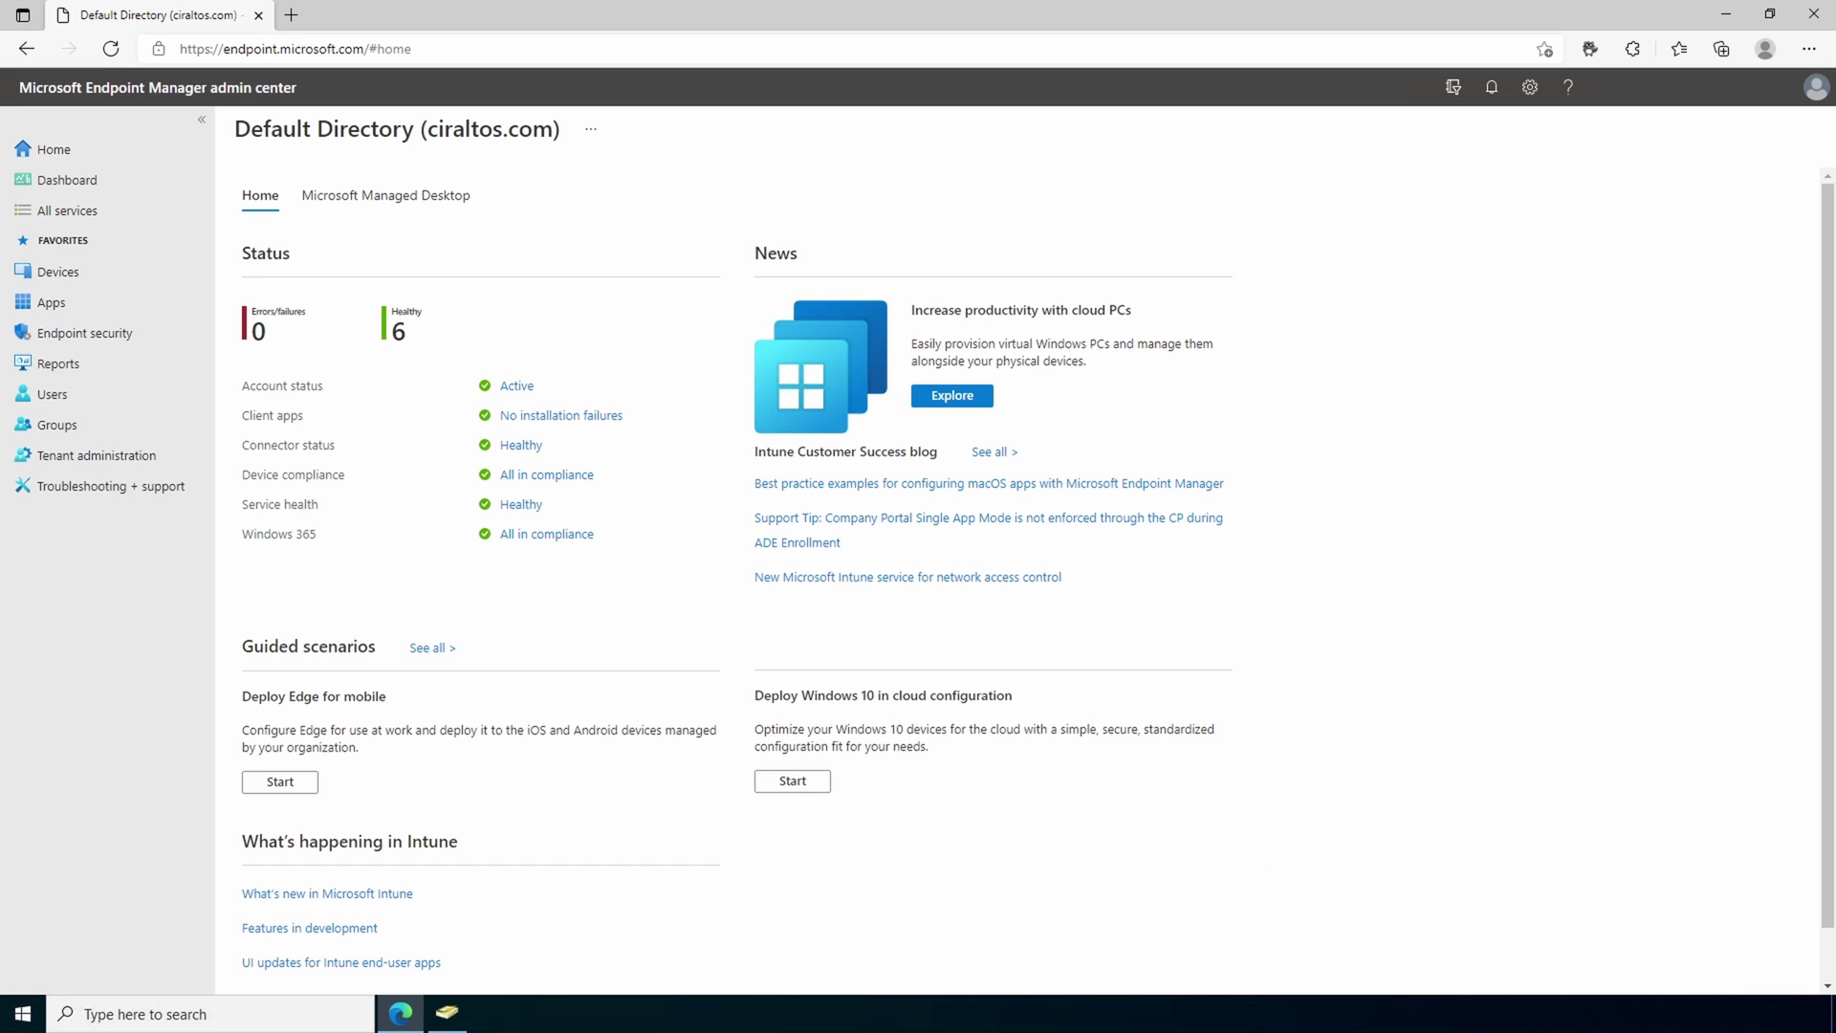
# Go to Devices > Windows 365 and list the on-premises network connections, showing DomainConnection2.
pyautogui.click(58, 273)
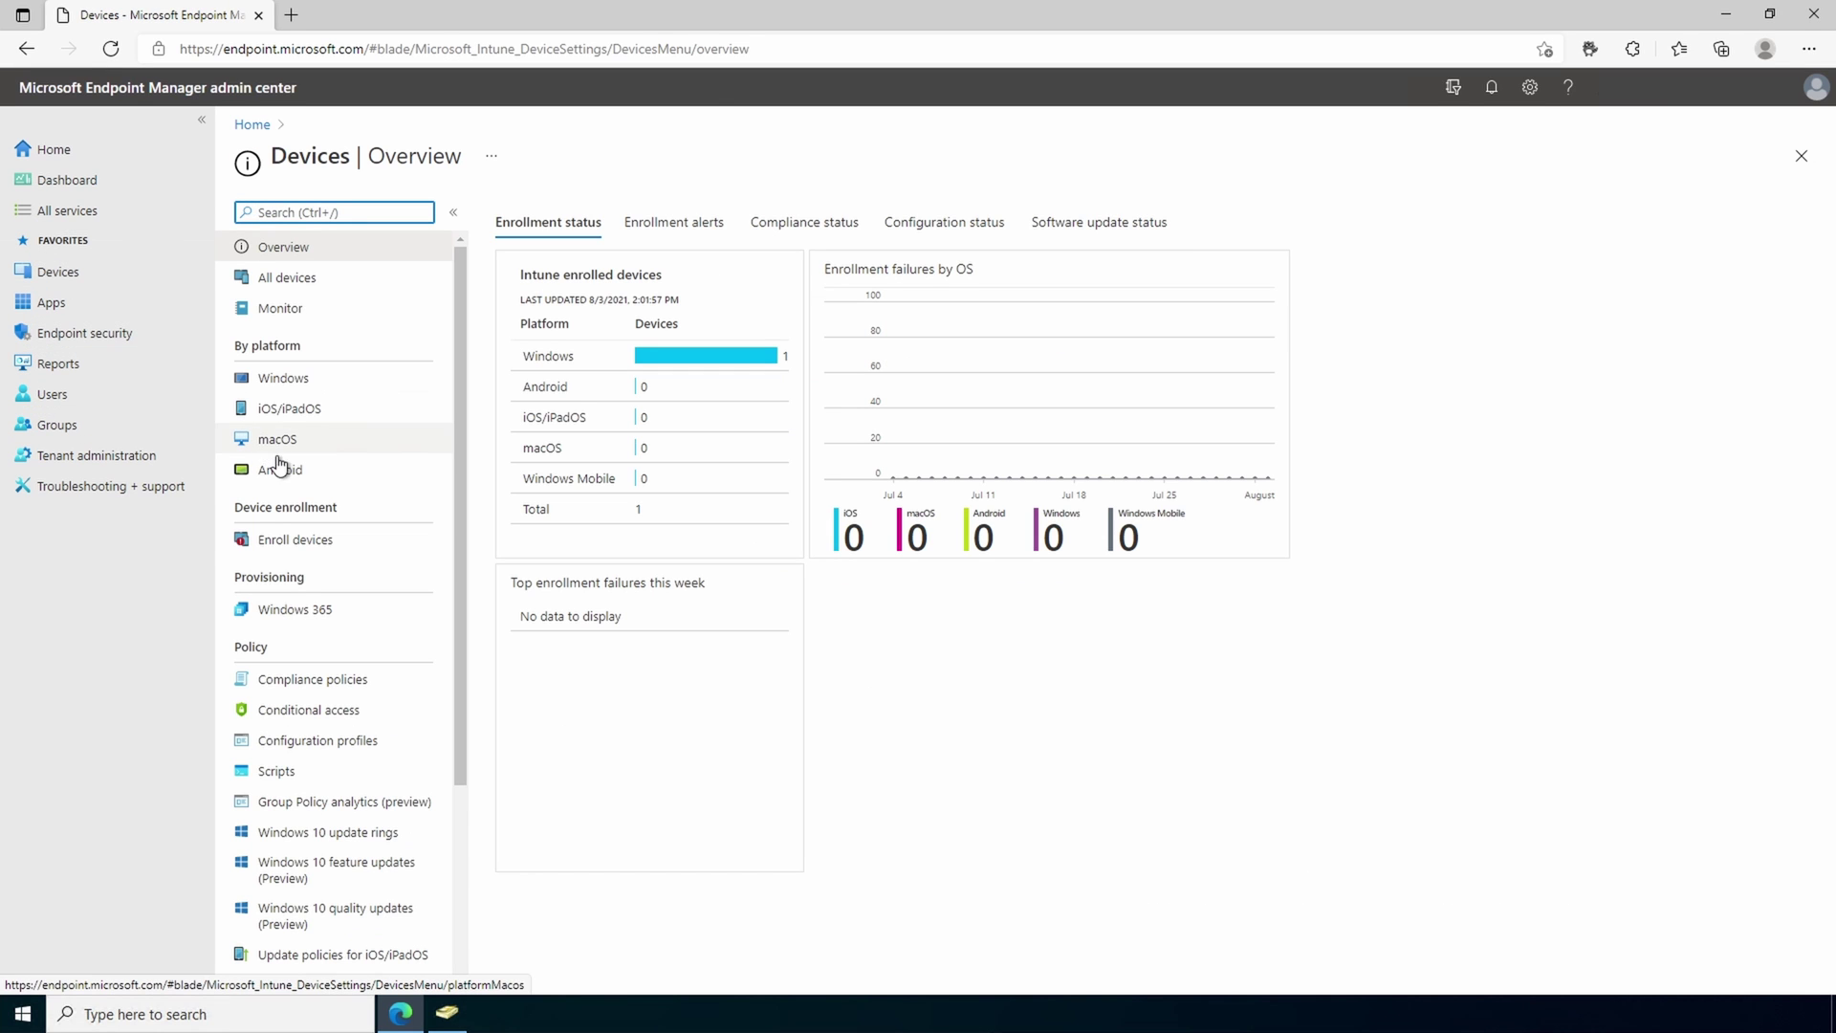
pyautogui.click(296, 617)
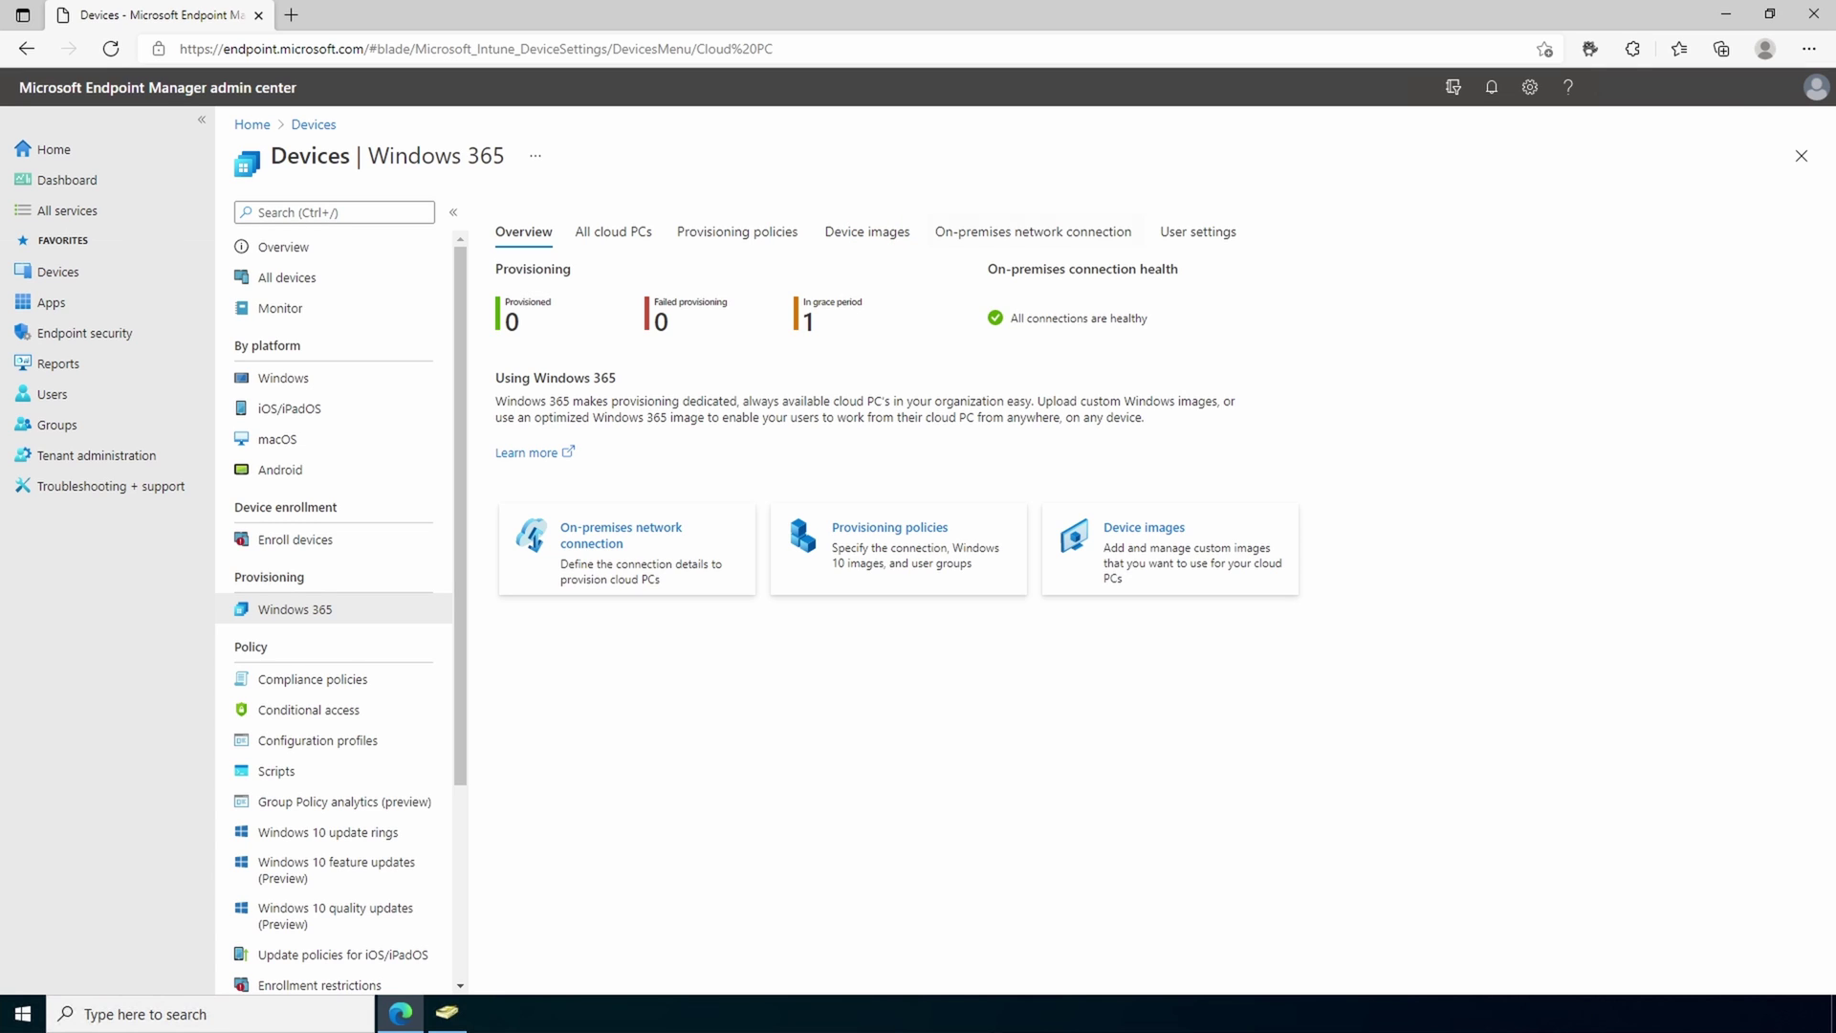
pyautogui.click(1083, 239)
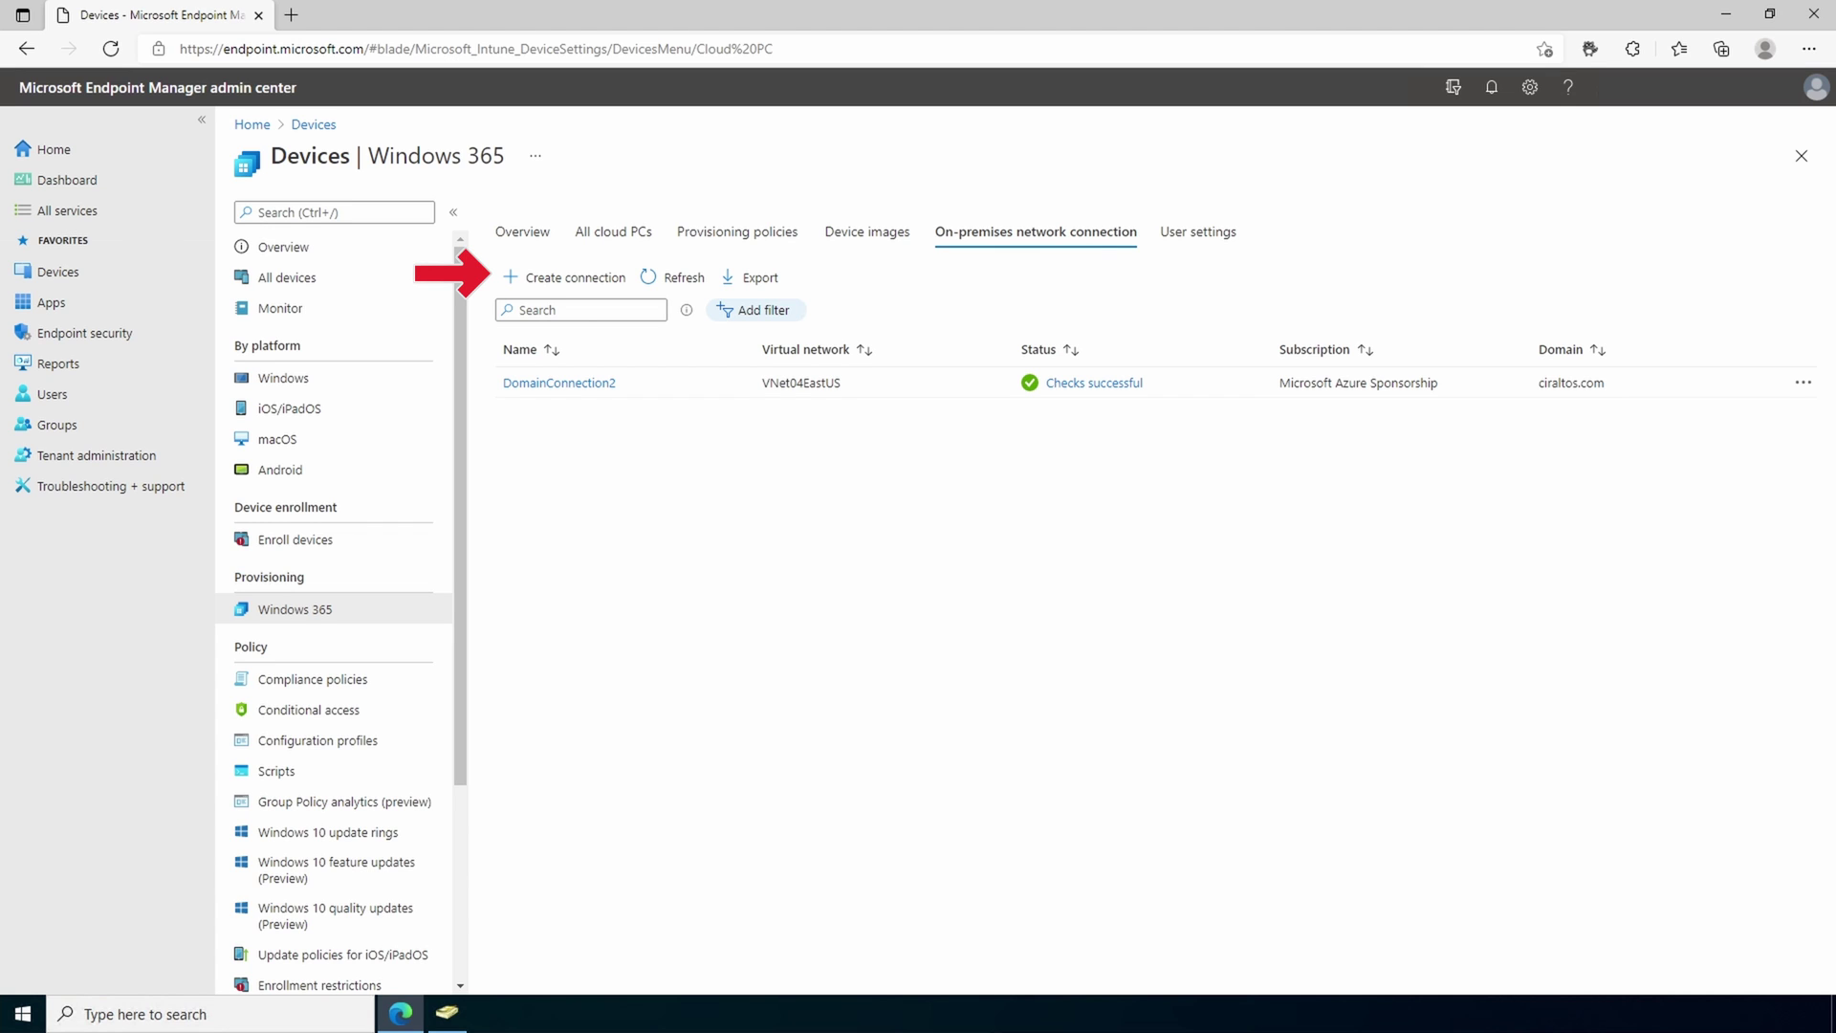
# Start a new connection named EastUS on the Microsoft Azure Sponsorship subscription with new resource group W365EastUSRG.
pyautogui.click(578, 278)
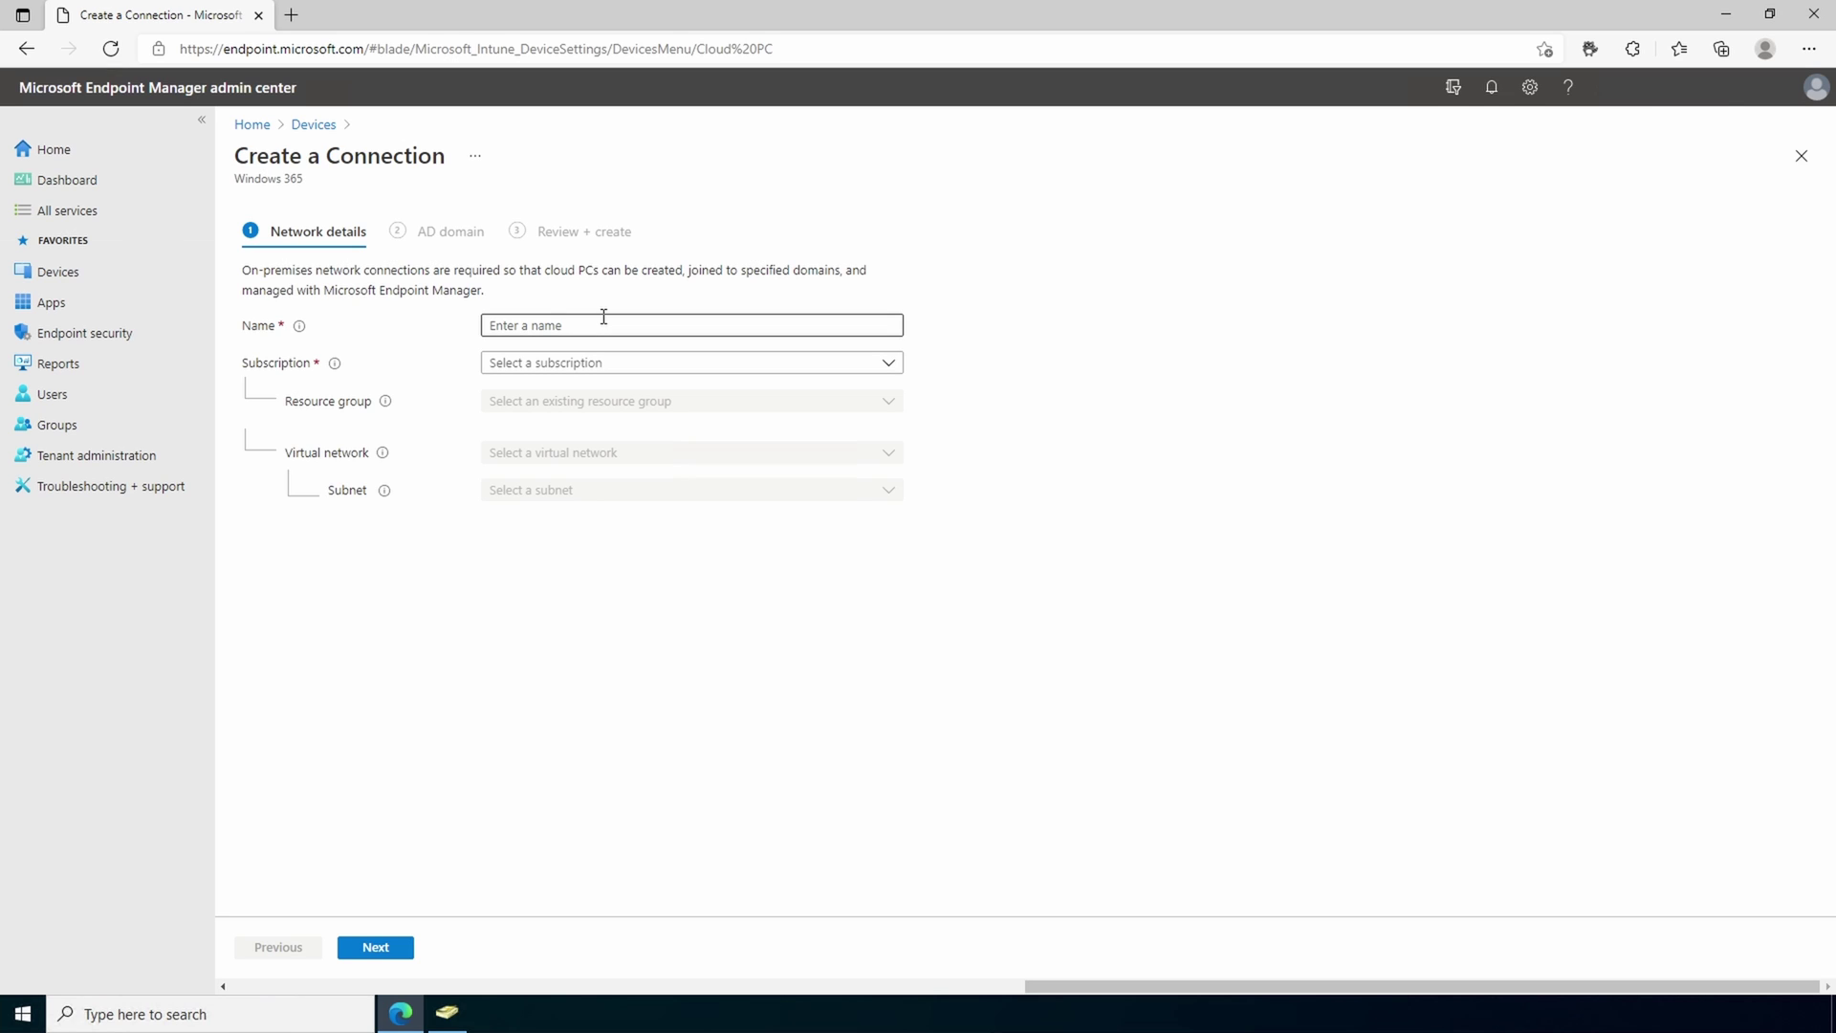
pyautogui.click(603, 317)
pyautogui.write('EastUS')
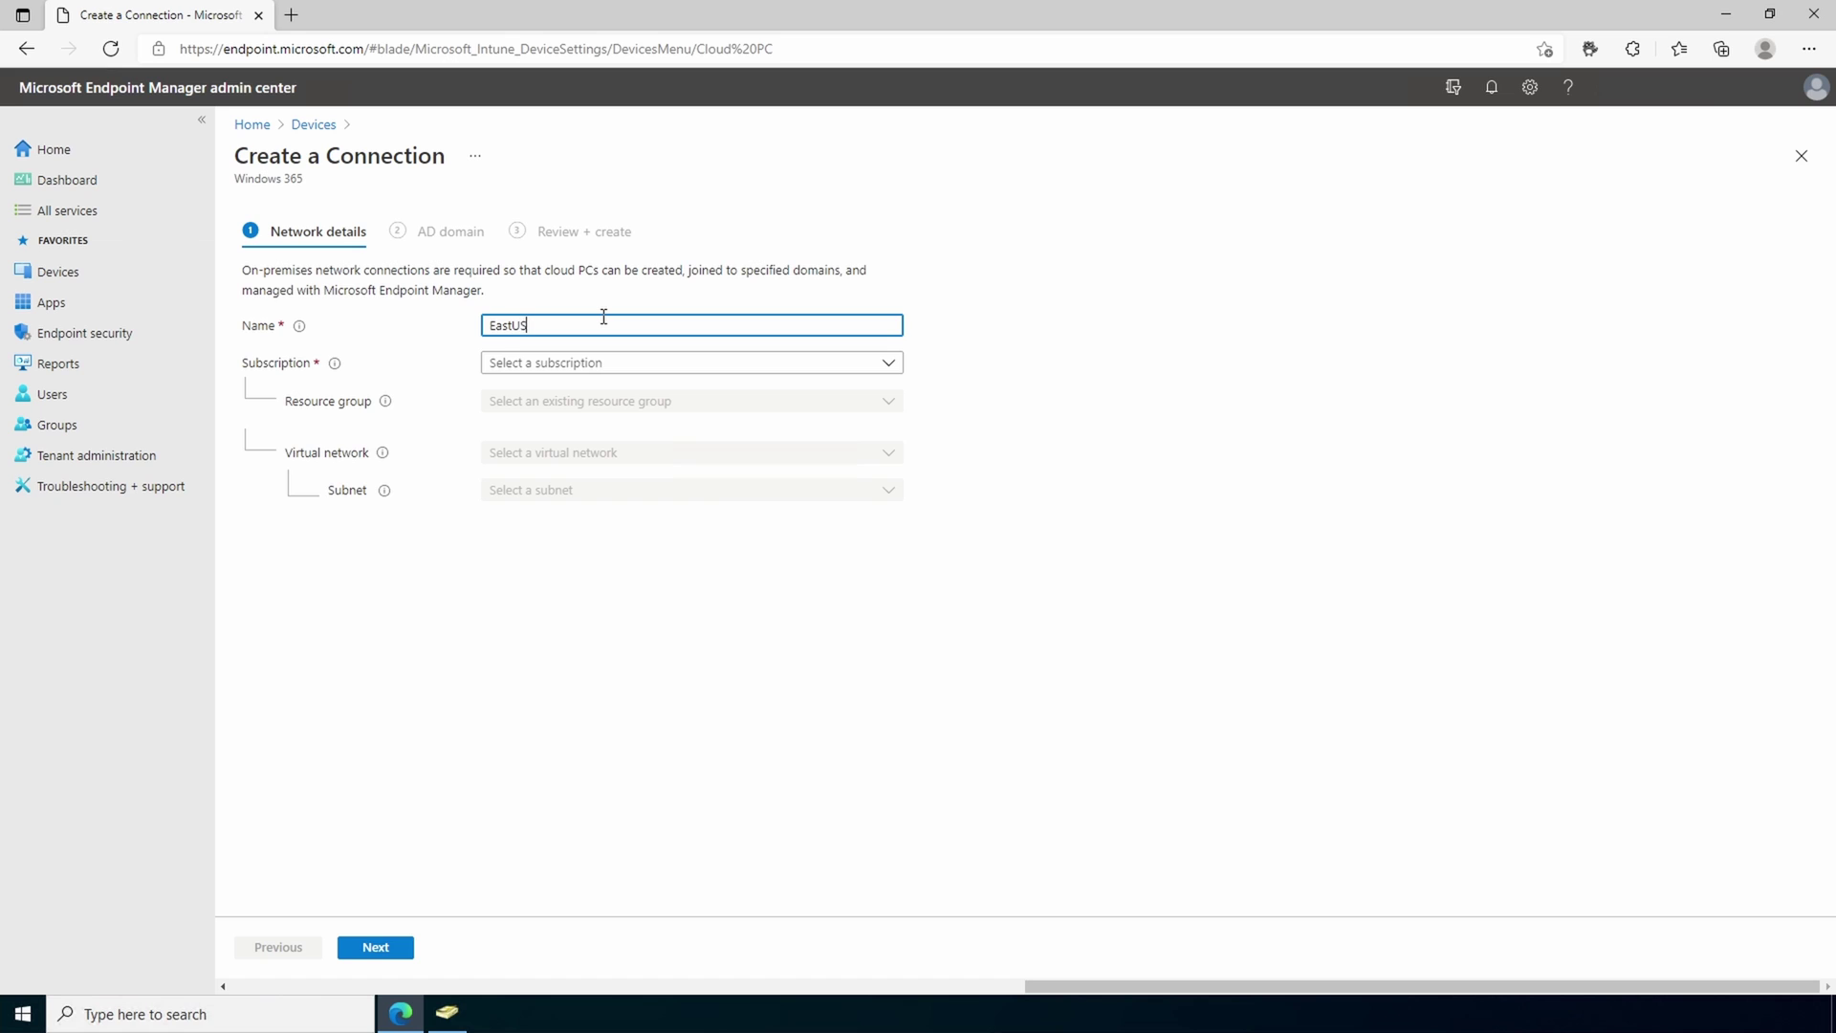
pyautogui.click(712, 364)
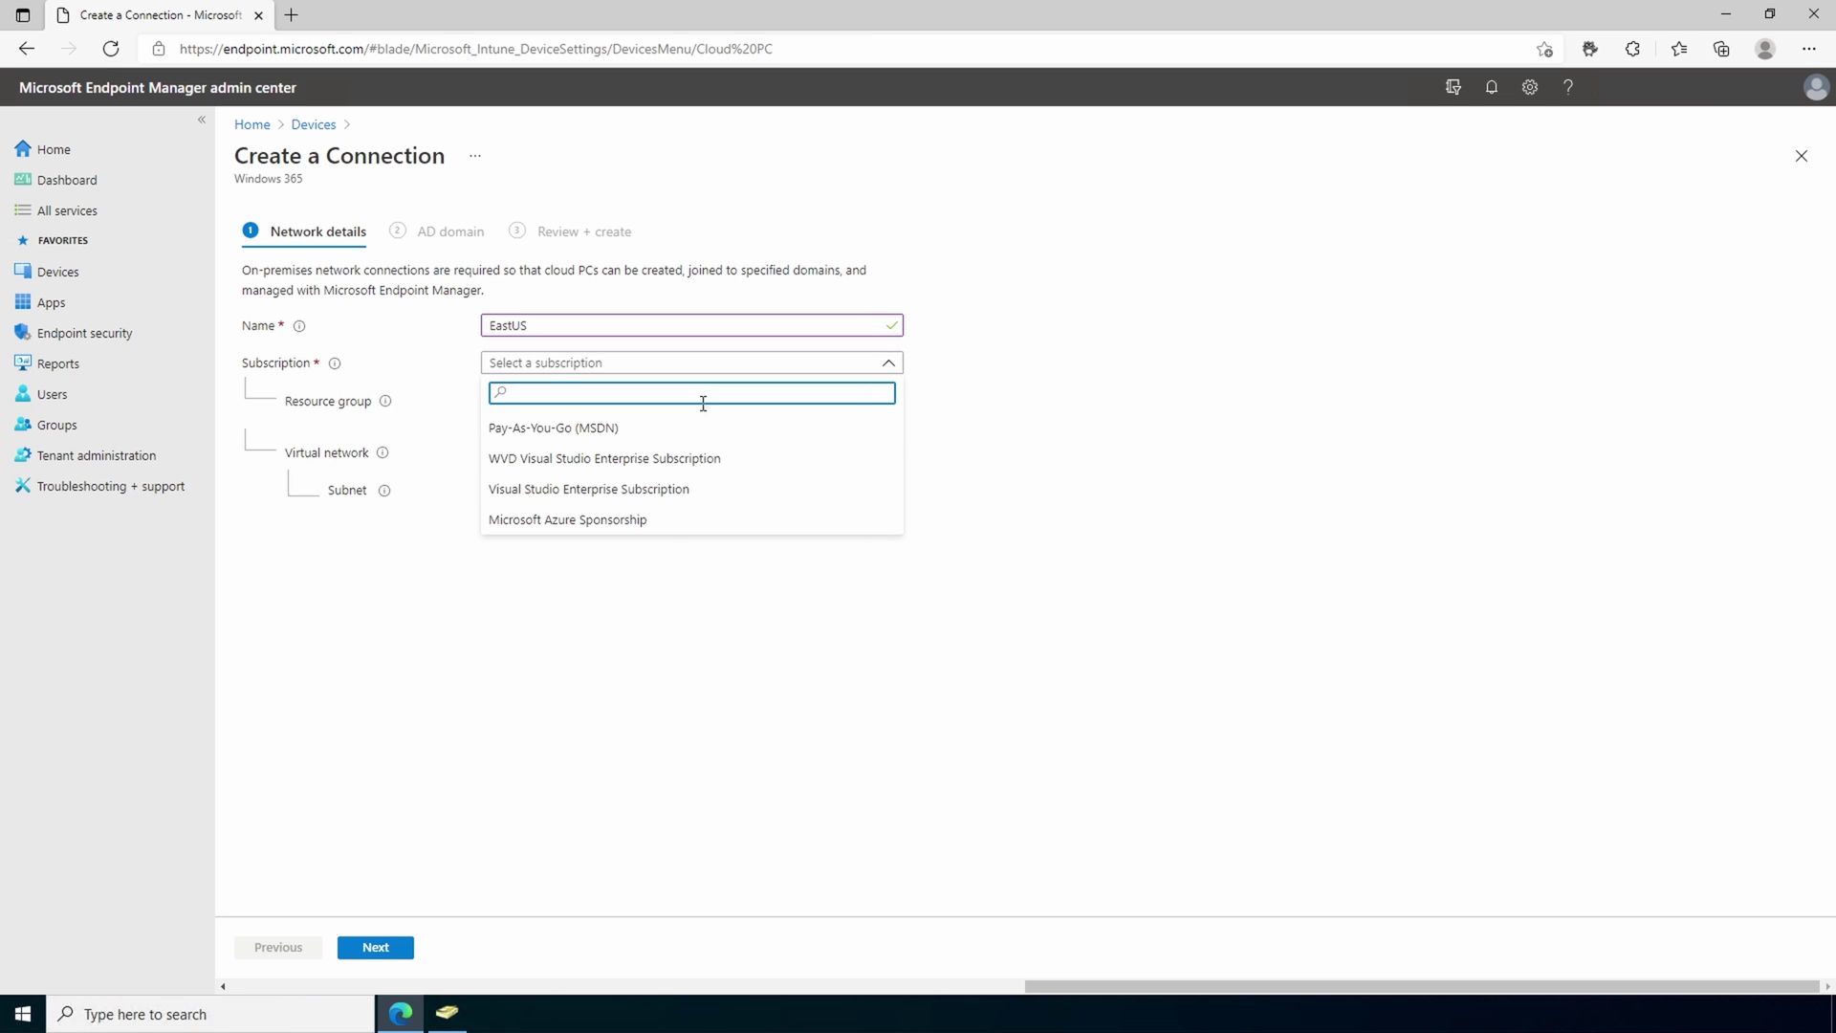
pyautogui.click(667, 531)
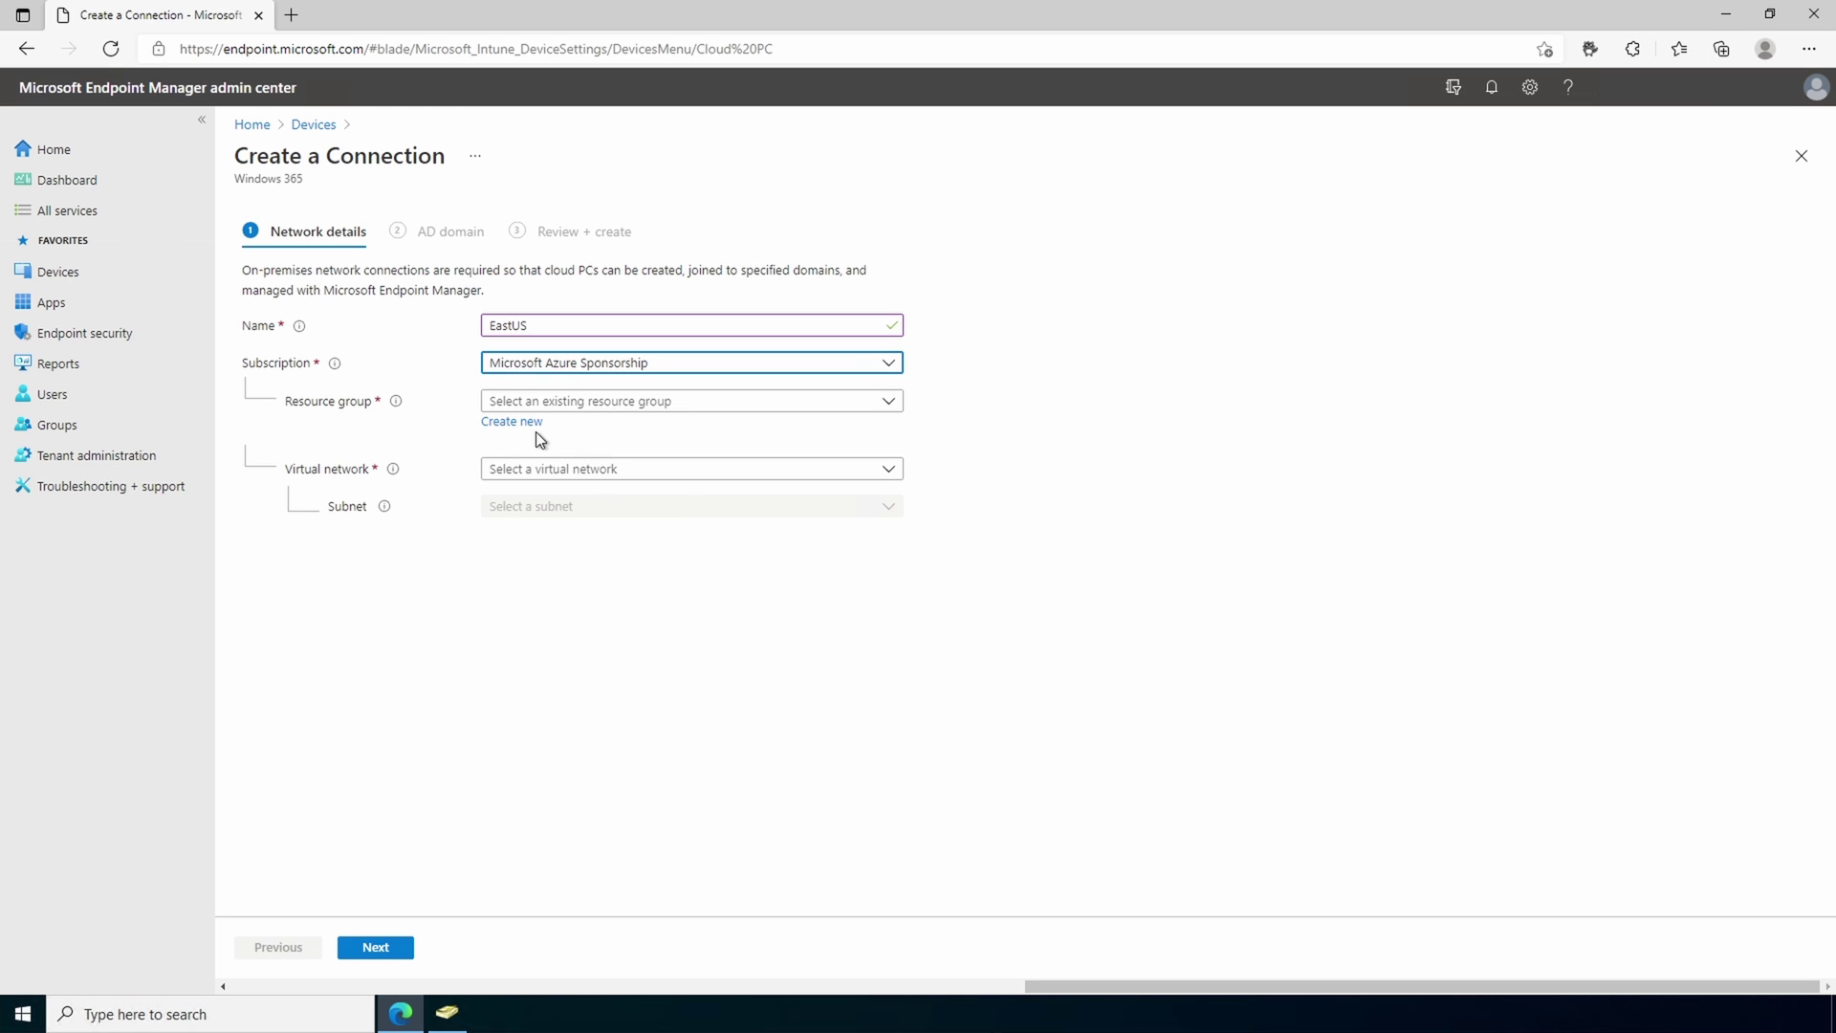
pyautogui.click(531, 423)
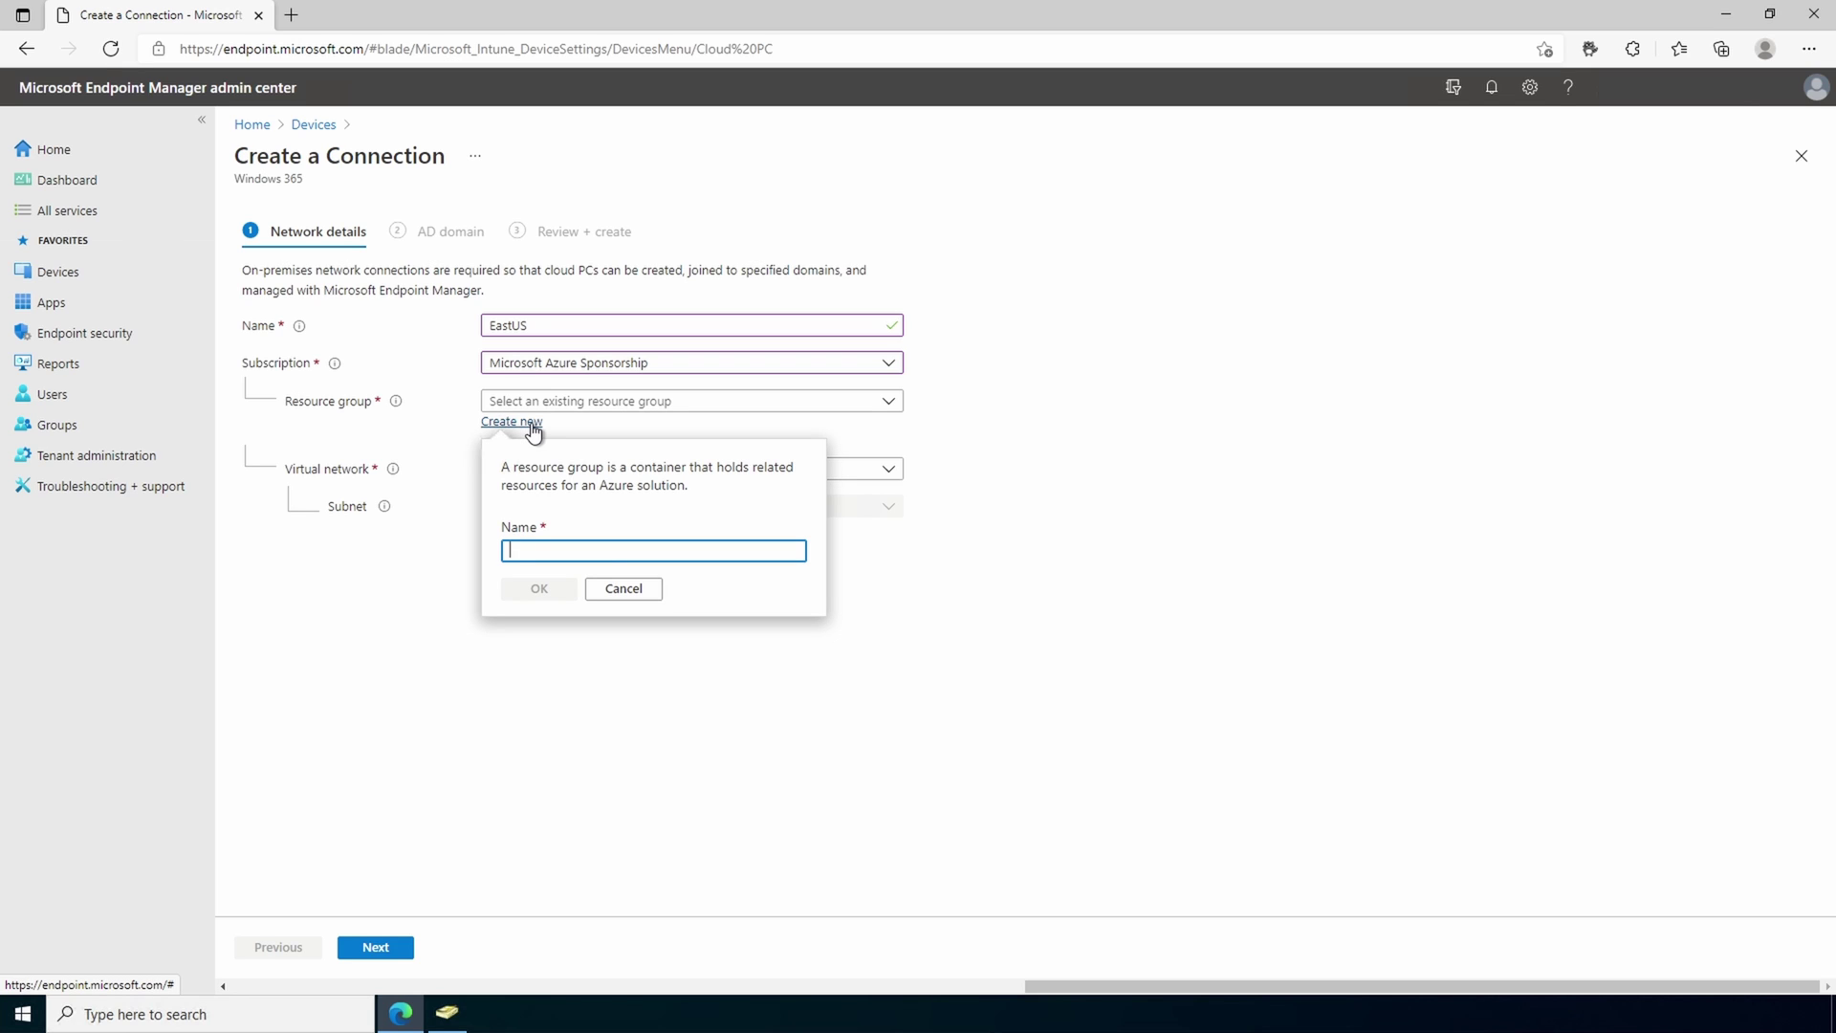
pyautogui.write('W')
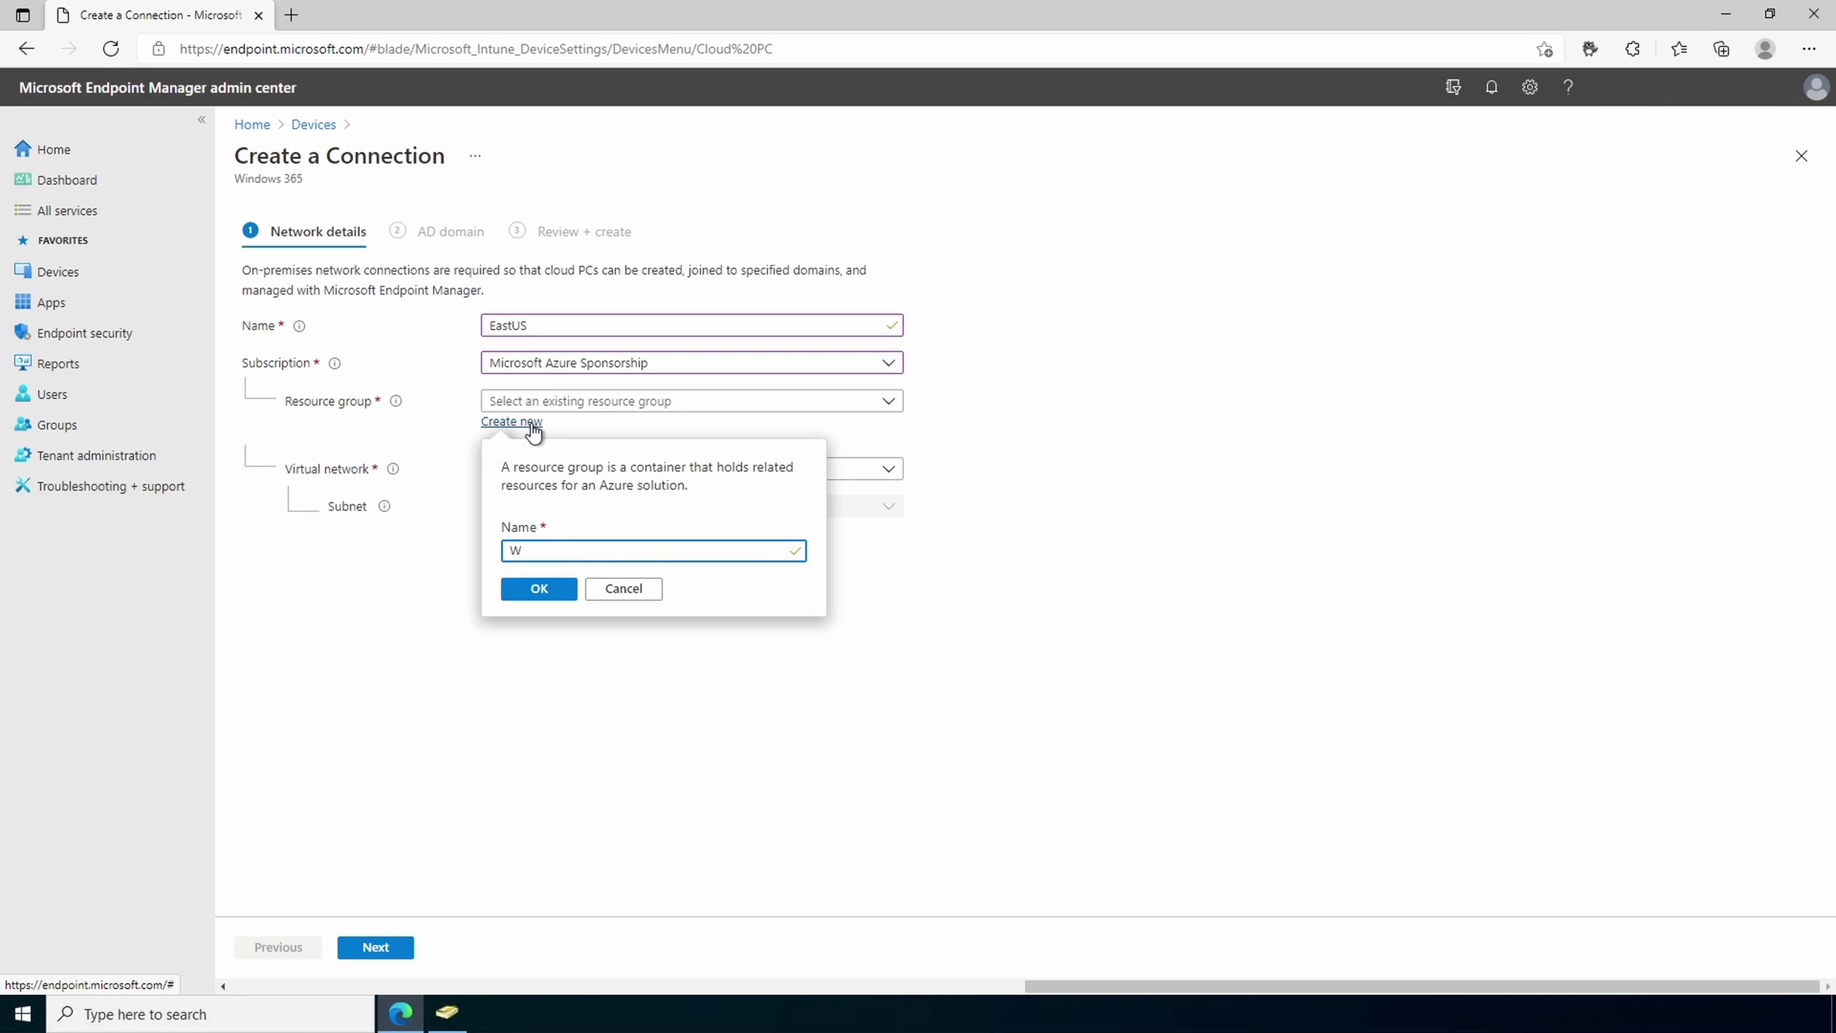
pyautogui.write('365EastUSRG')
pyautogui.click(525, 593)
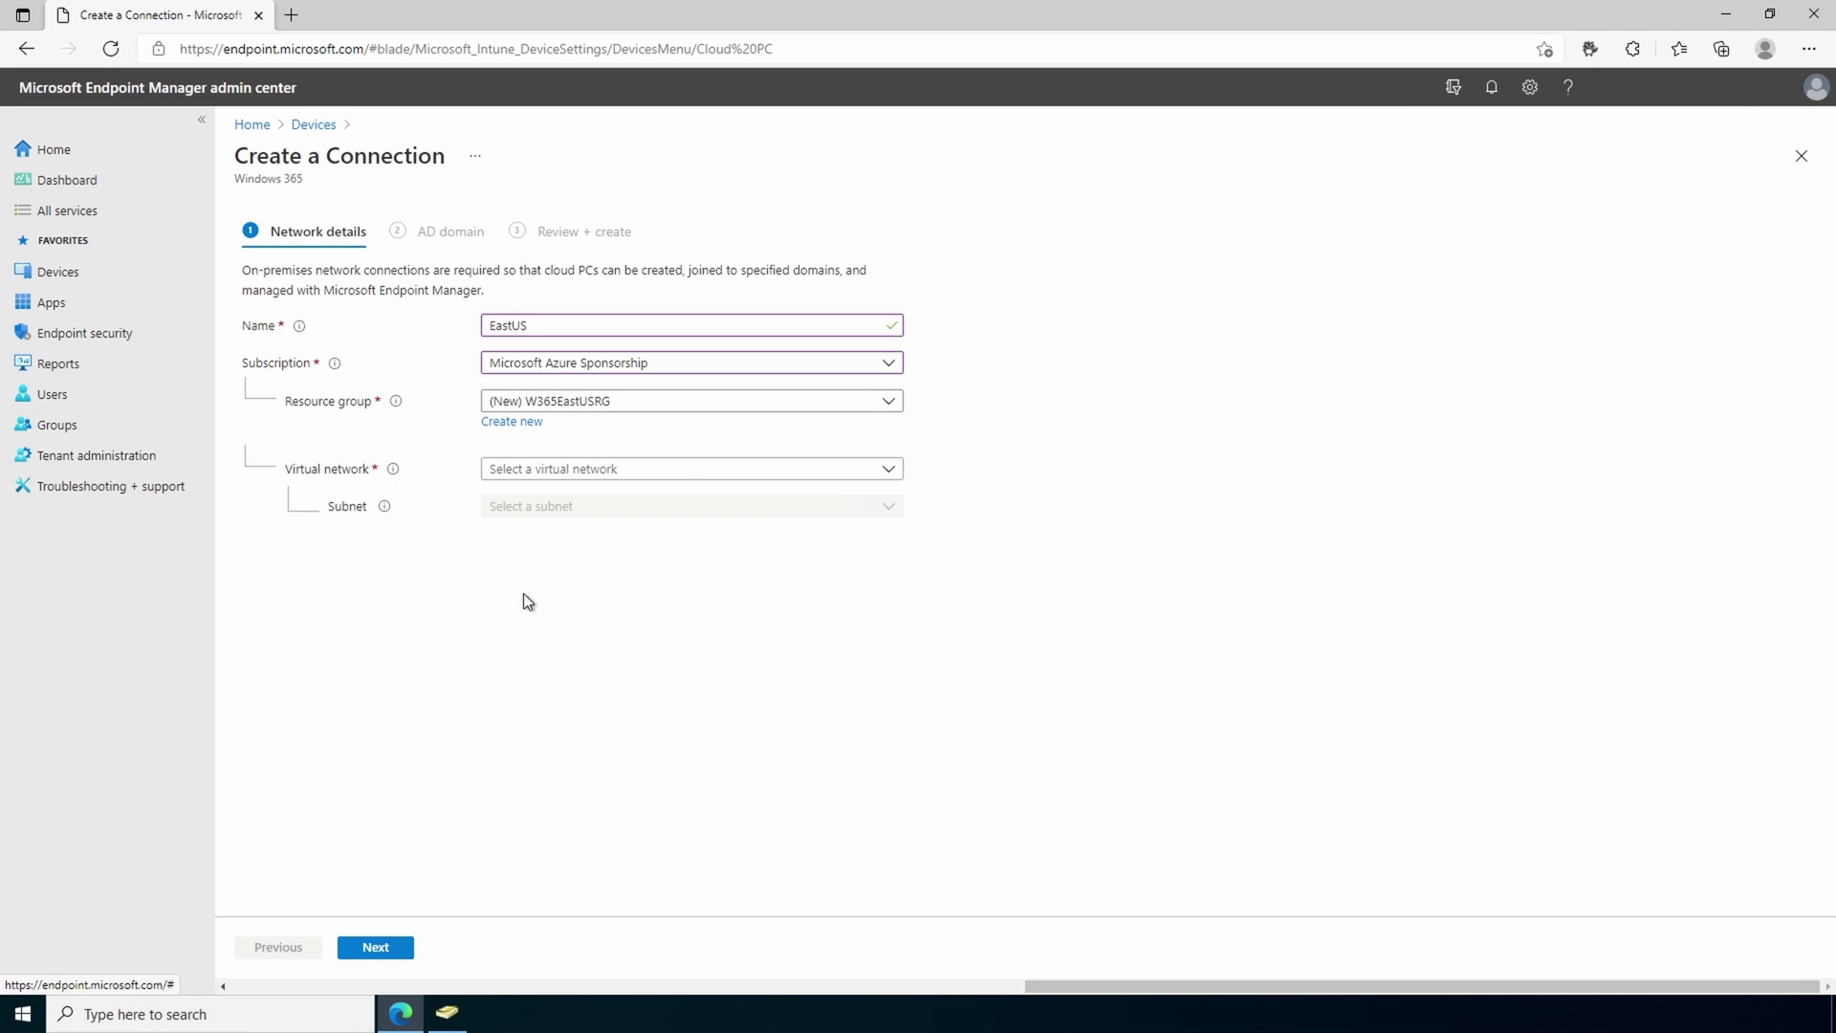
# Place the EastUS connection on virtual network VNet04EastUS, subnet W365, and continue to the AD domain step.
pyautogui.click(647, 470)
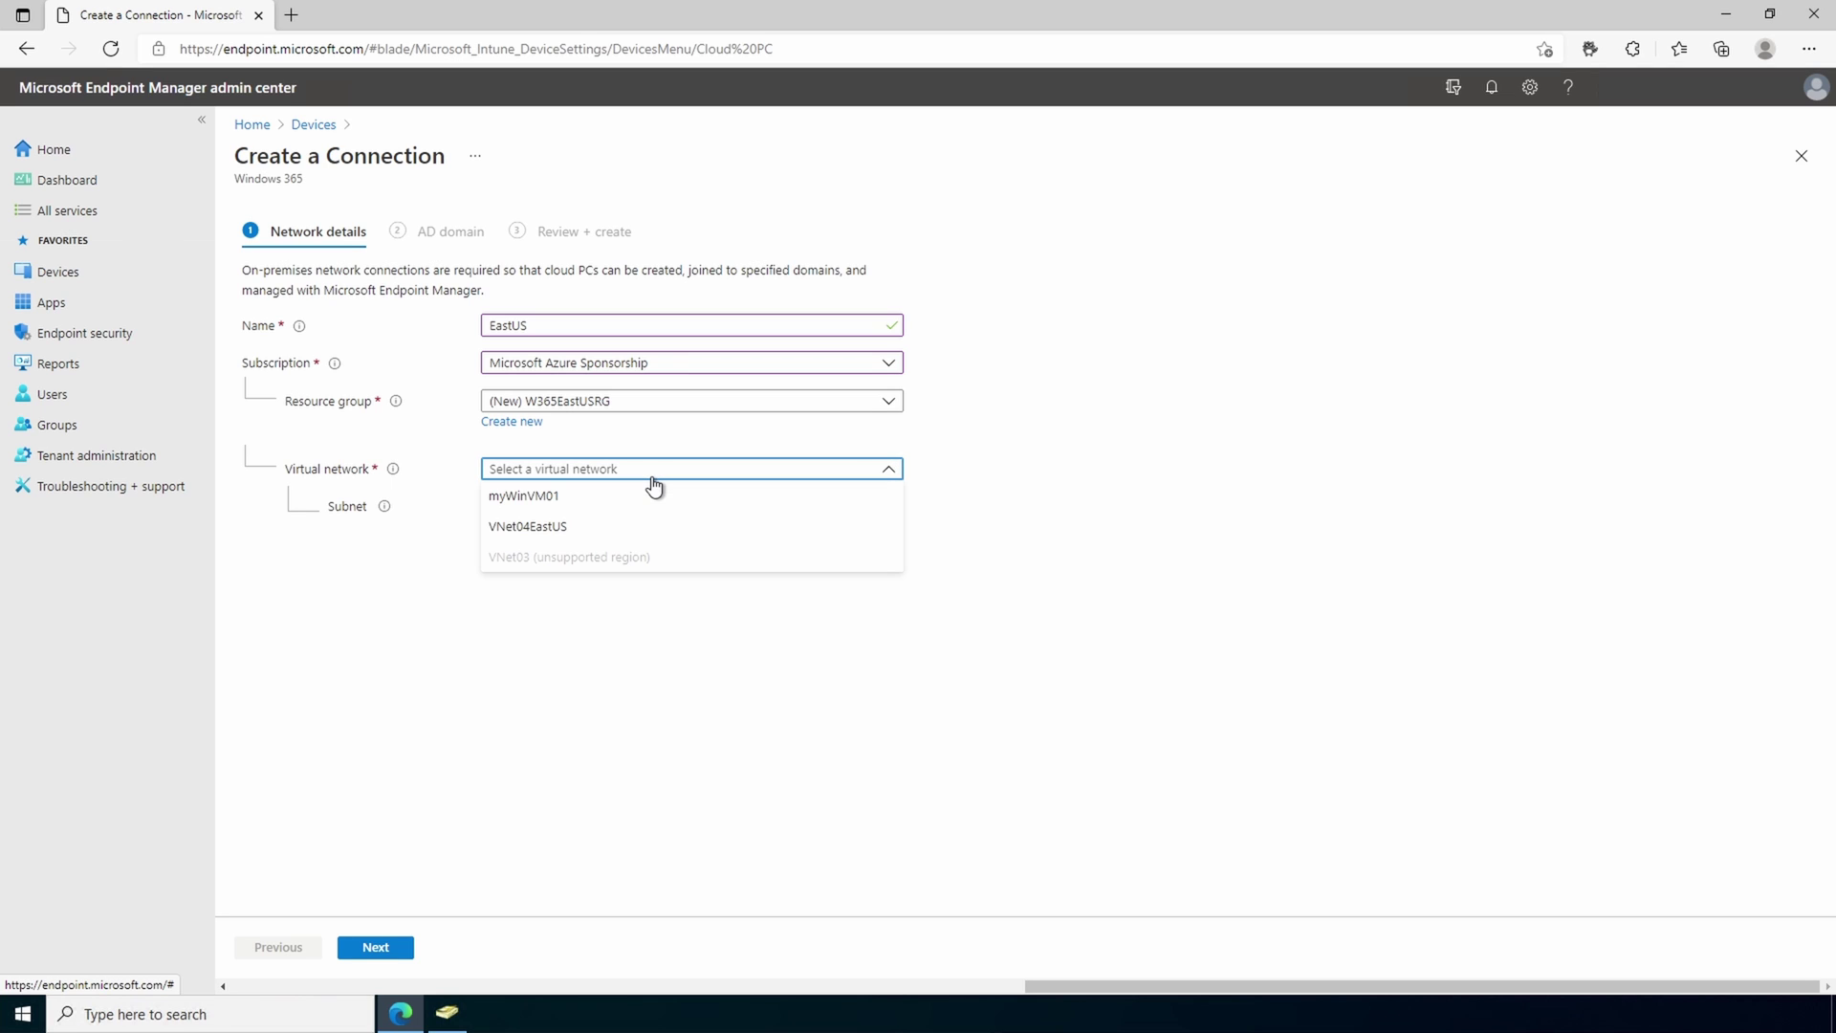
pyautogui.click(641, 530)
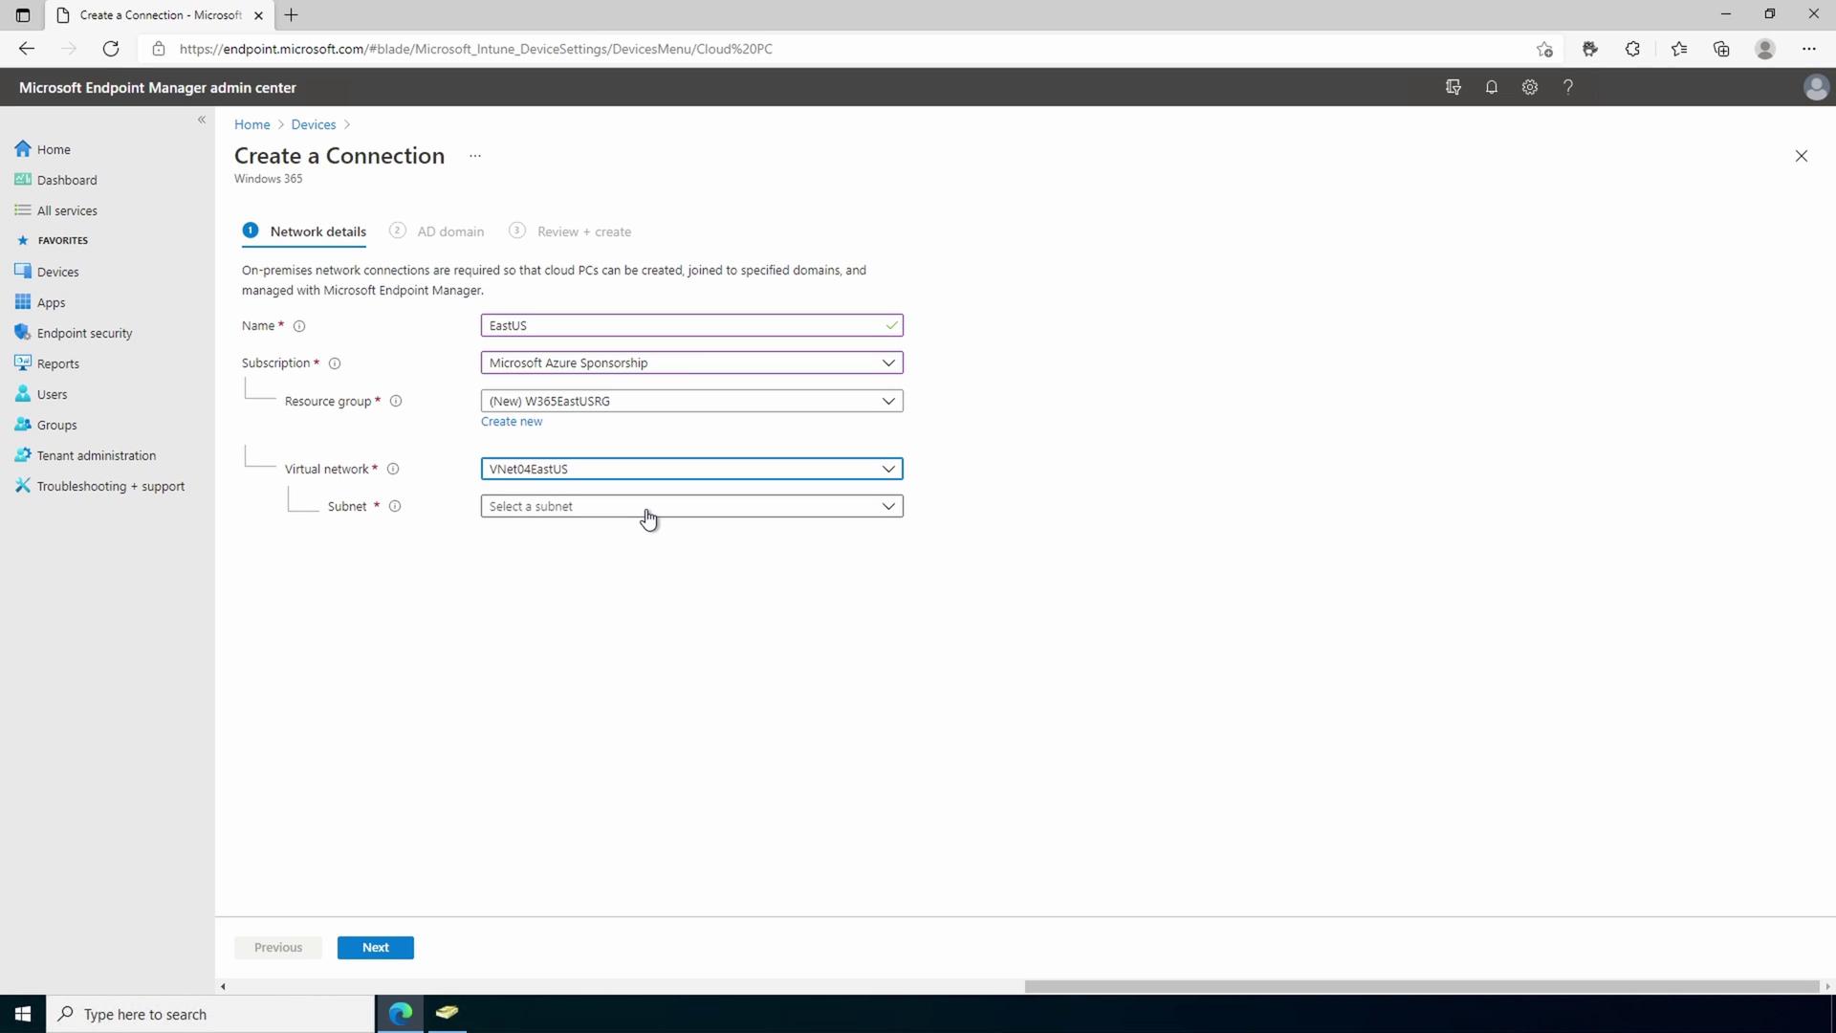
pyautogui.click(647, 517)
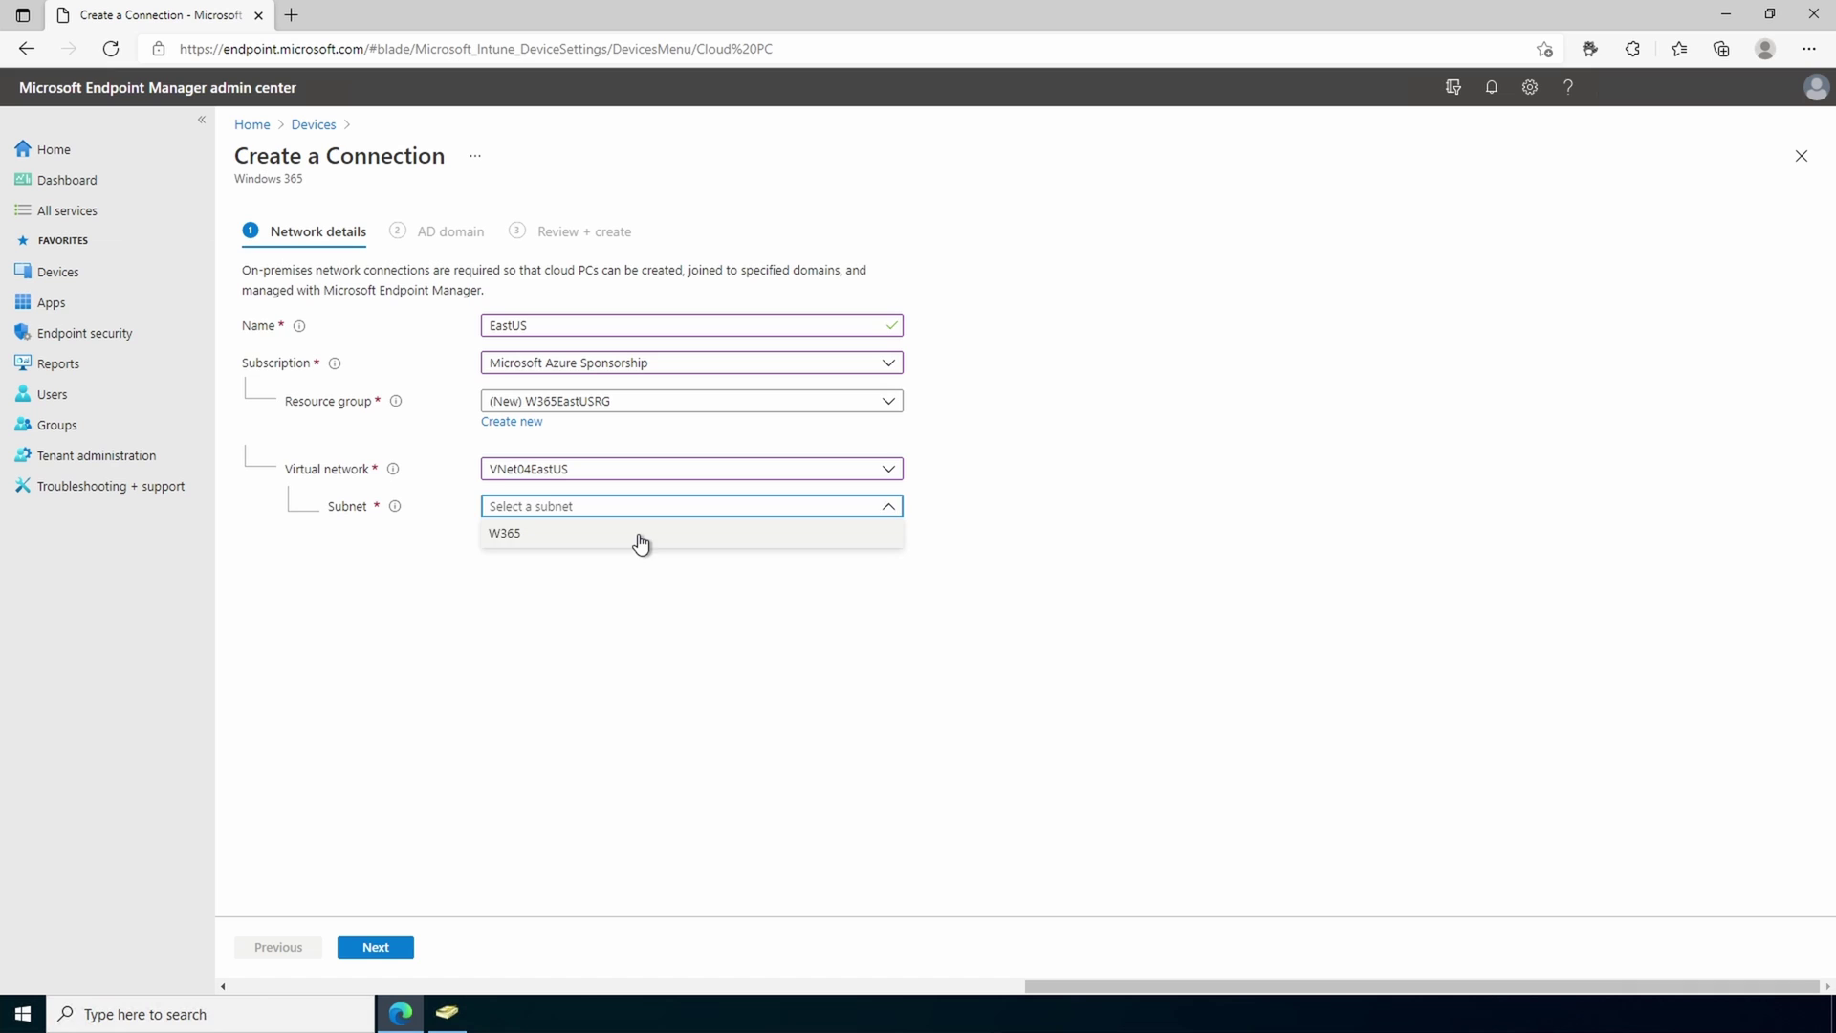
pyautogui.click(640, 535)
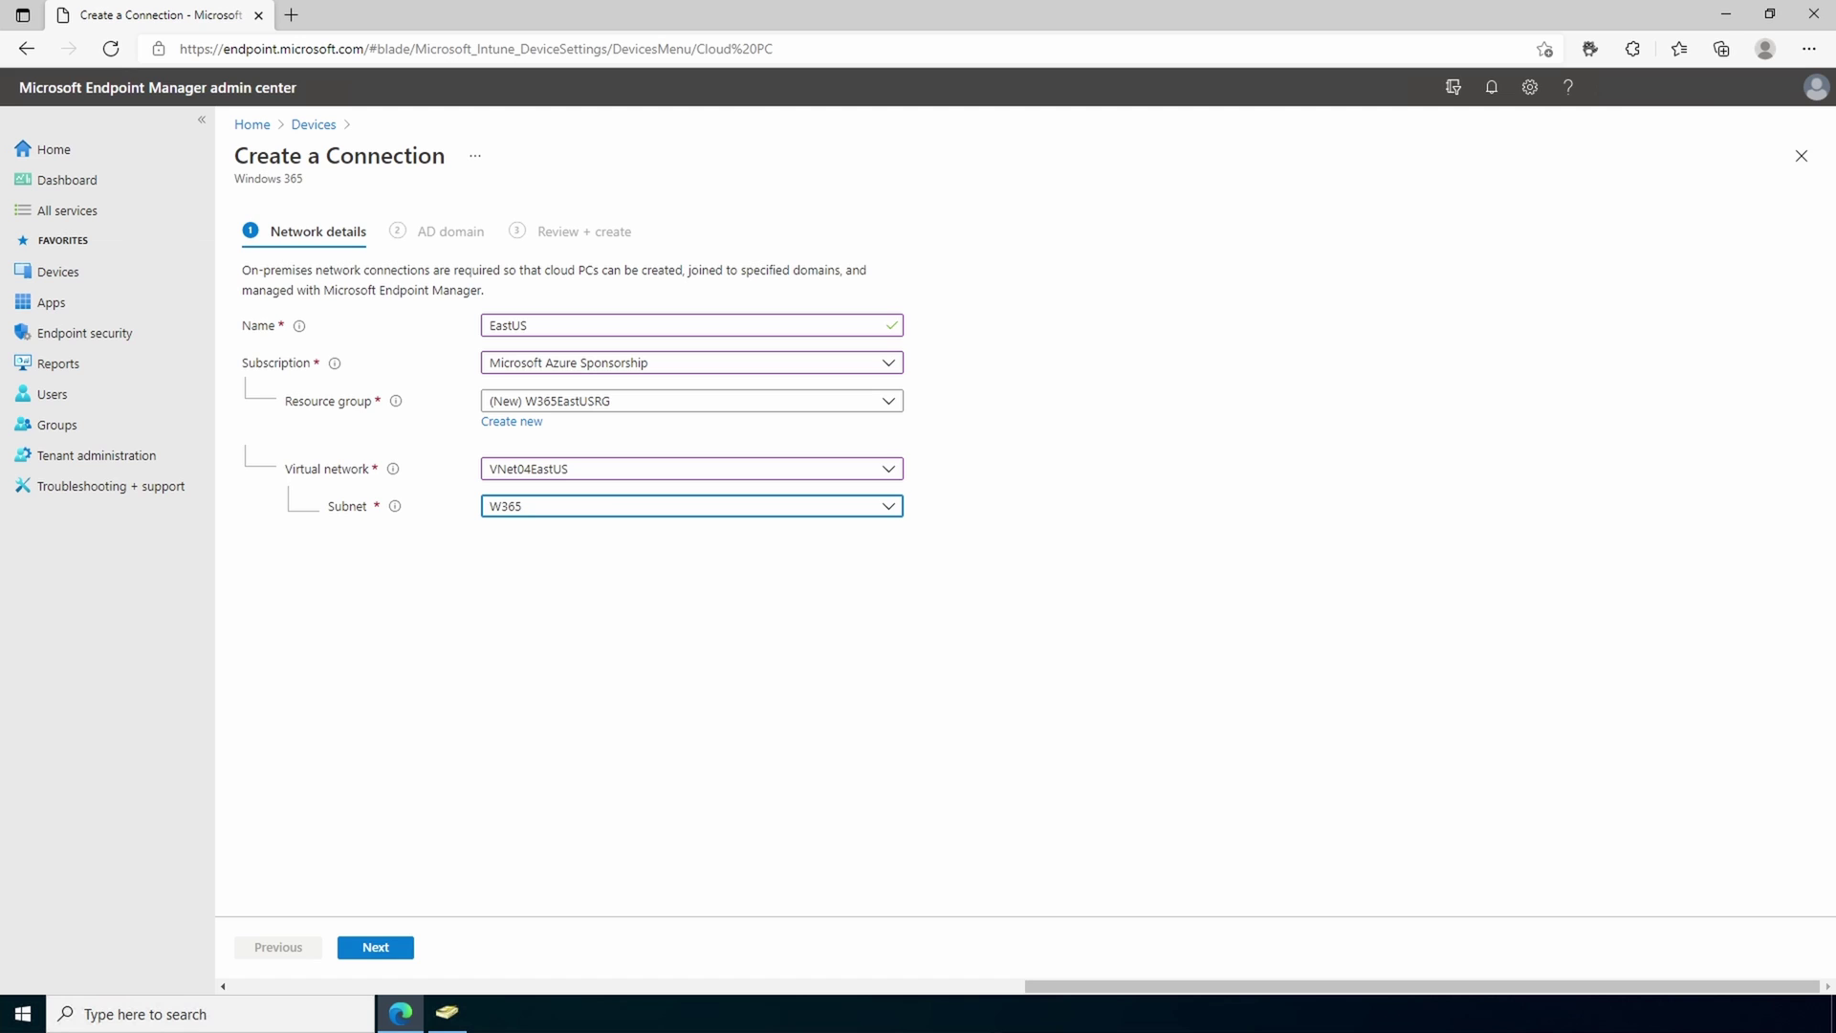
pyautogui.click(376, 946)
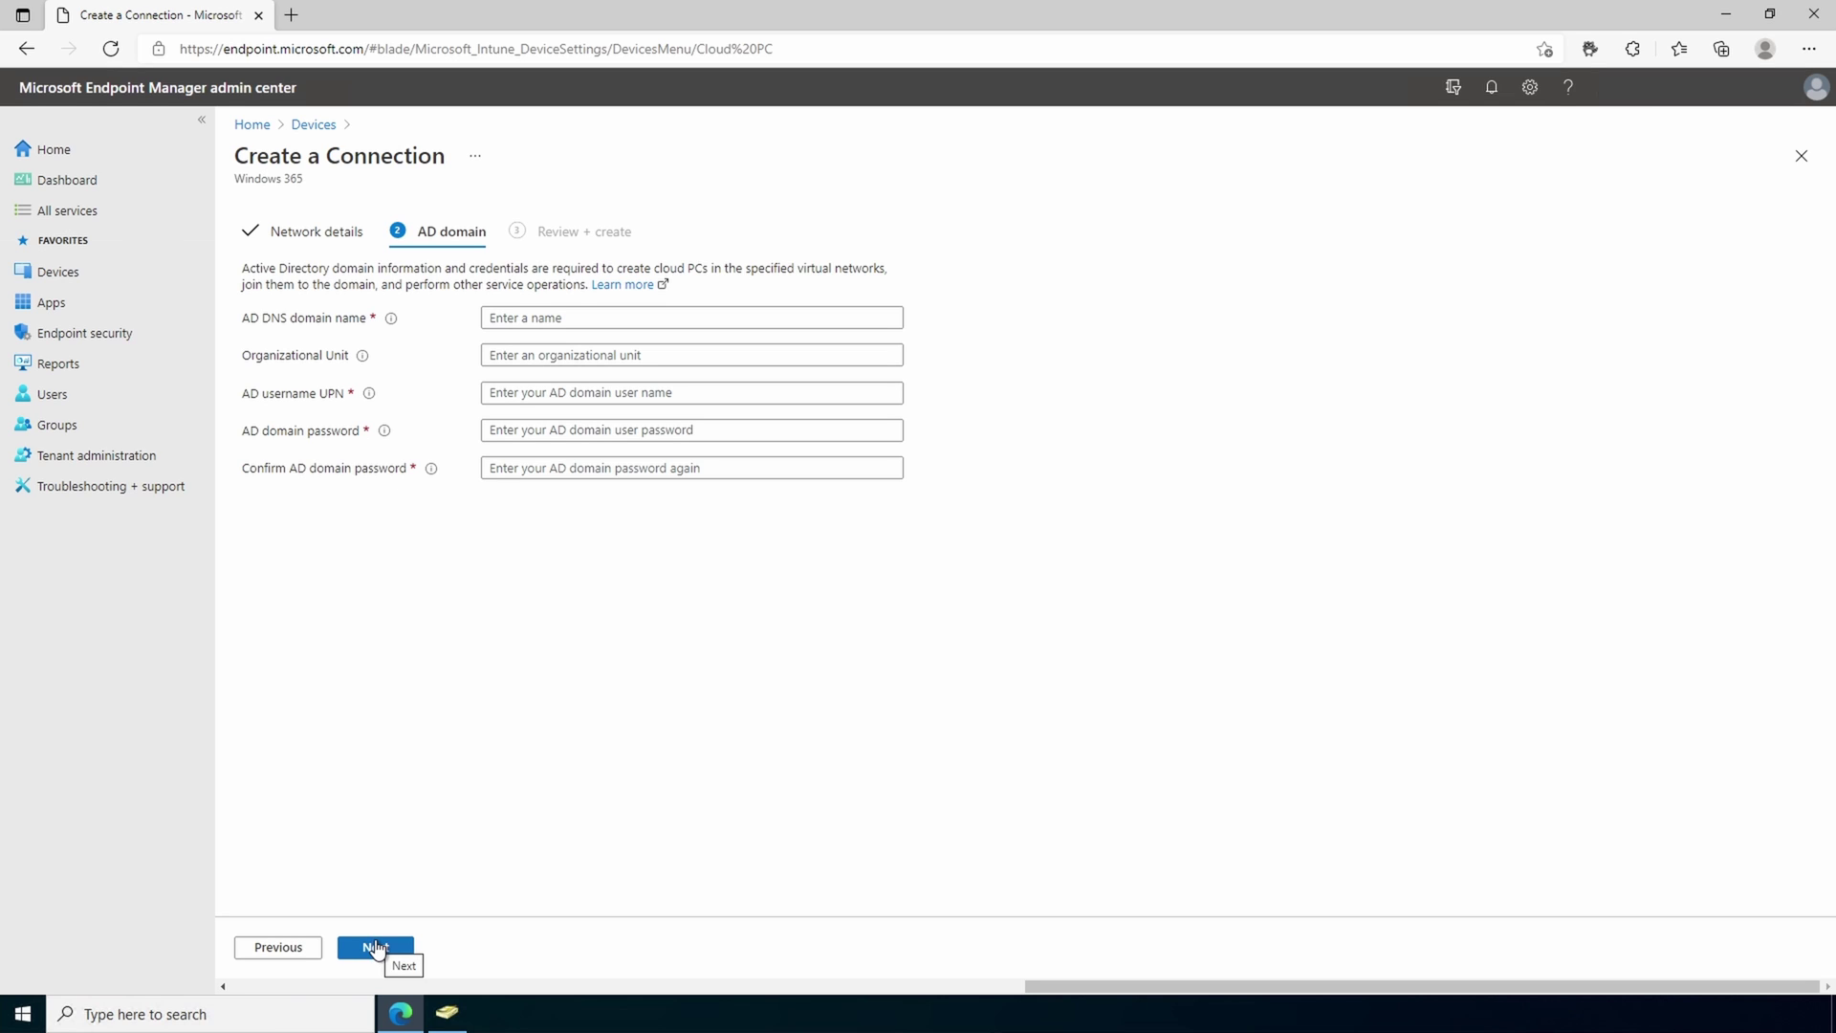
# Set the AD DNS domain to ciraltos.com and the organizational unit to OU=W365,DC=ciraltos,DC=com.
pyautogui.click(593, 316)
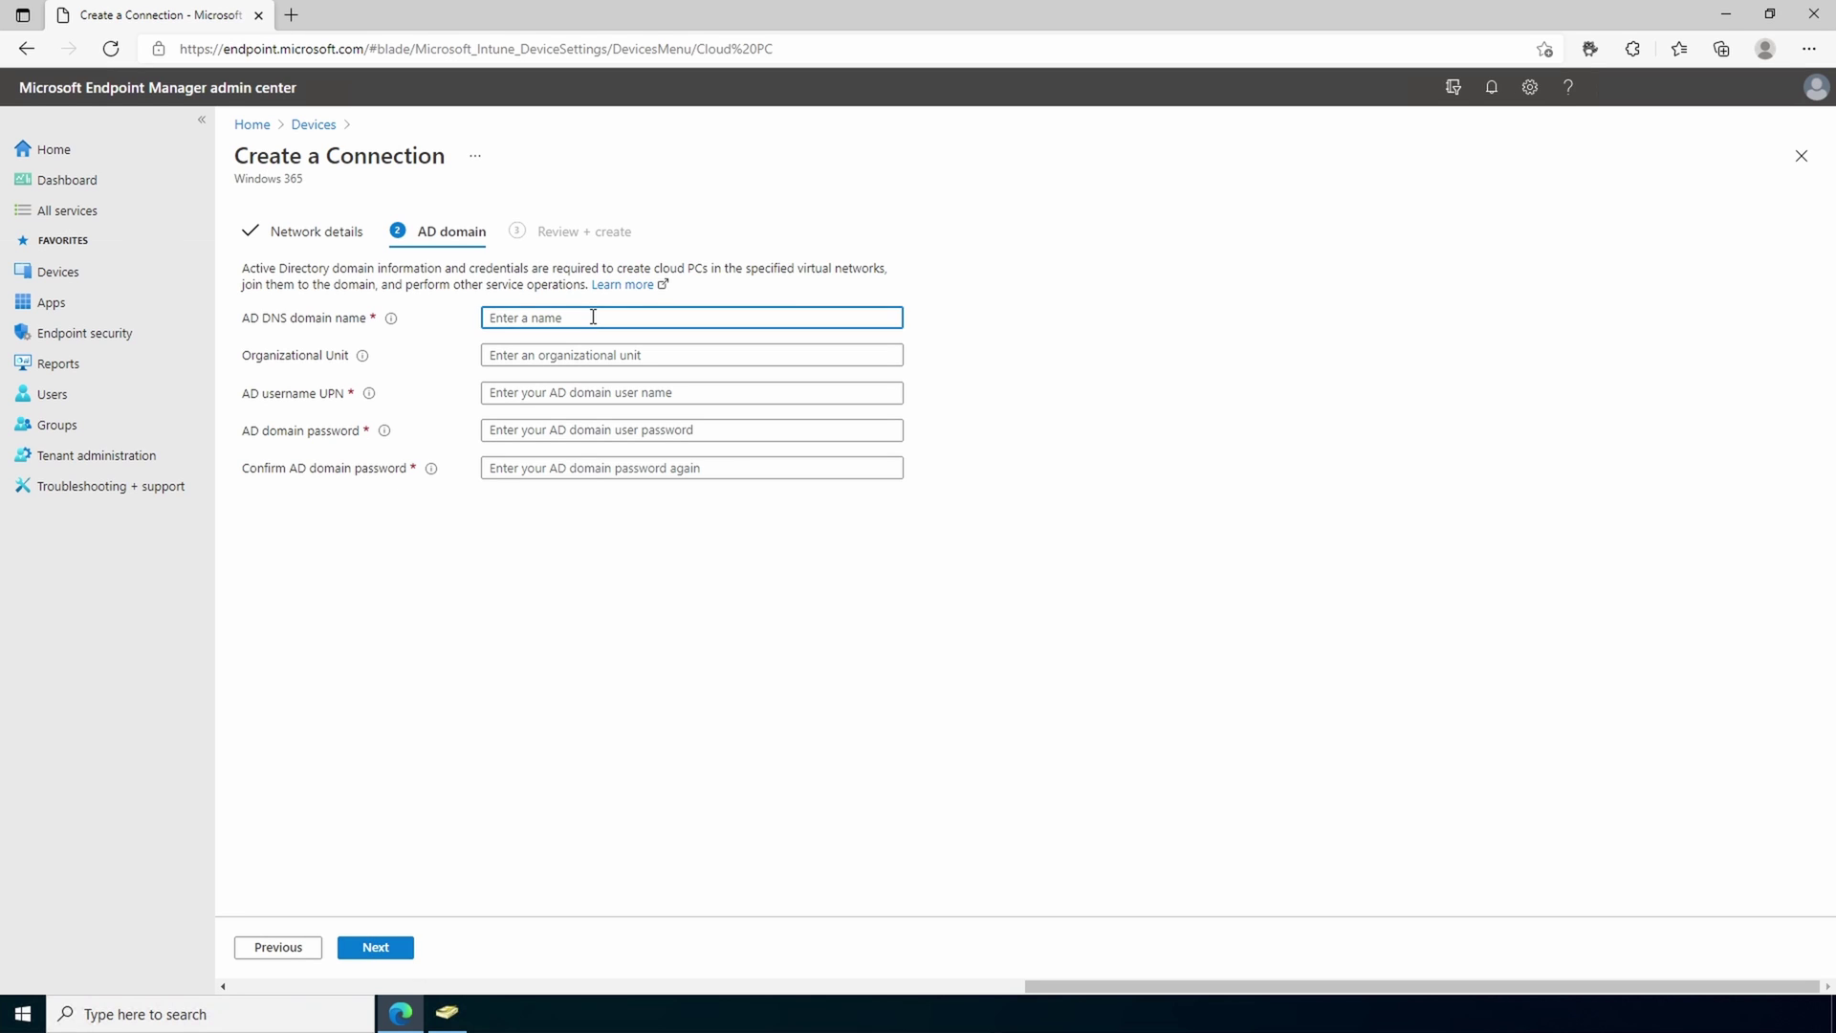
pyautogui.write('ciraltos.com')
pyautogui.click(829, 358)
pyautogui.write('OU=W365,DC=ciraltos,DC=com')
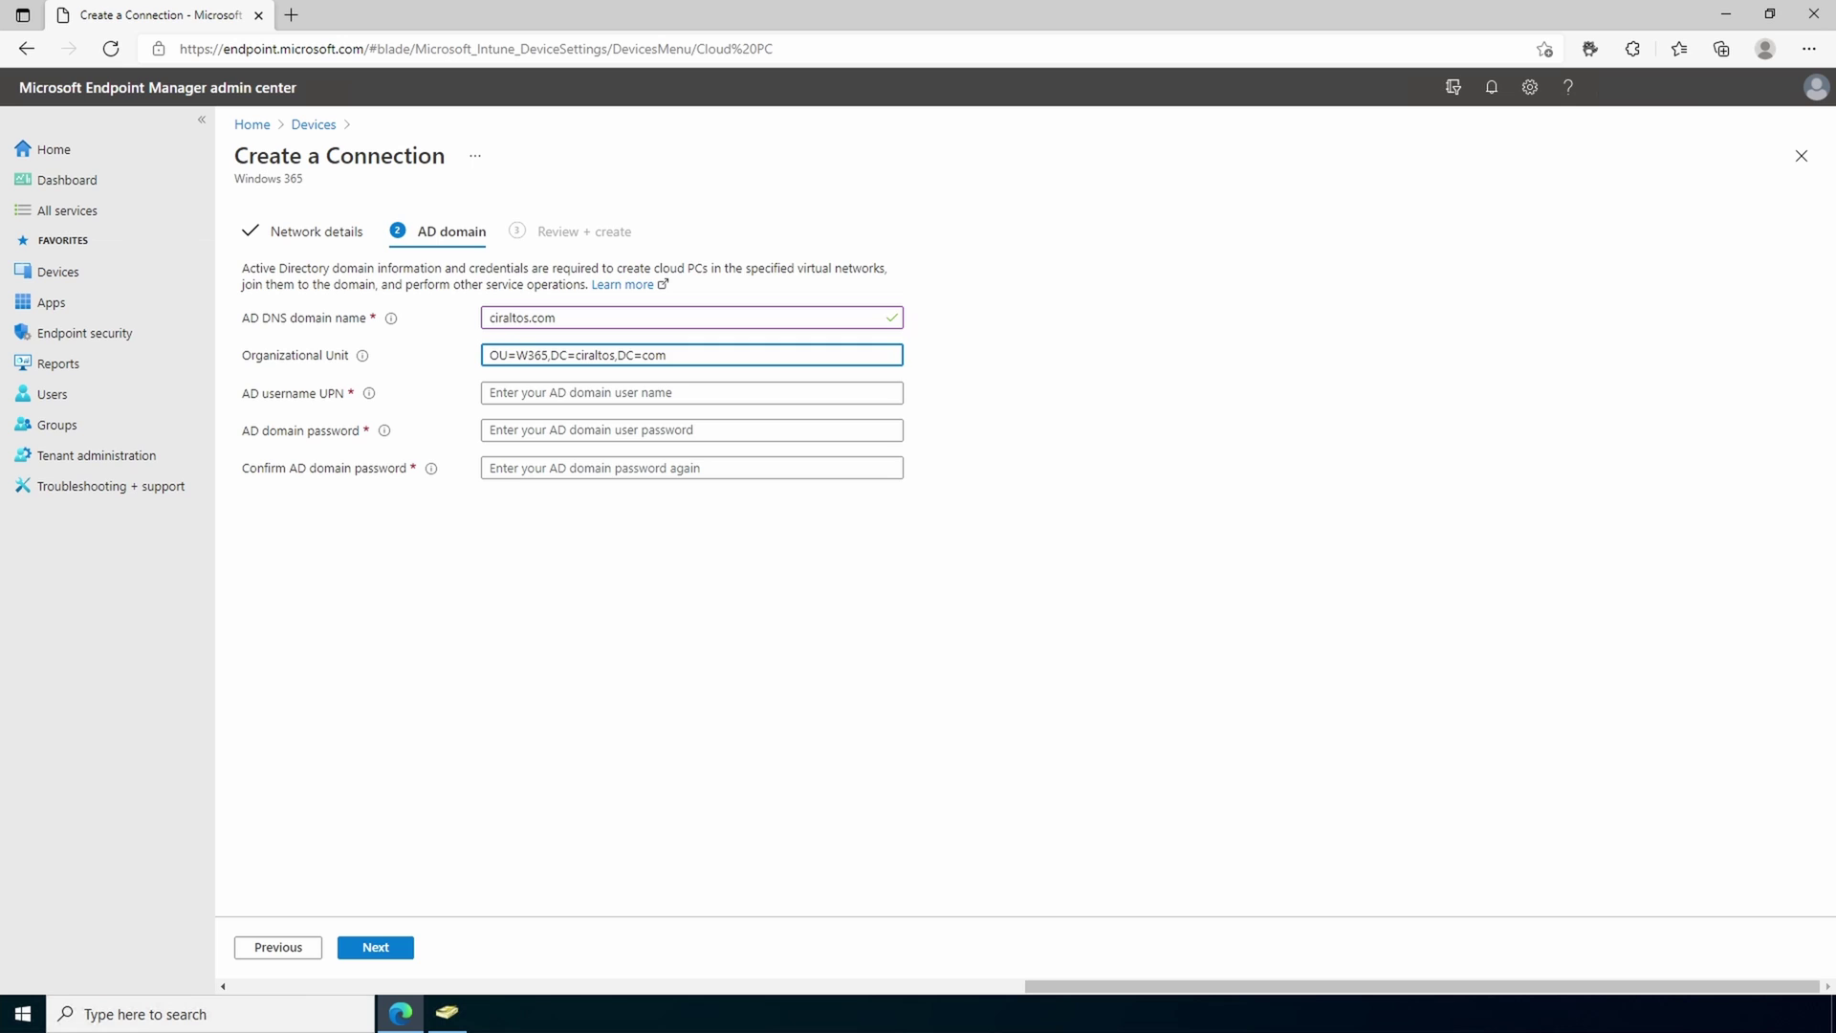
# Enter the domain-join account's UPN and password, confirm the password, and proceed to review.
pyautogui.click(861, 394)
pyautogui.hotkey('ctrl', 'v')
pyautogui.click(830, 427)
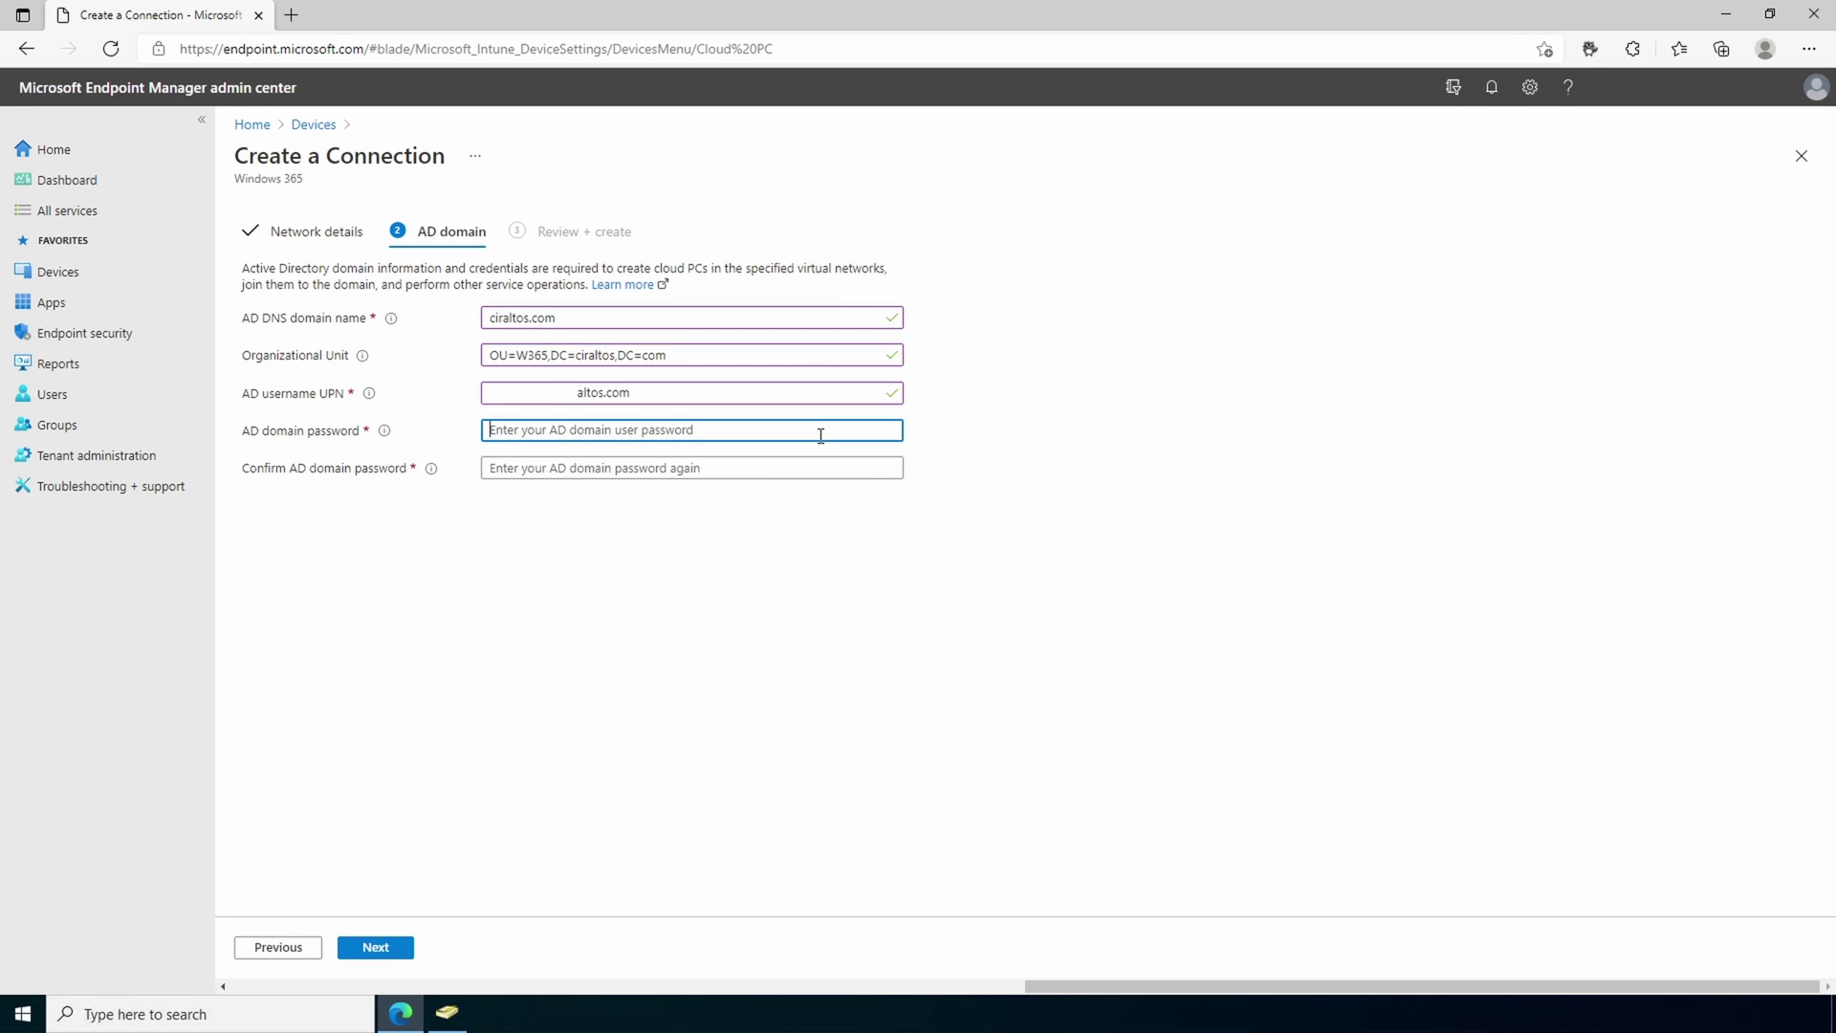
pyautogui.write('*********')
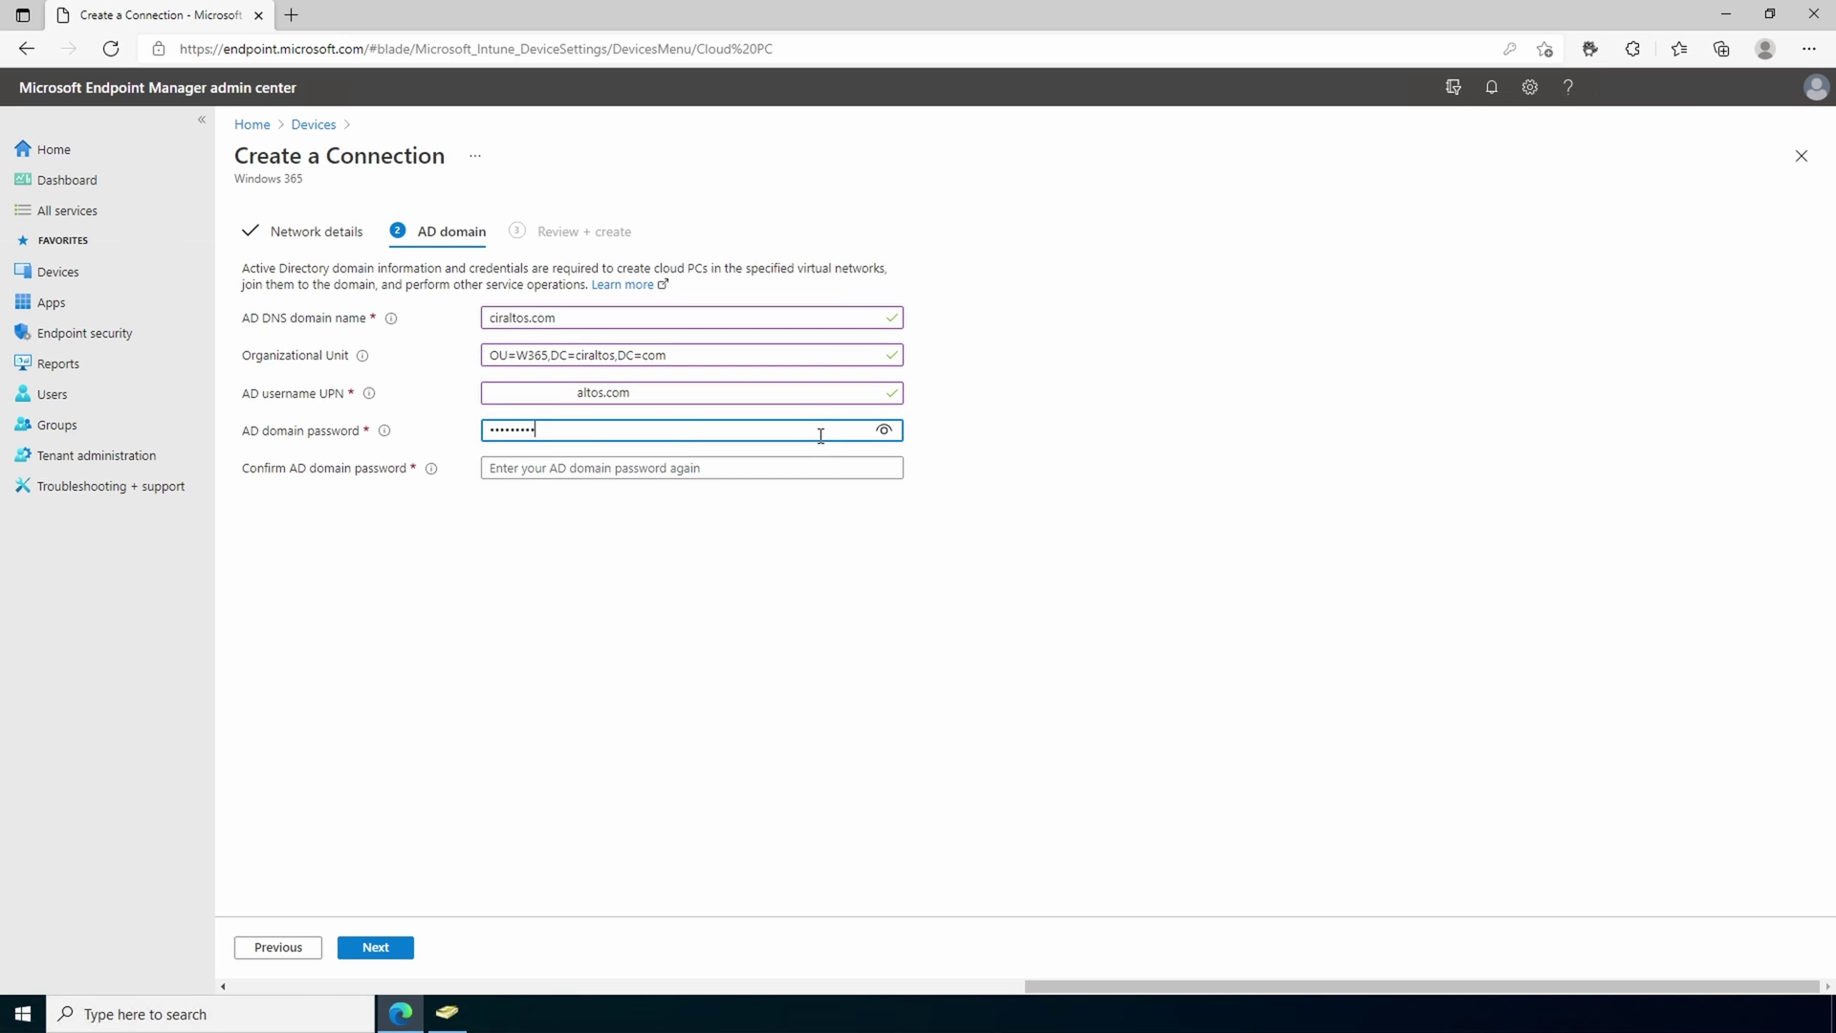
pyautogui.write('********')
pyautogui.press('Tab')
pyautogui.write('*****************')
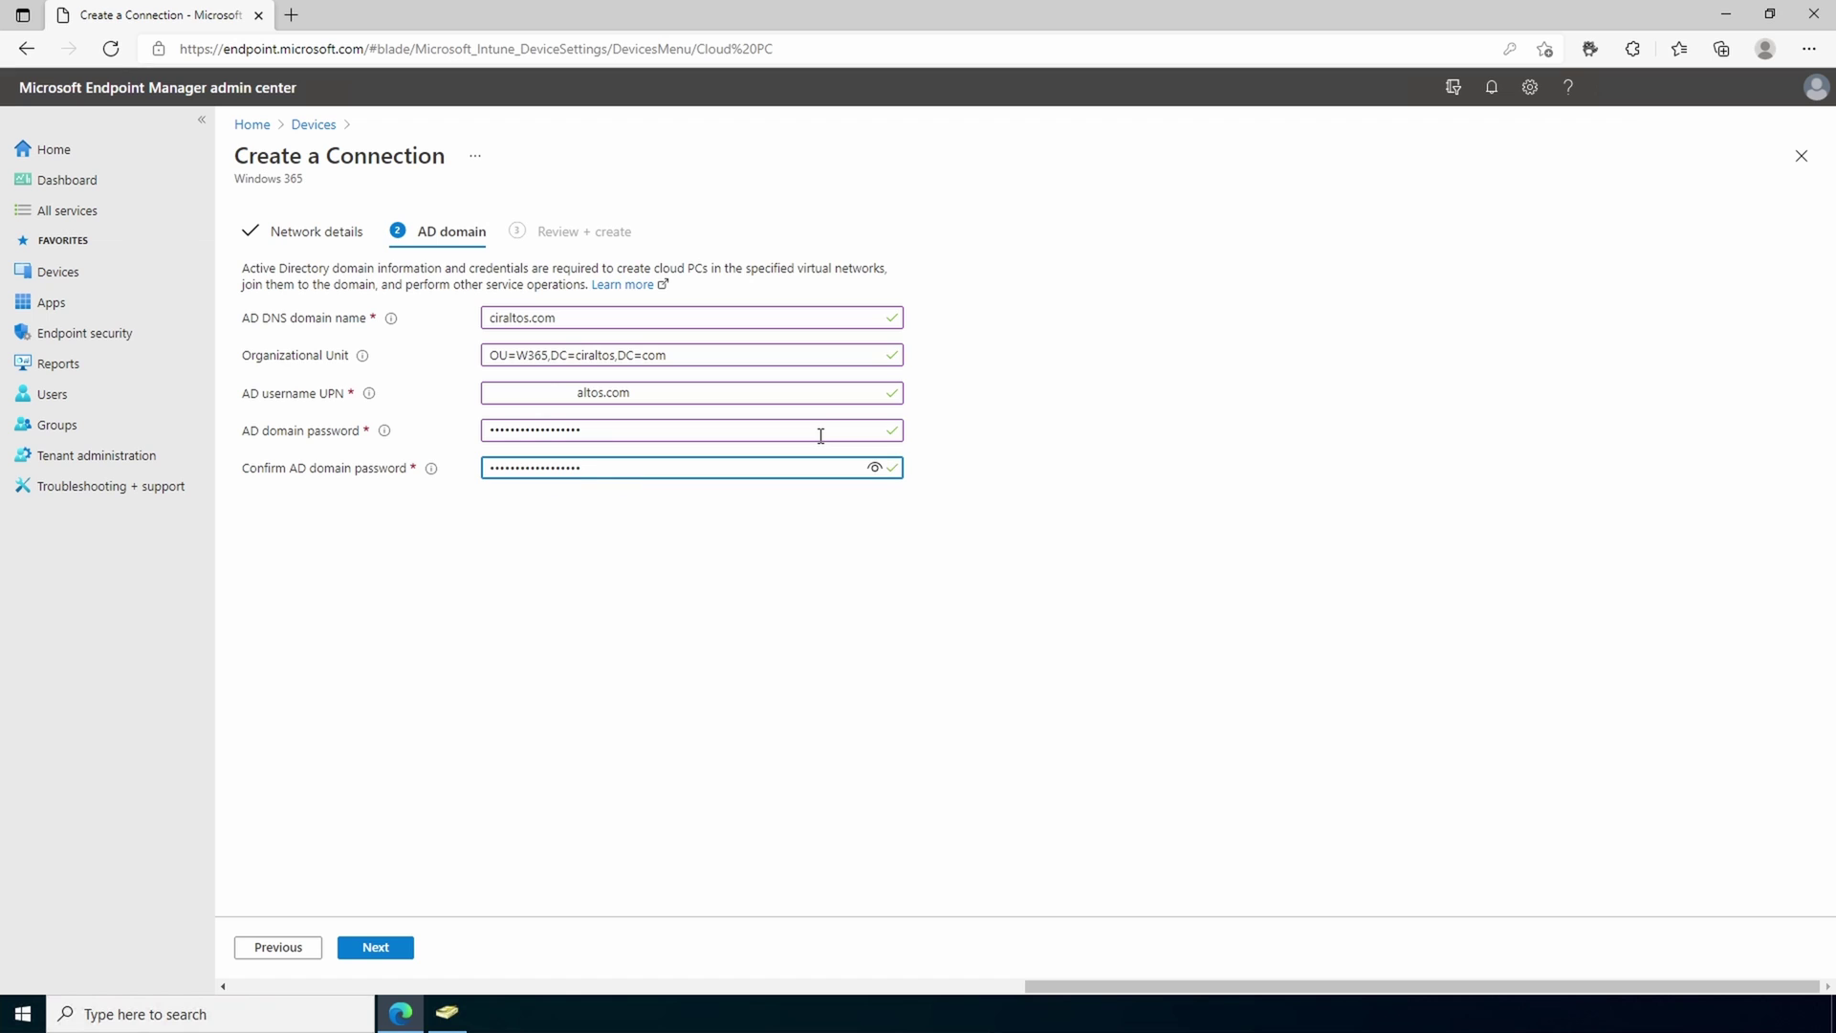
pyautogui.click(390, 952)
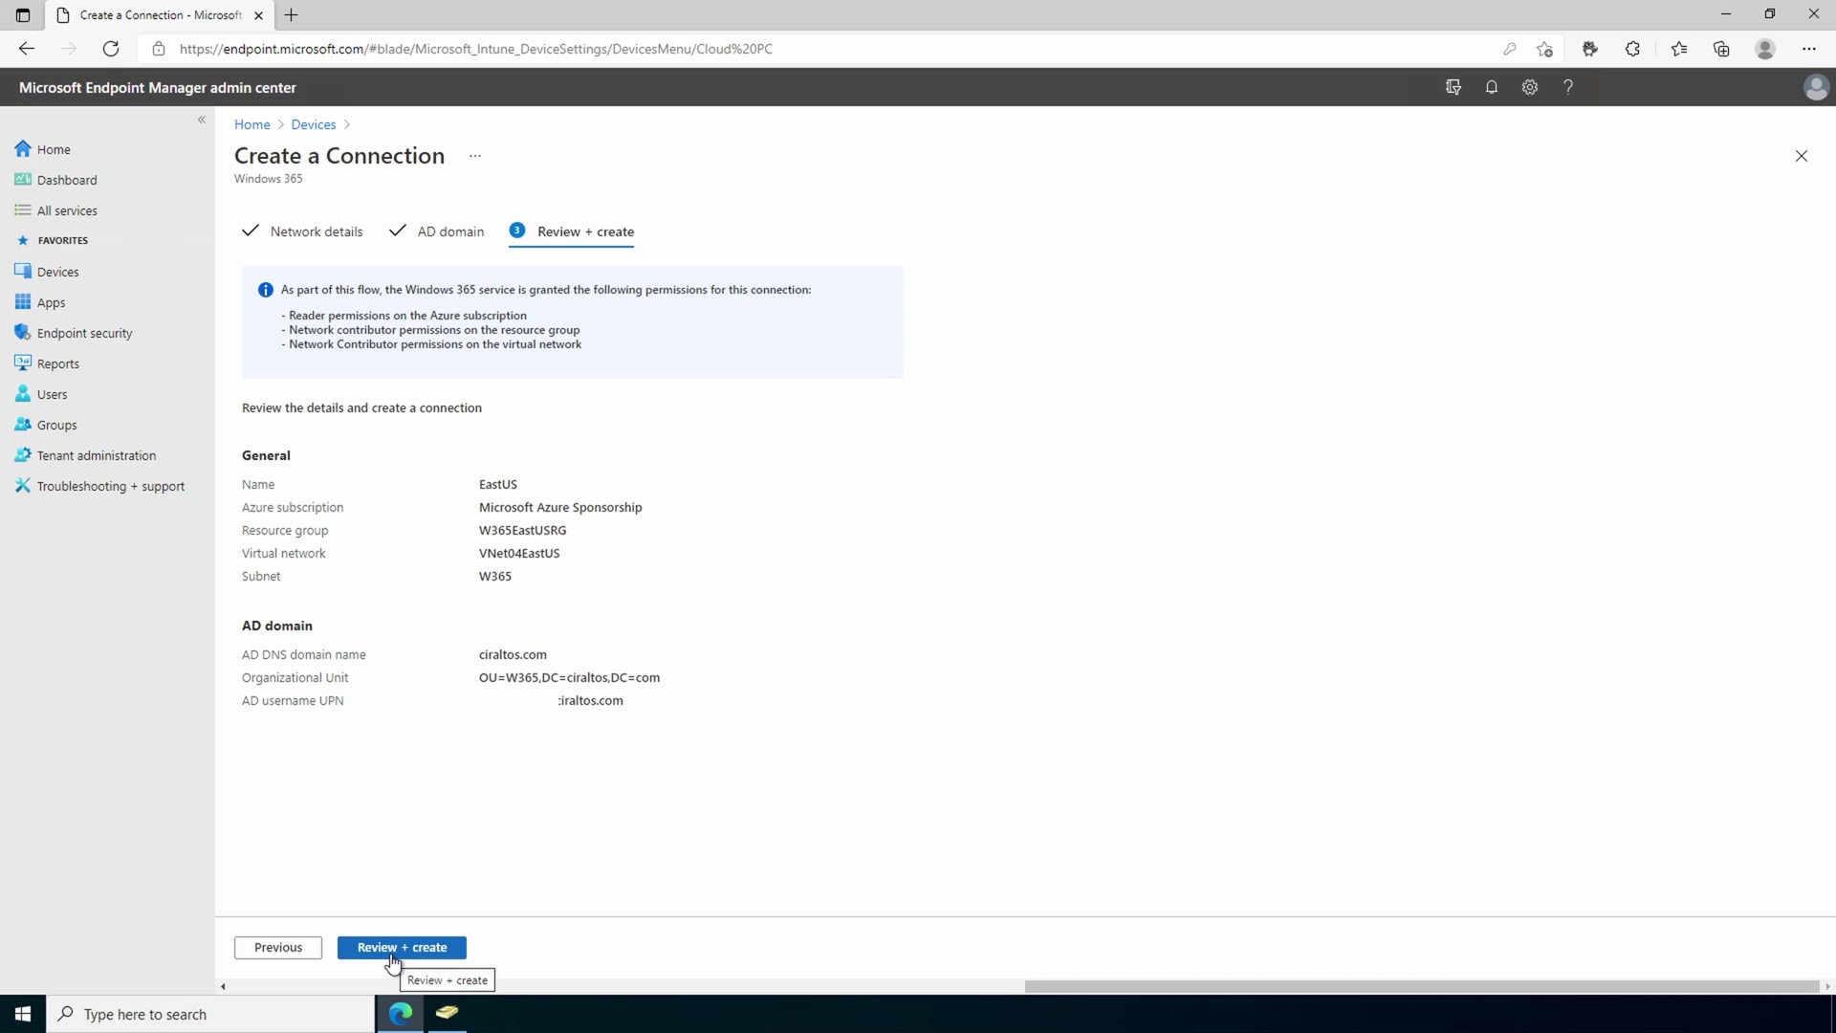
# Submit the EastUS connection for creation and wait for it to appear with checks successful.
pyautogui.click(420, 946)
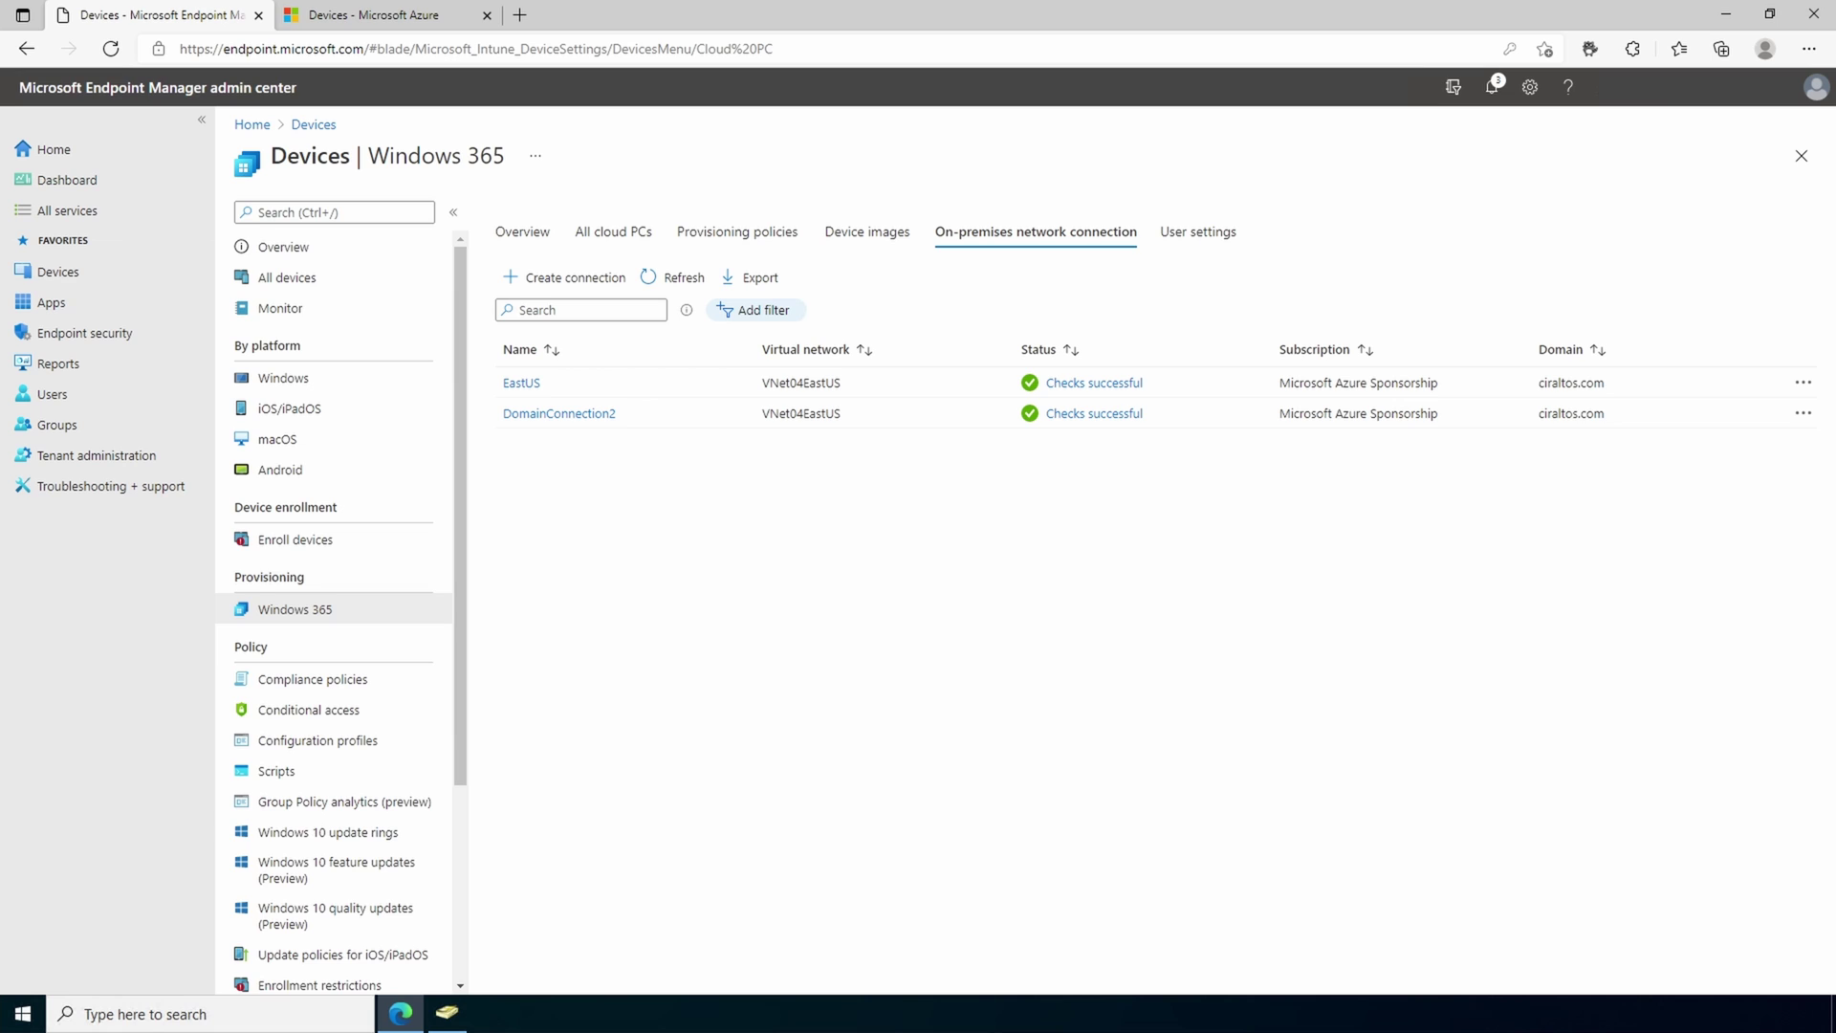
# Open the EastUS connection's Checks successful link to see all eleven checks passed.
pyautogui.click(1138, 386)
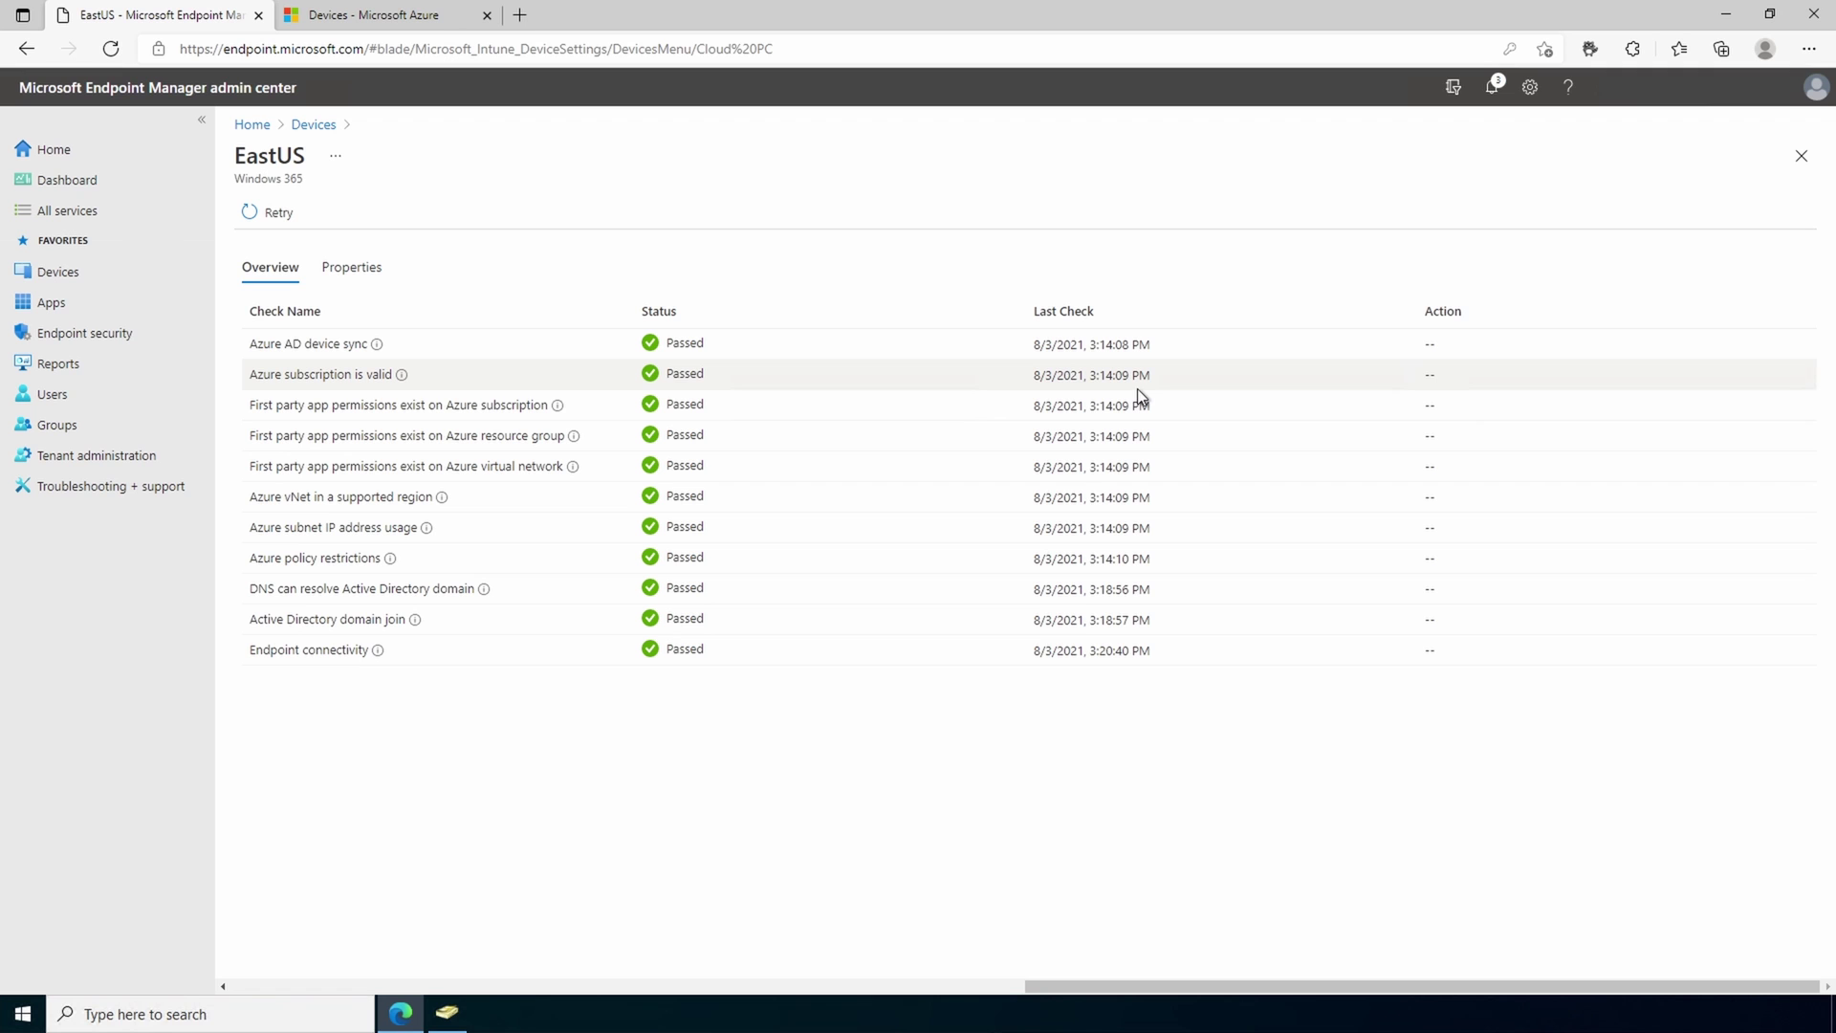
# Switch to Active Directory Users and Computers to view the four CPC computer accounts in W365.
pyautogui.click(455, 1016)
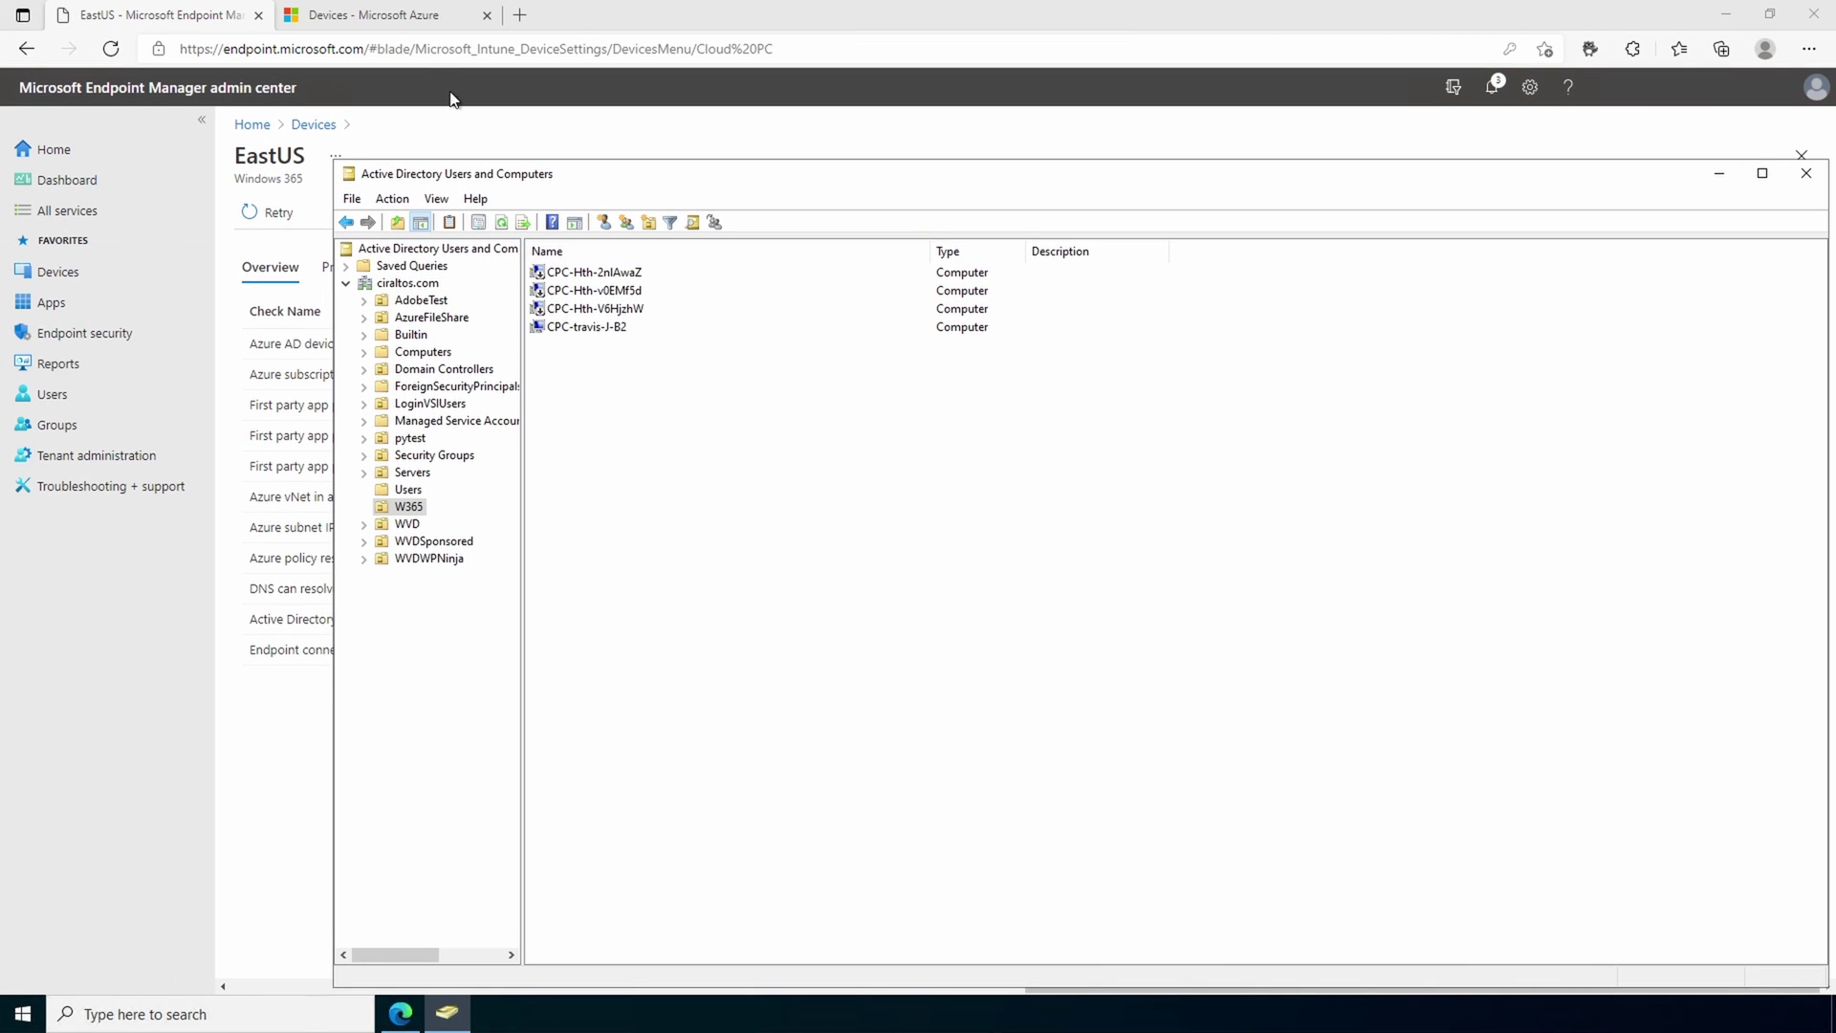
# Review the hybrid-joined cloud PCs in Azure AD All devices, then return to Endpoint Manager.
pyautogui.click(395, 26)
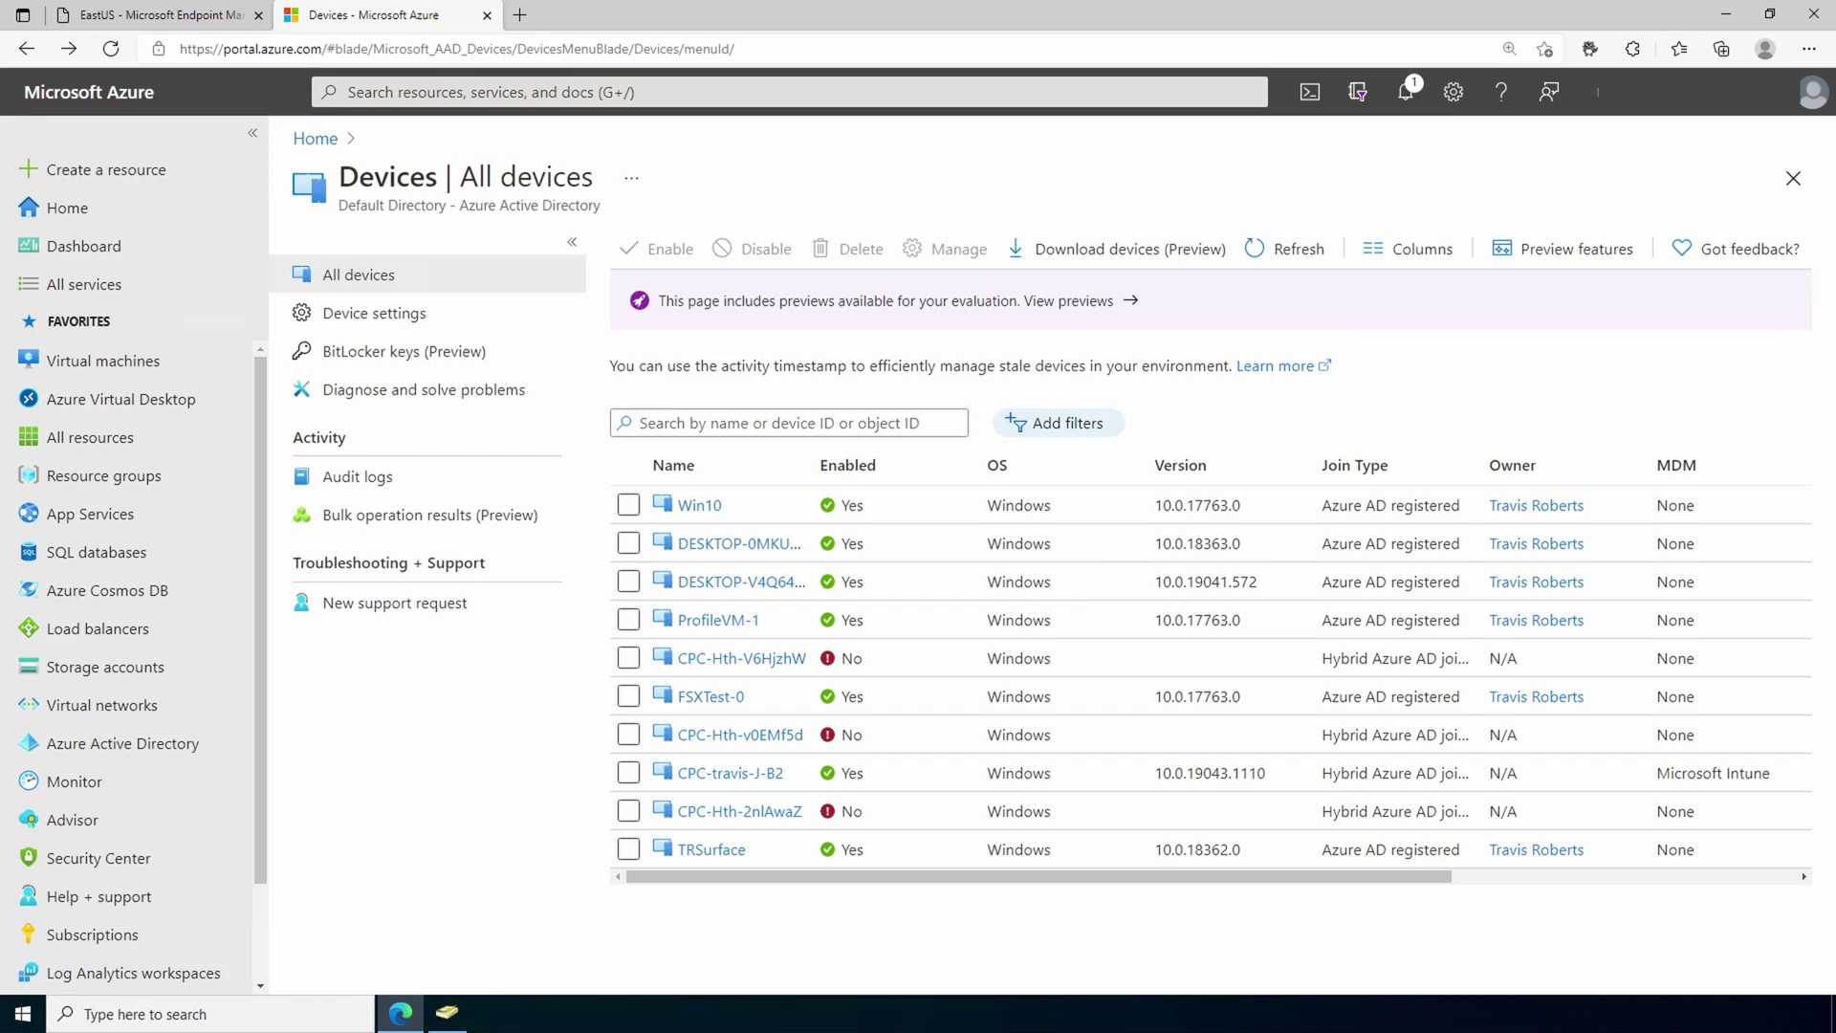
pyautogui.click(176, 25)
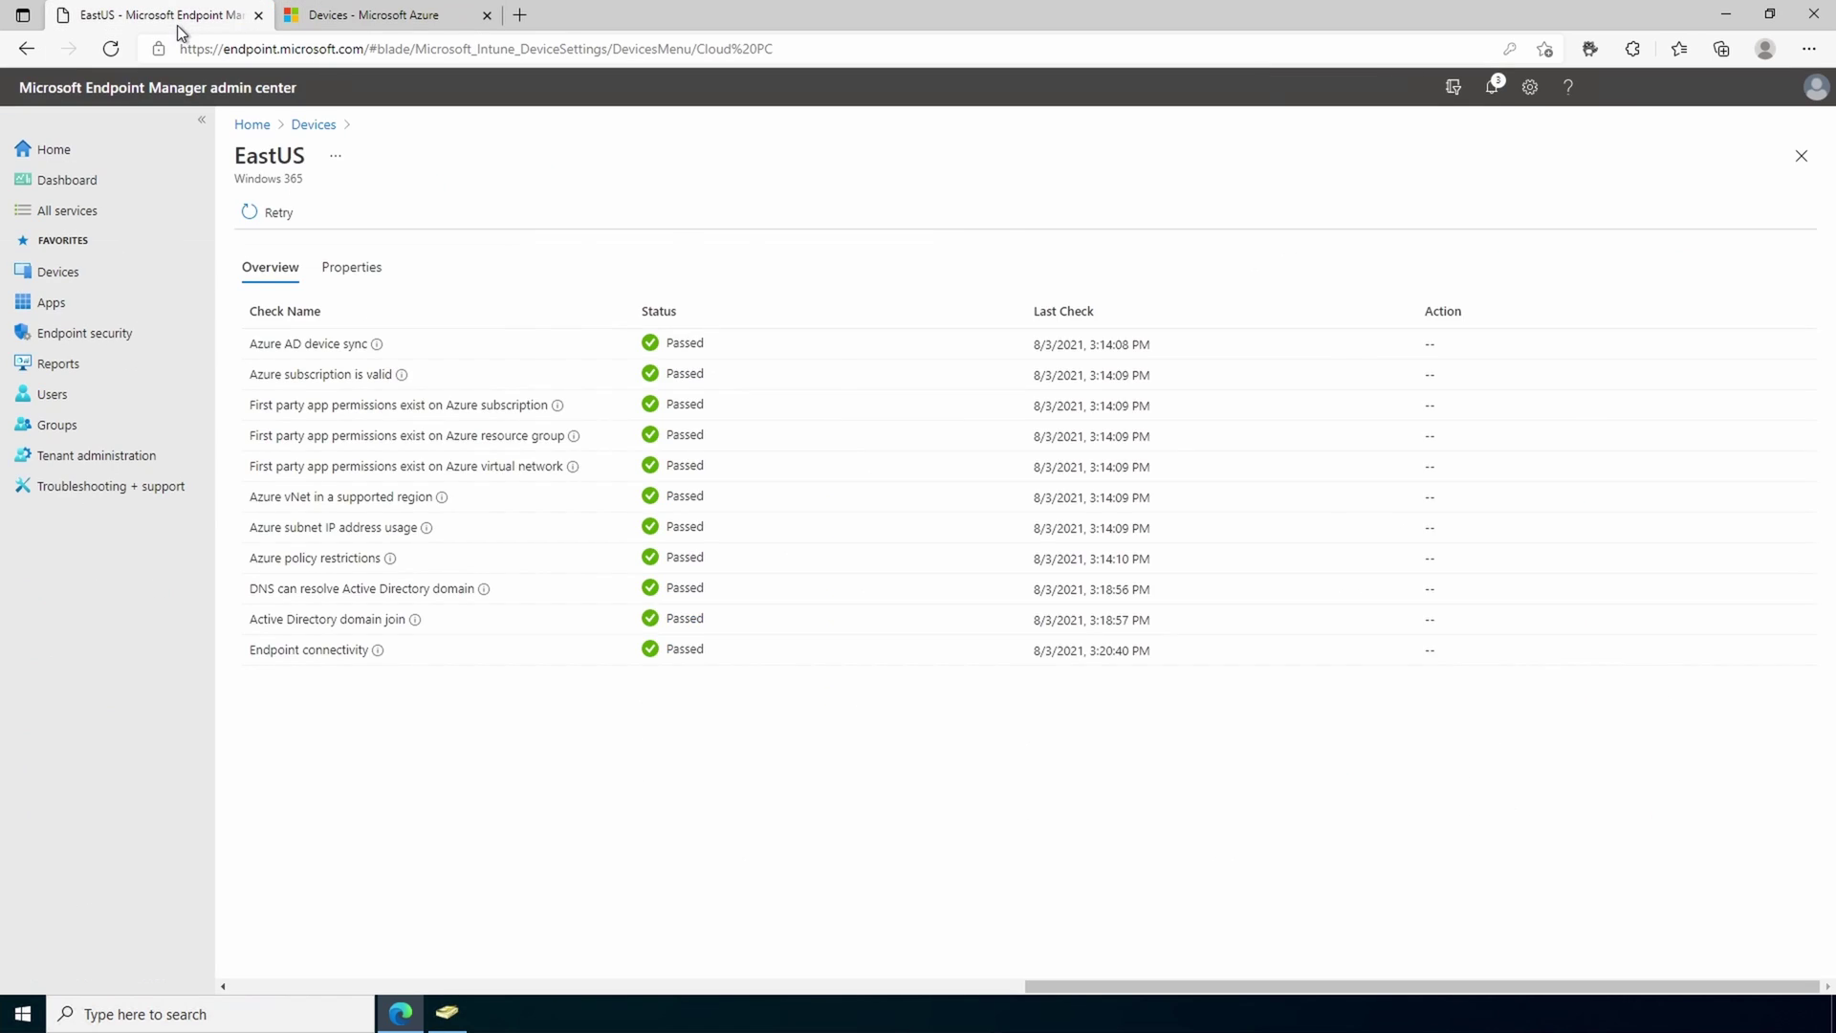
# Go back to Windows 365 and list the provisioning policies, showing the existing EastUS policy.
pyautogui.click(317, 126)
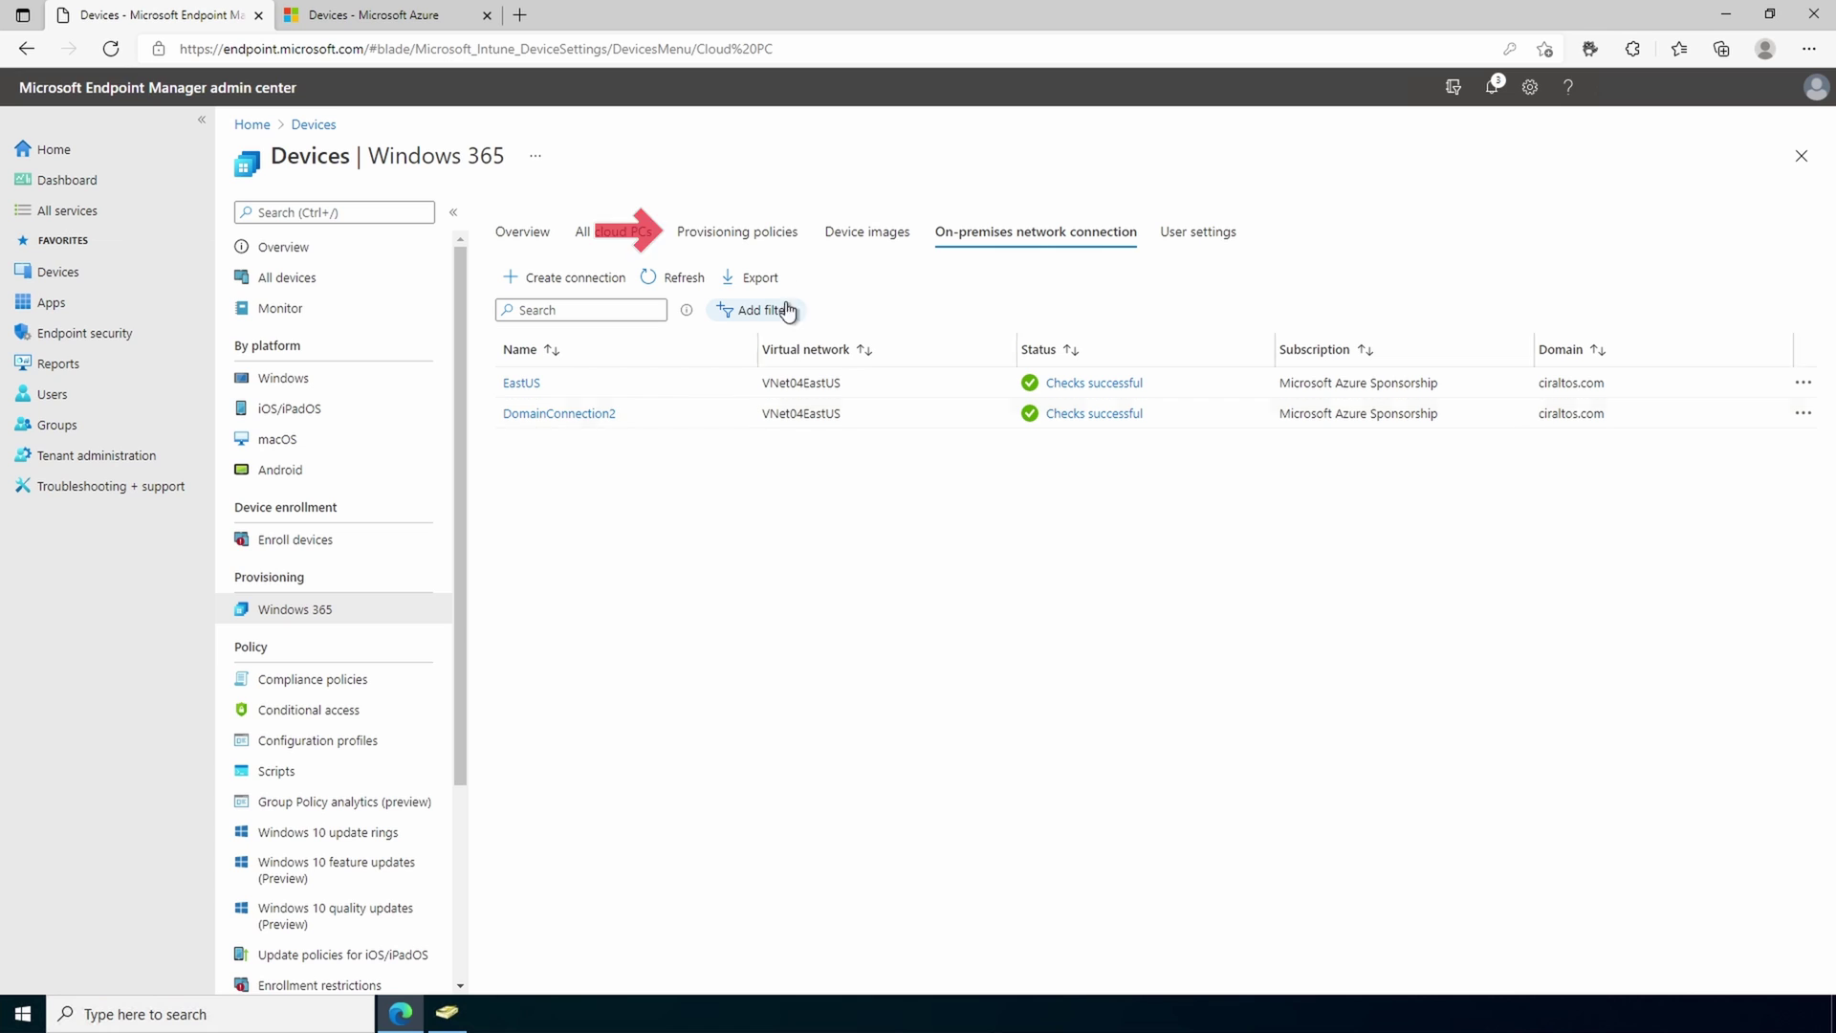
pyautogui.click(752, 239)
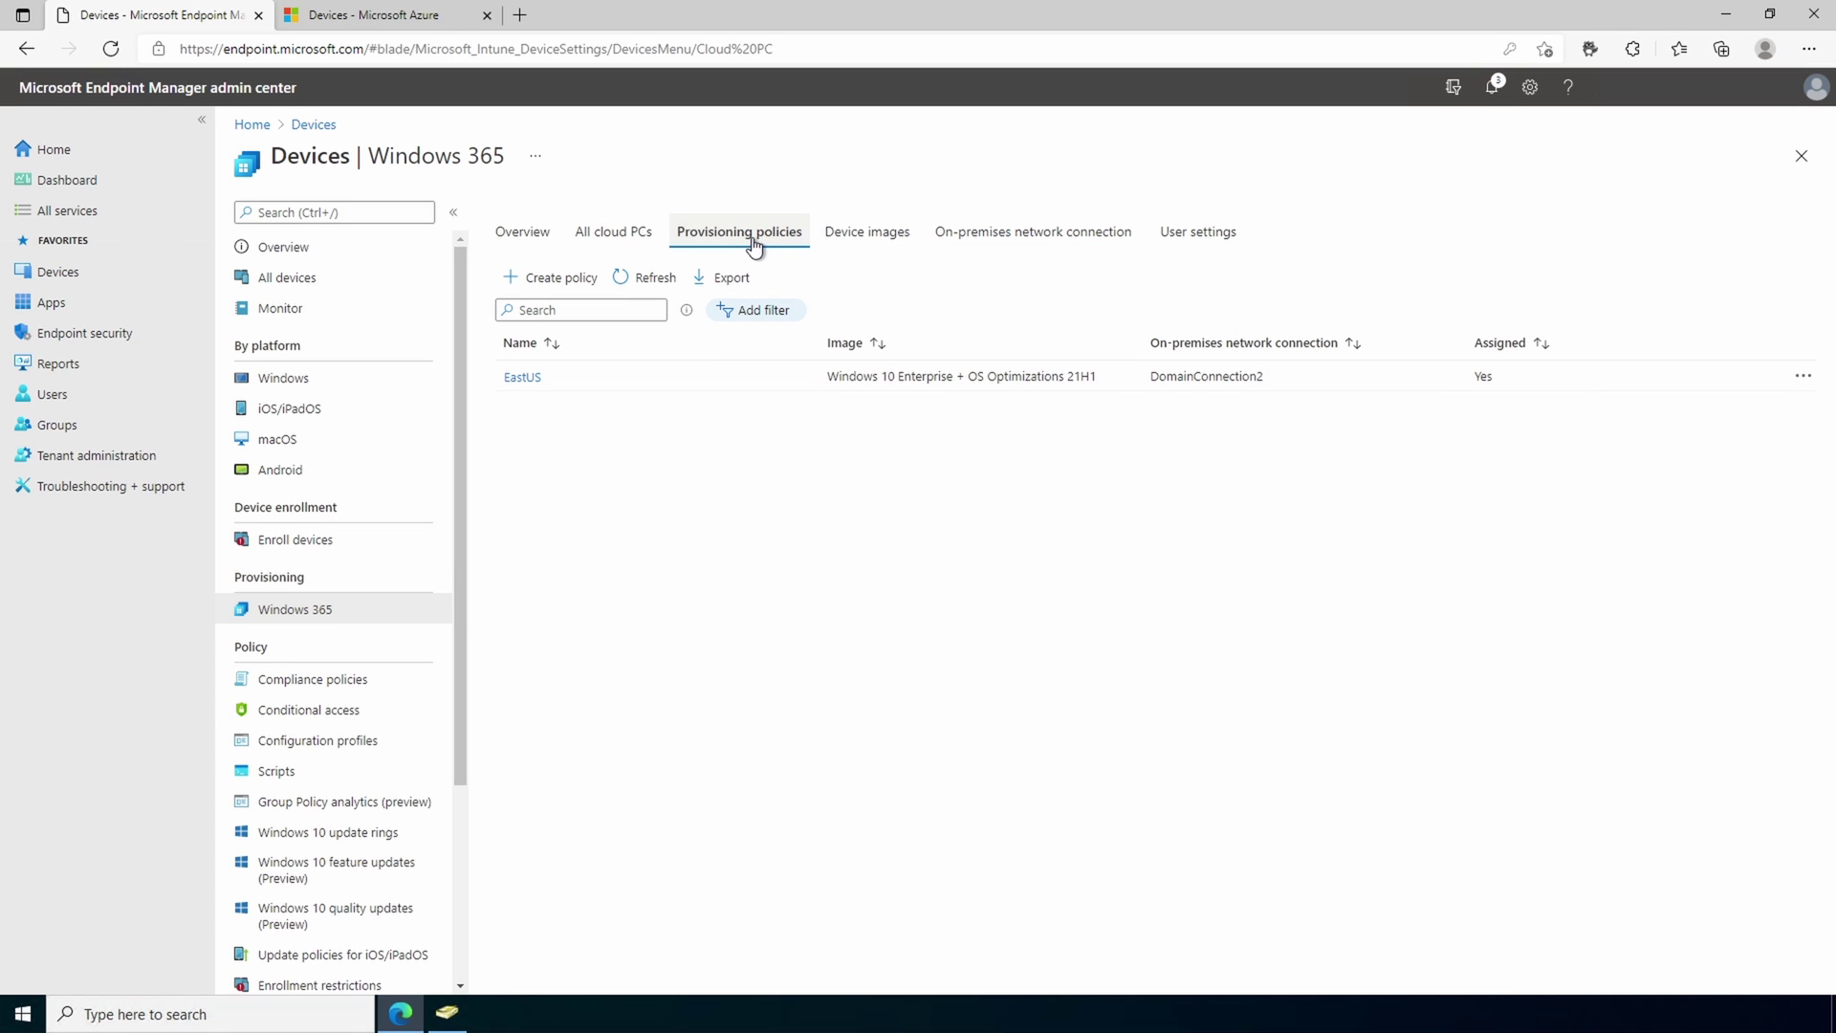
# Create a provisioning policy named W635East using the EastUS on-premises network connection.
pyautogui.click(555, 277)
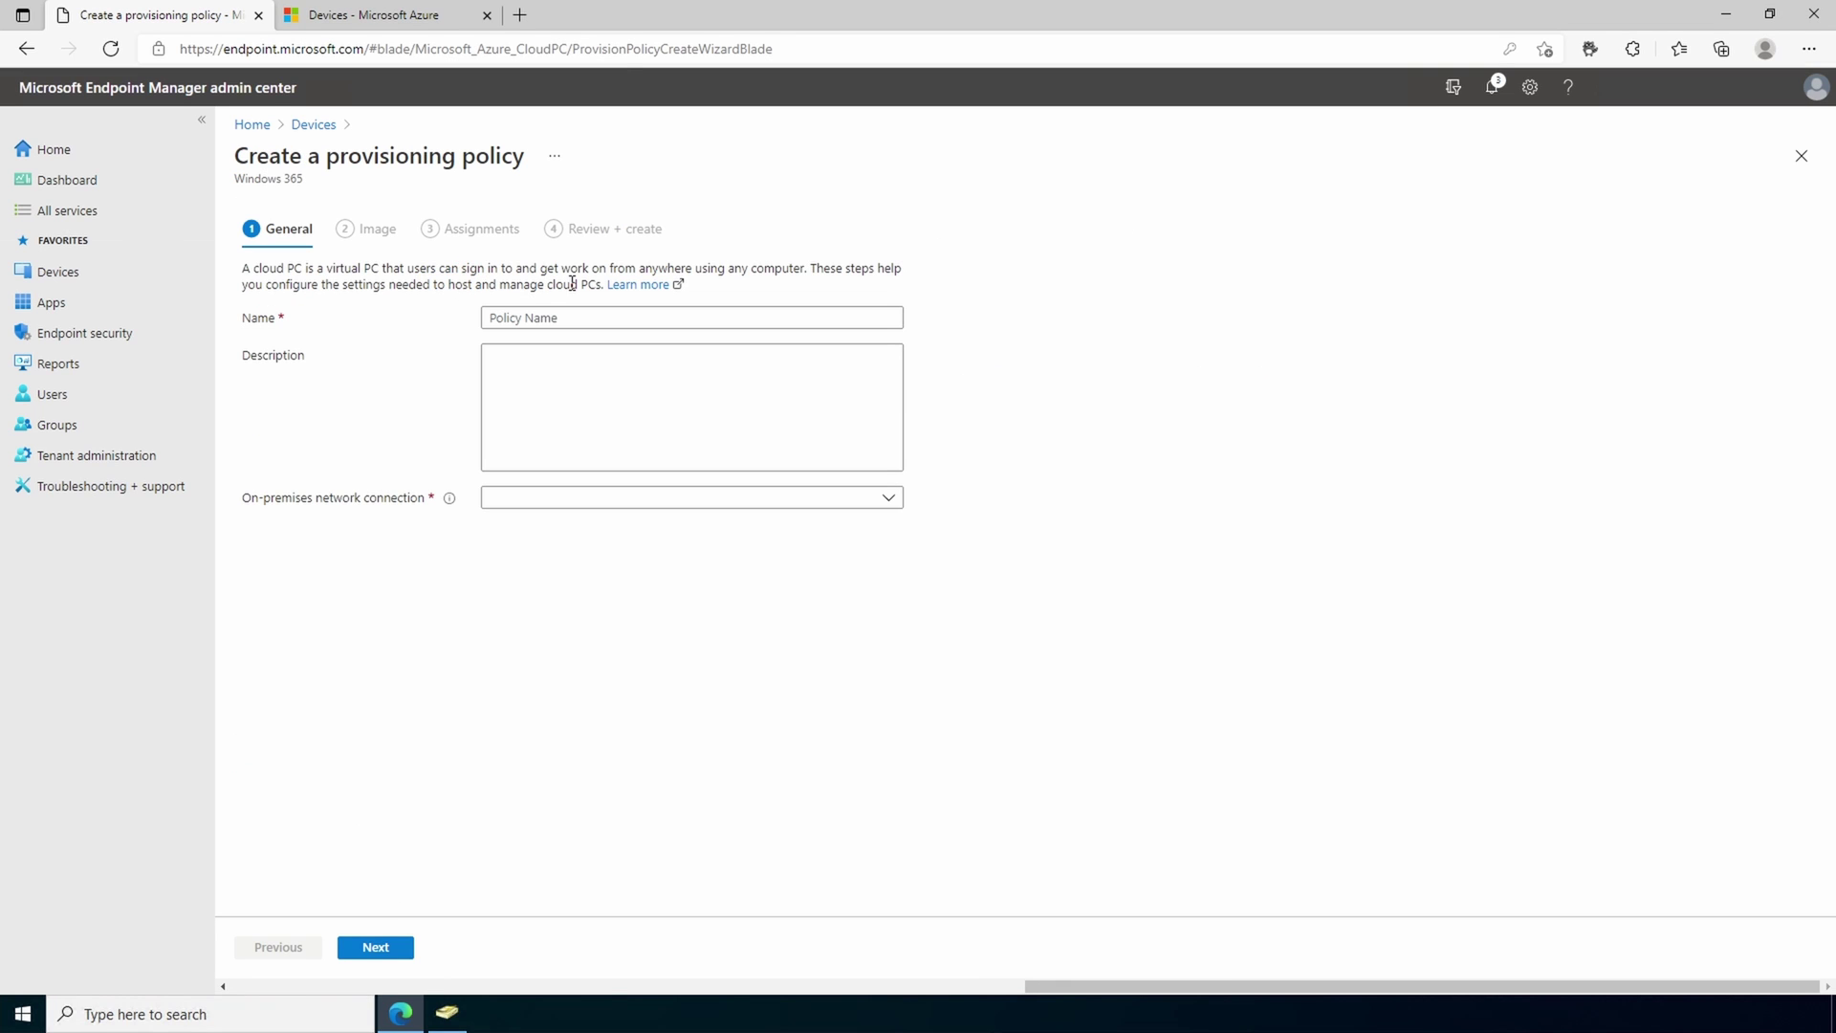
pyautogui.click(539, 316)
pyautogui.write('W635Eas')
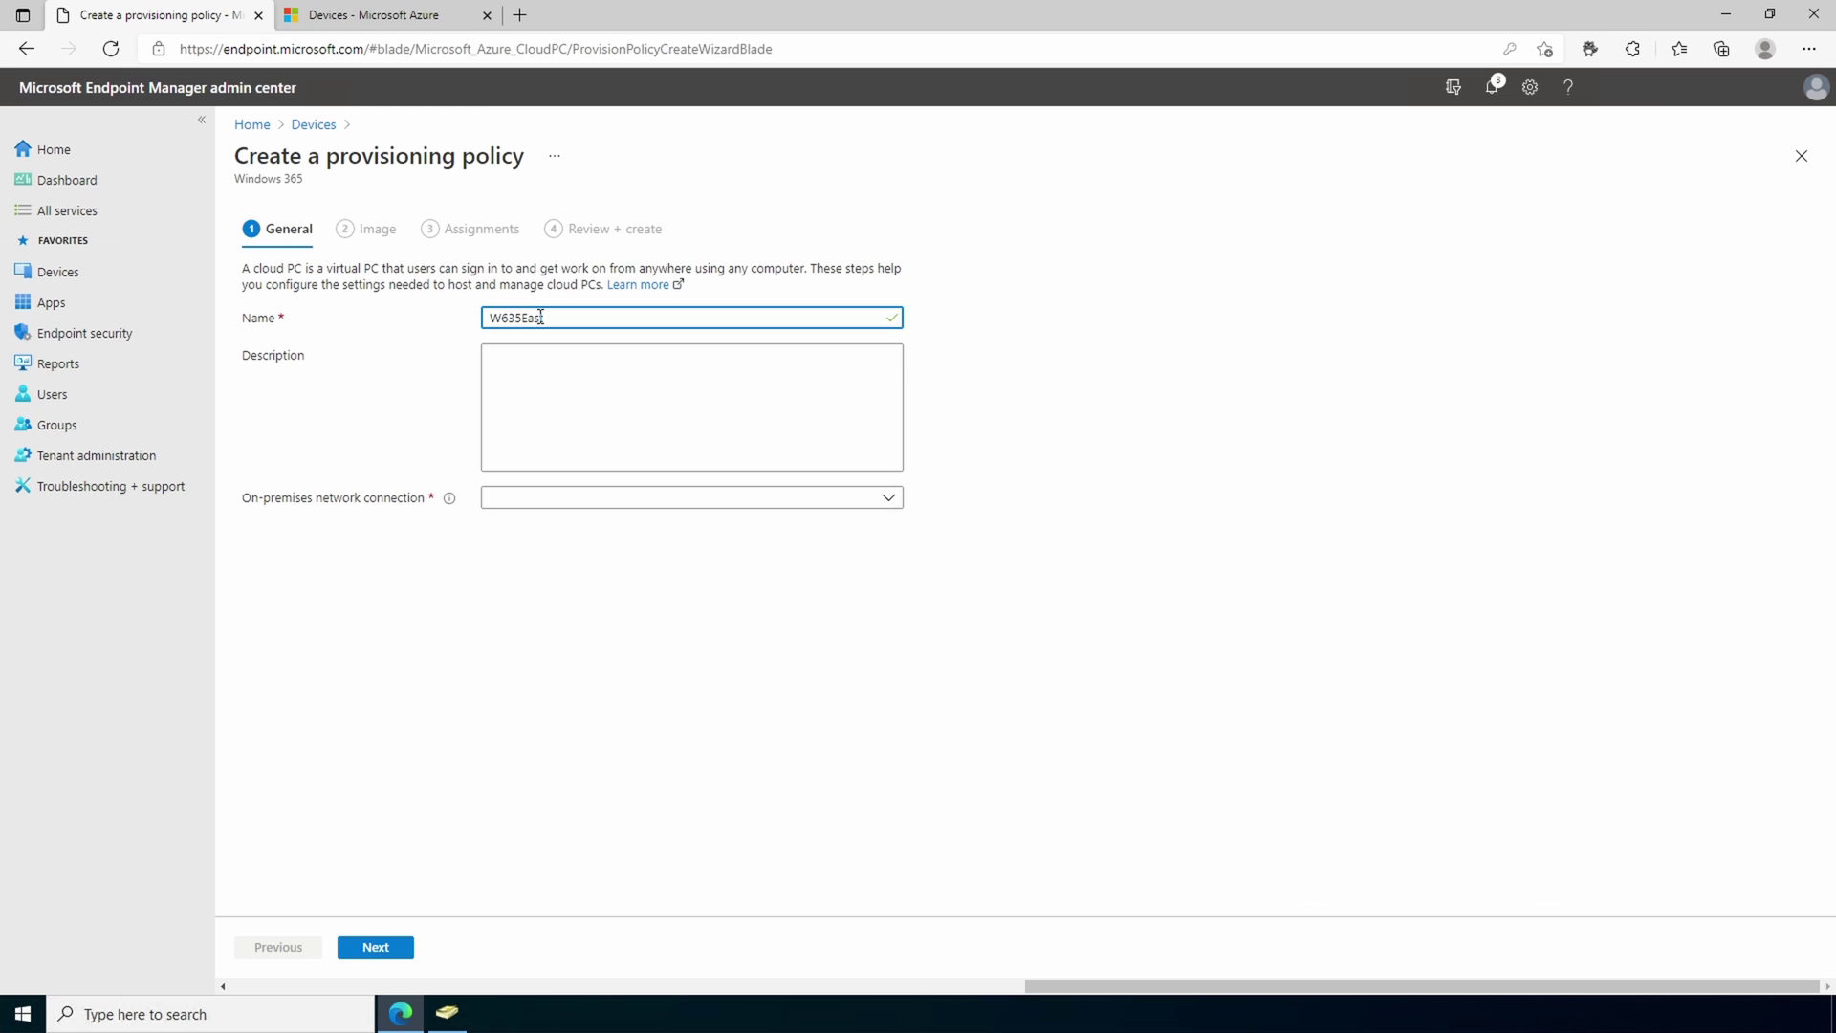
pyautogui.write('t')
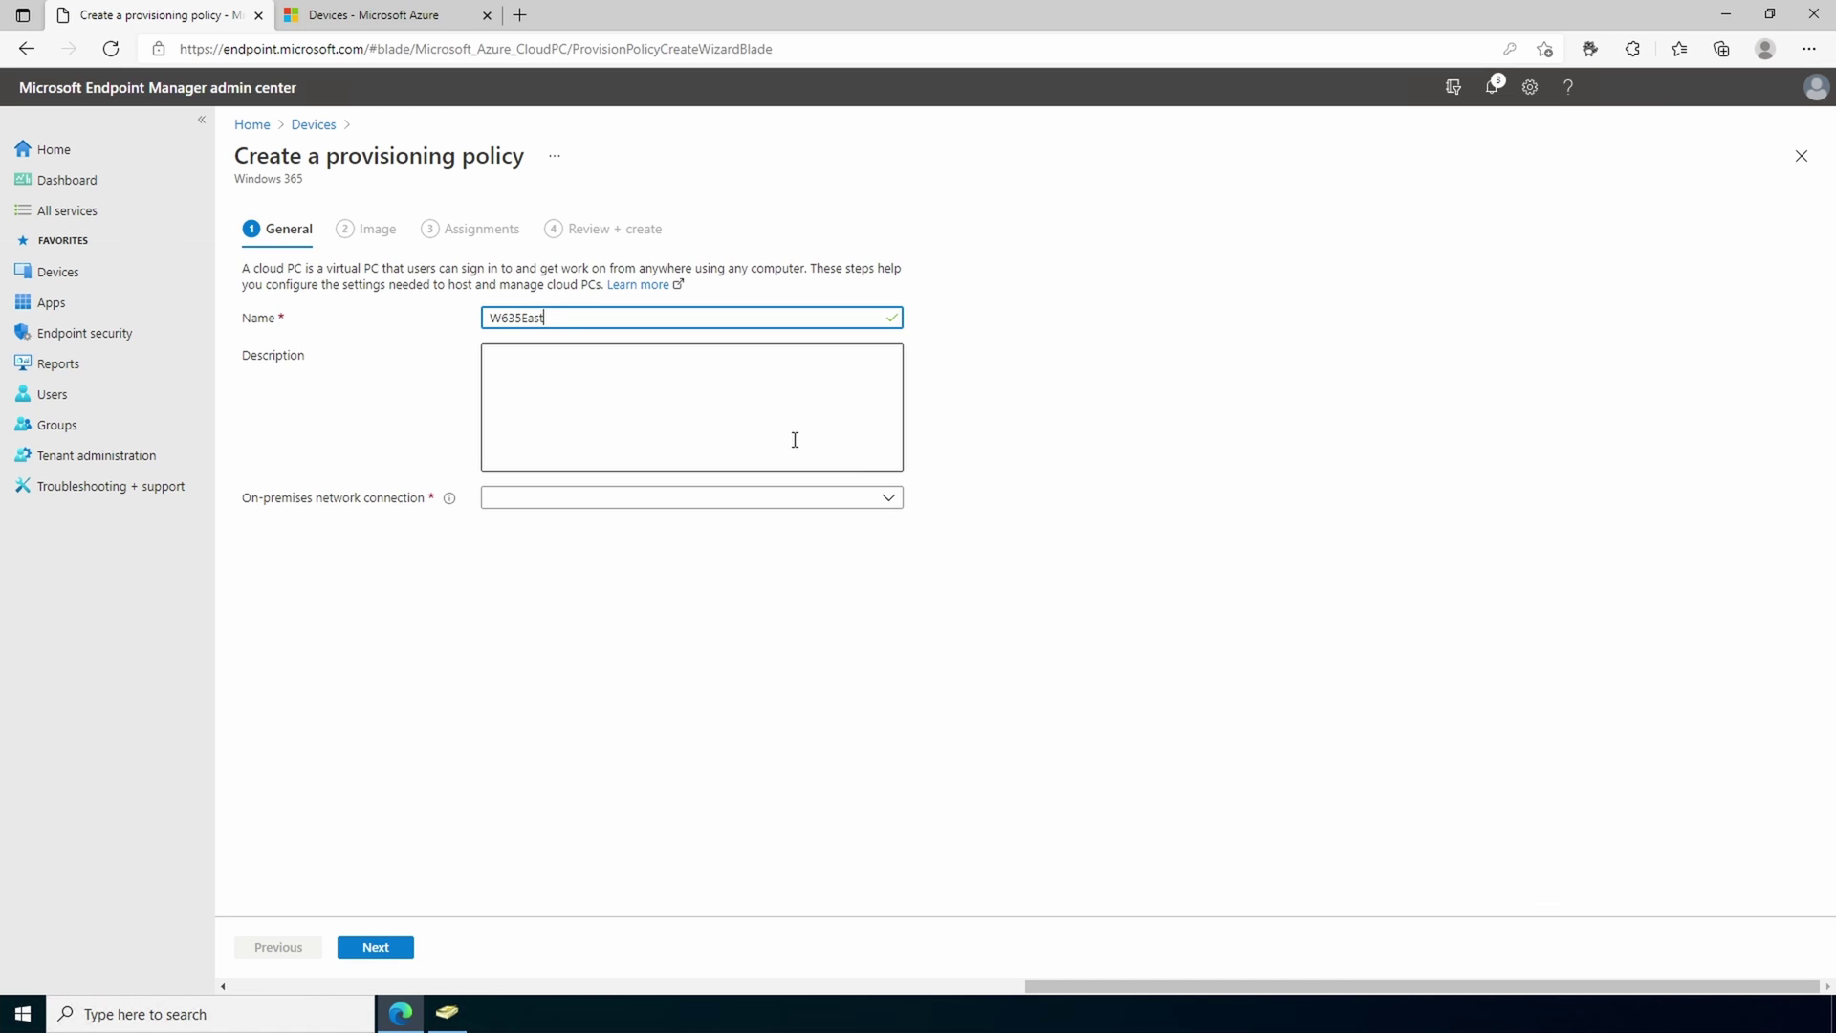
pyautogui.click(889, 497)
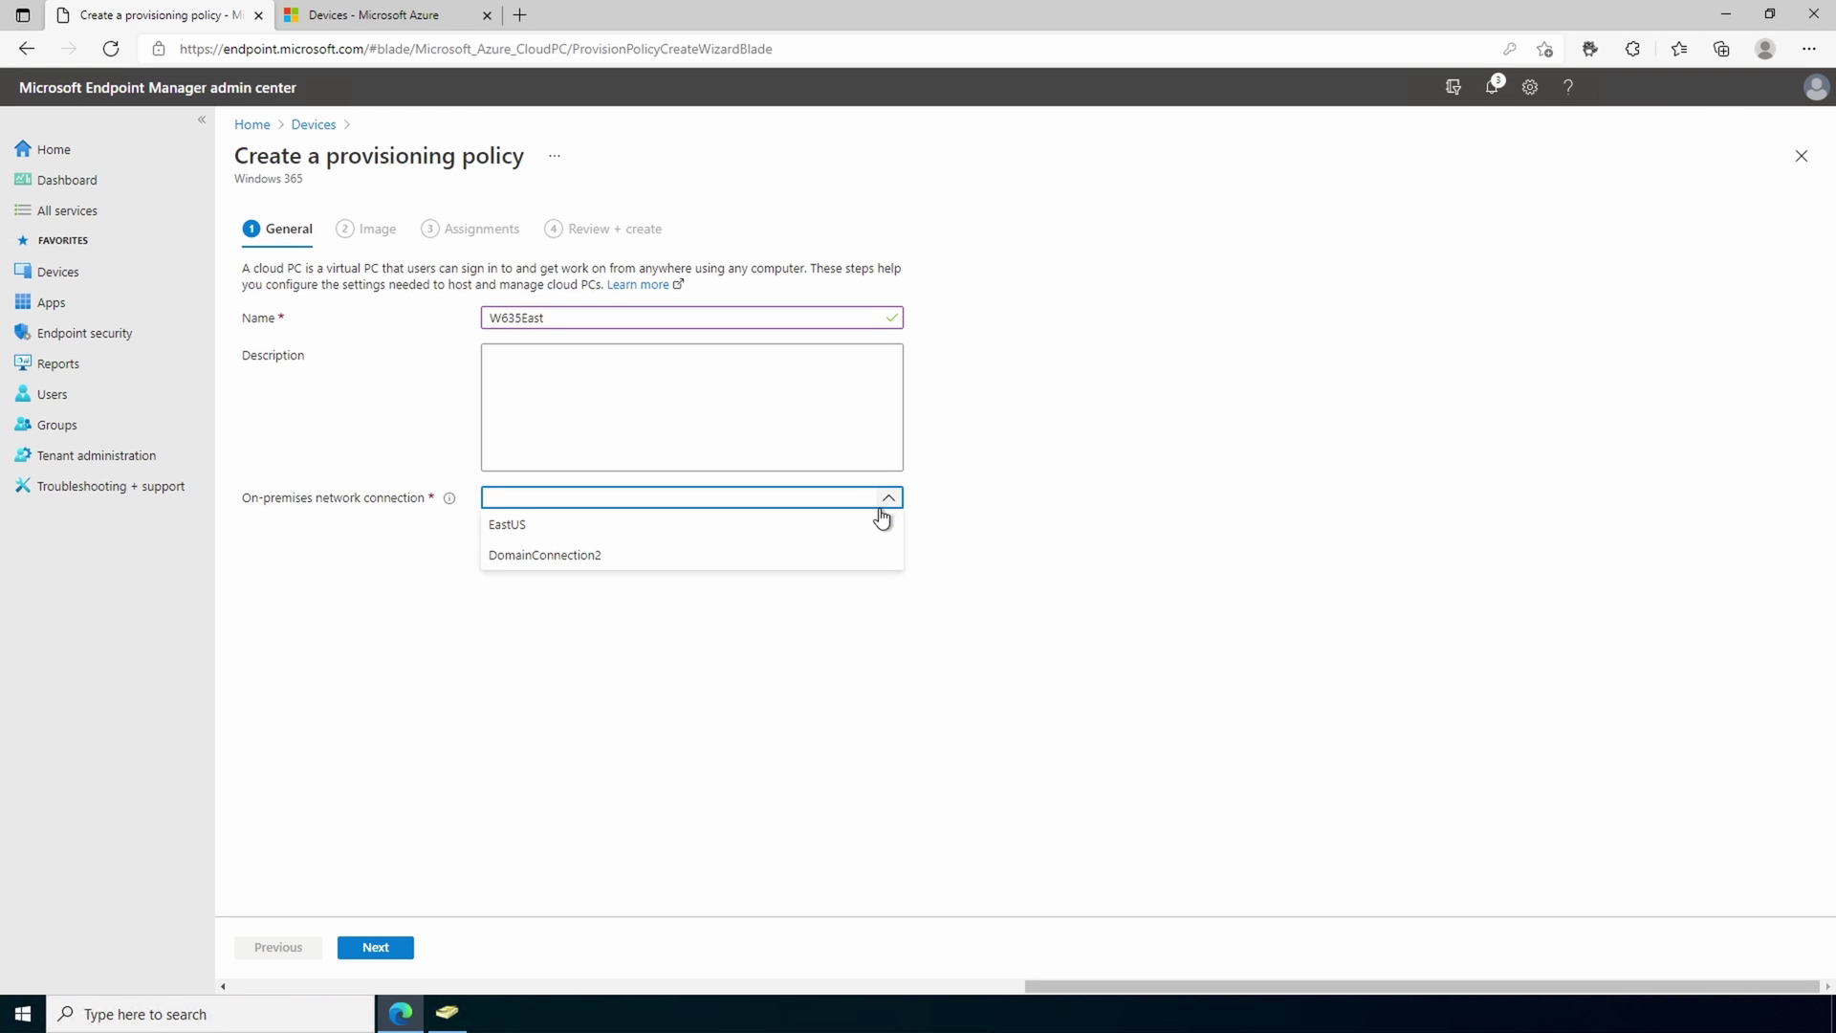
pyautogui.click(868, 534)
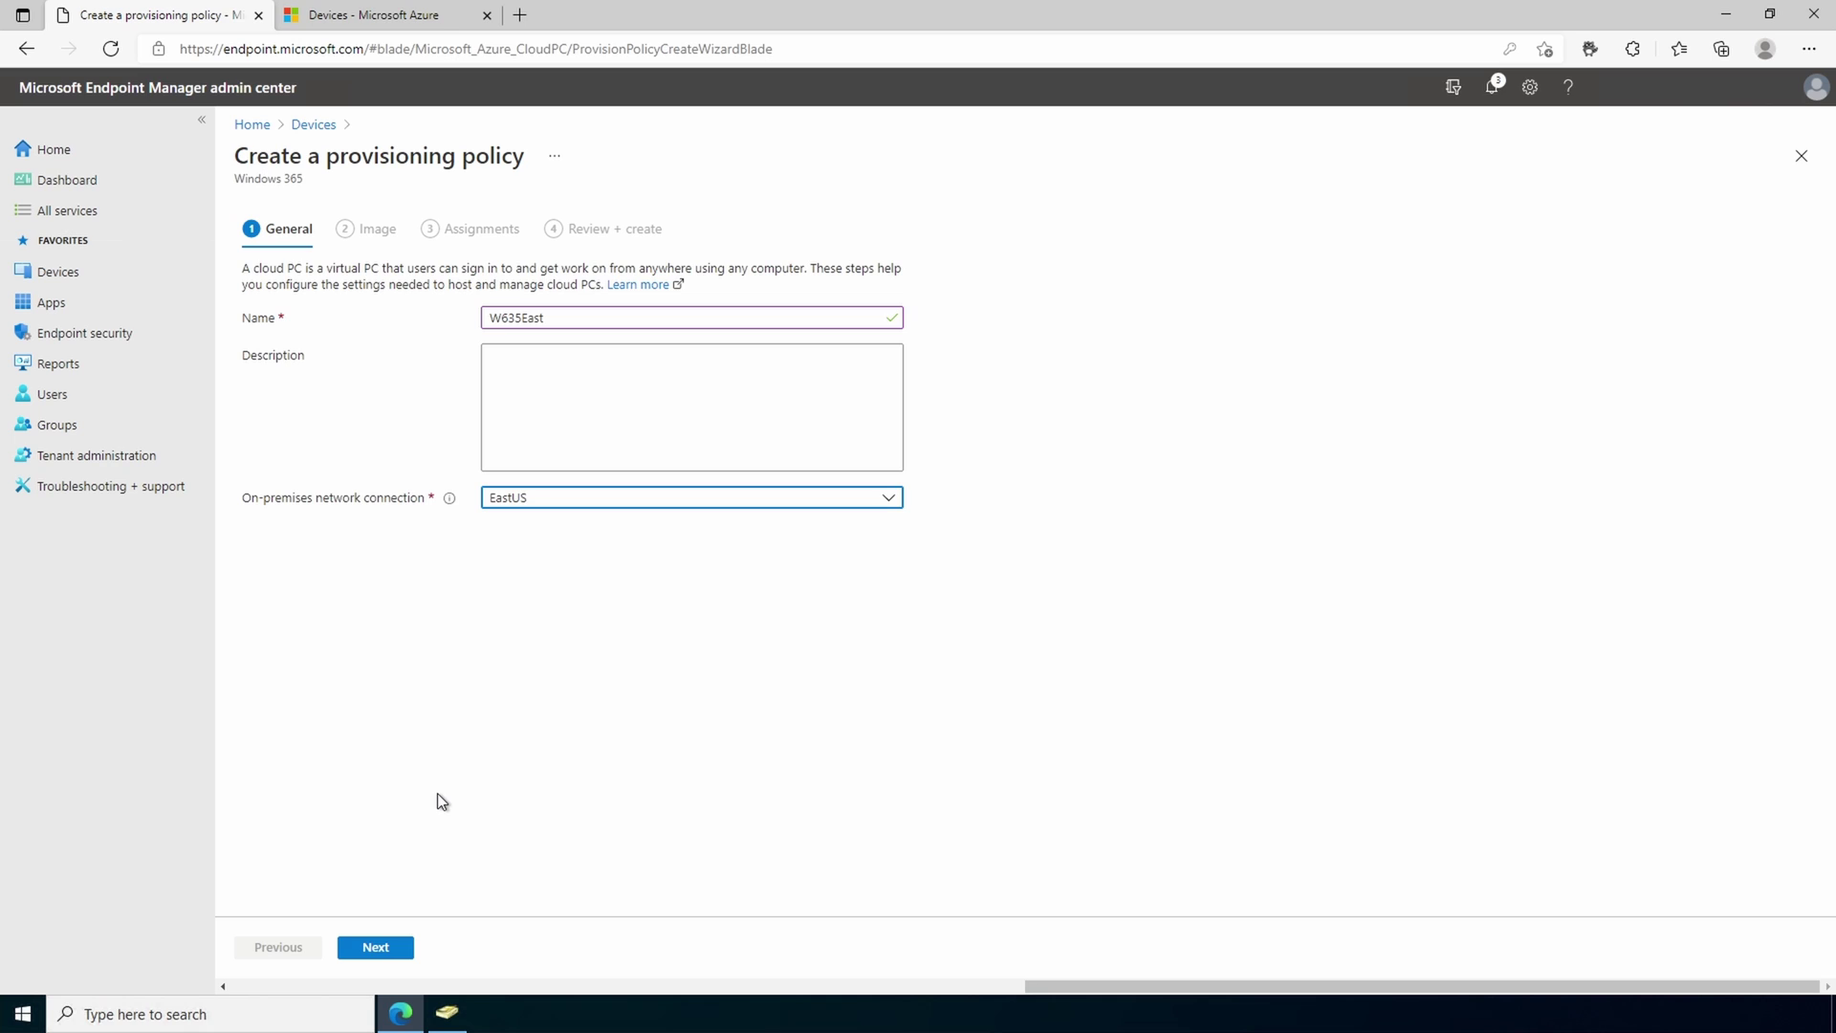
# Choose gallery image Windows 10 Enterprise + OS Optimizations 21H1 for the W635East policy.
pyautogui.click(379, 950)
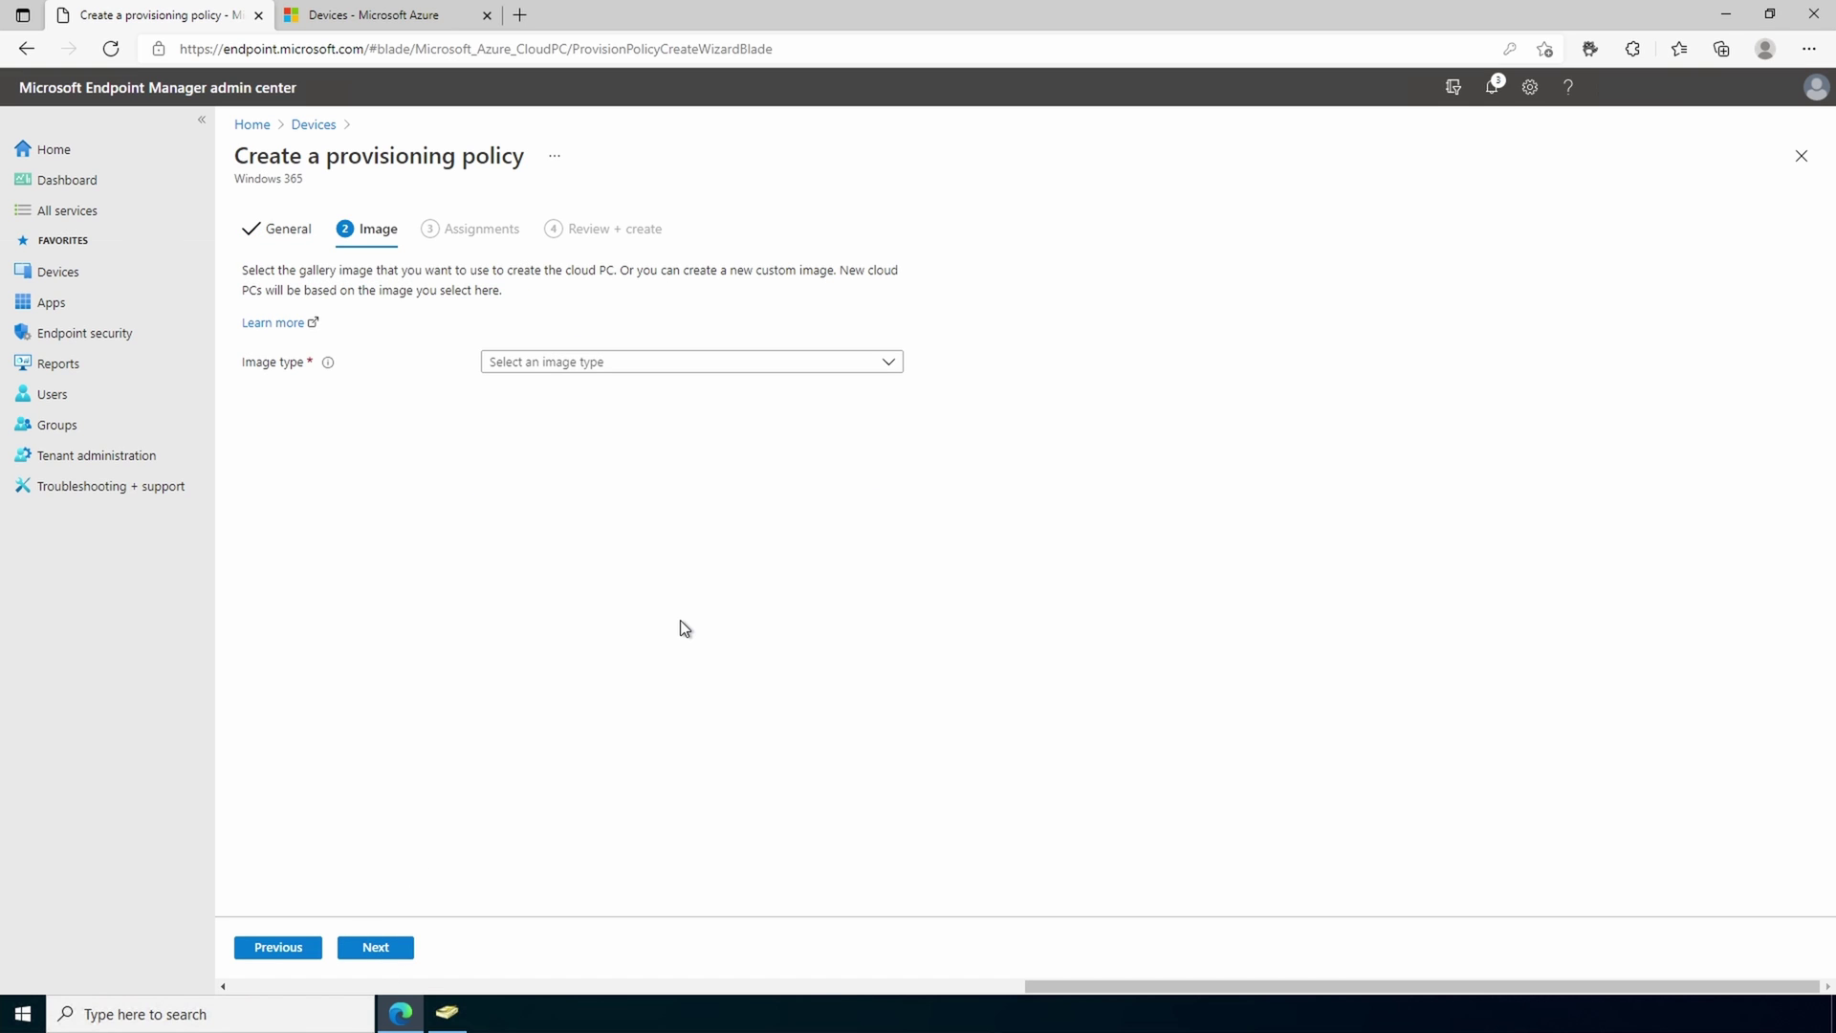
pyautogui.click(880, 370)
pyautogui.click(848, 385)
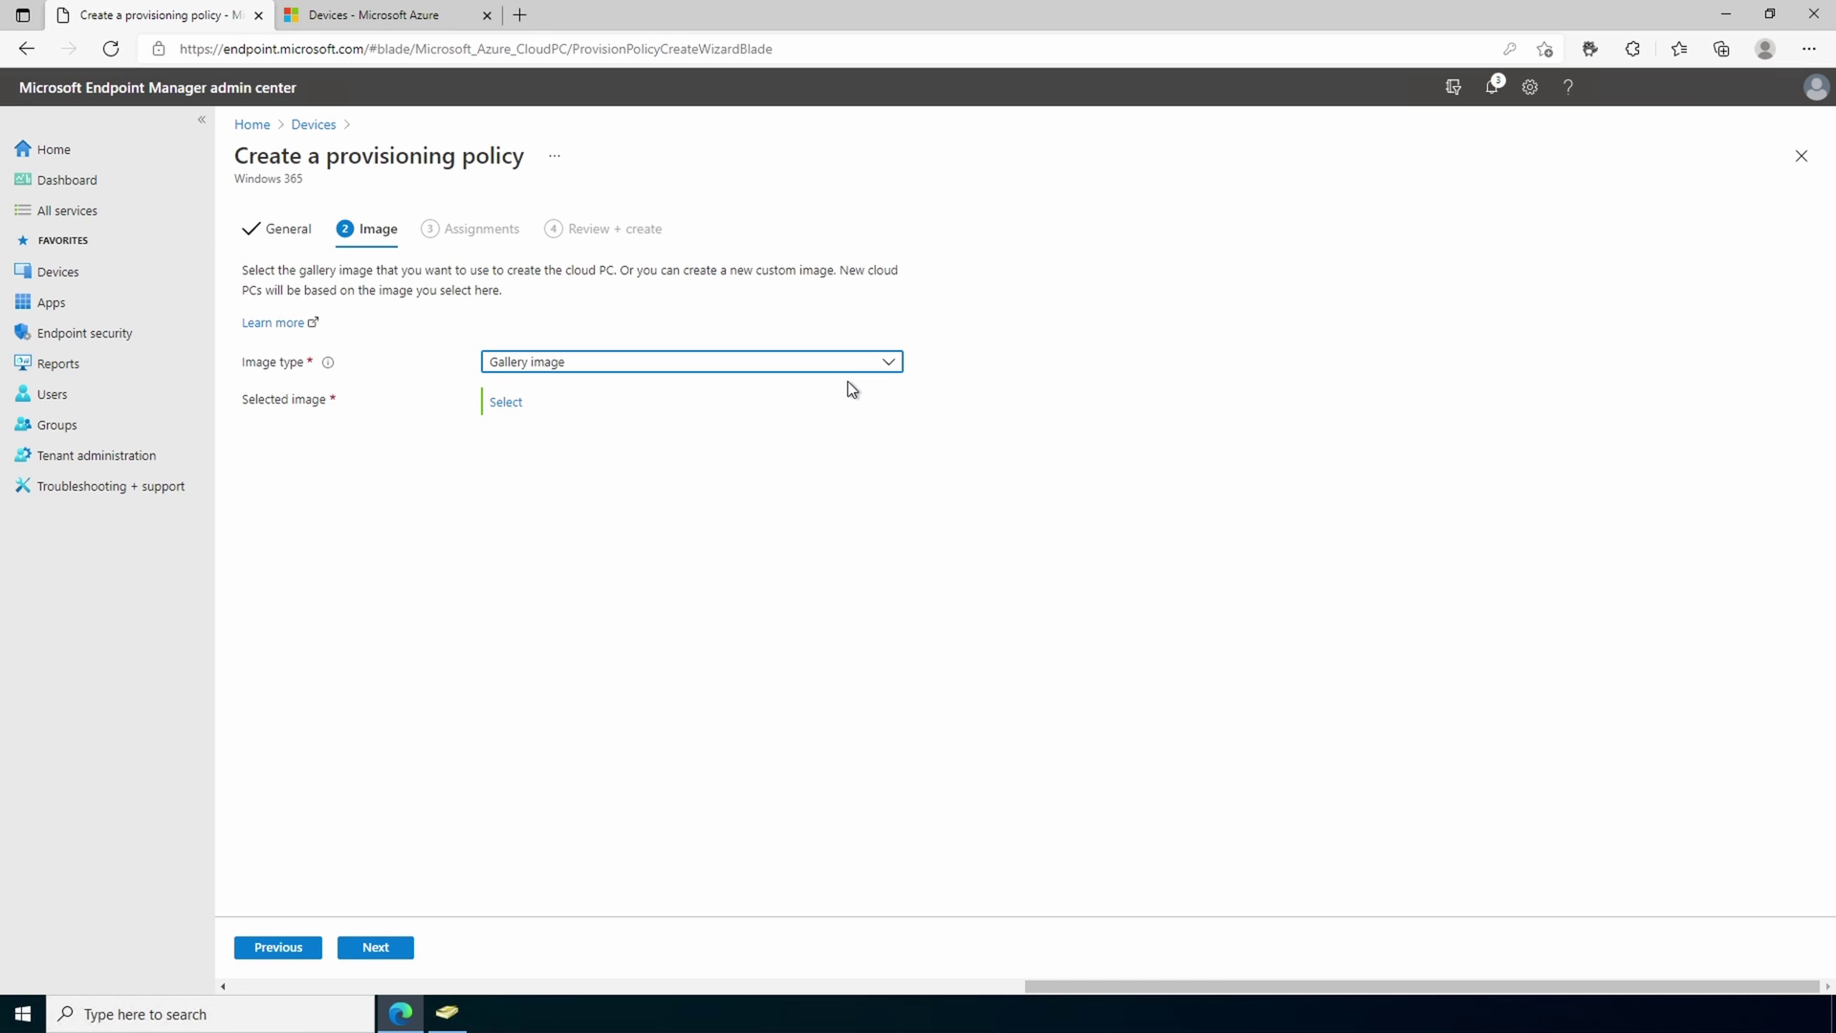
pyautogui.click(517, 405)
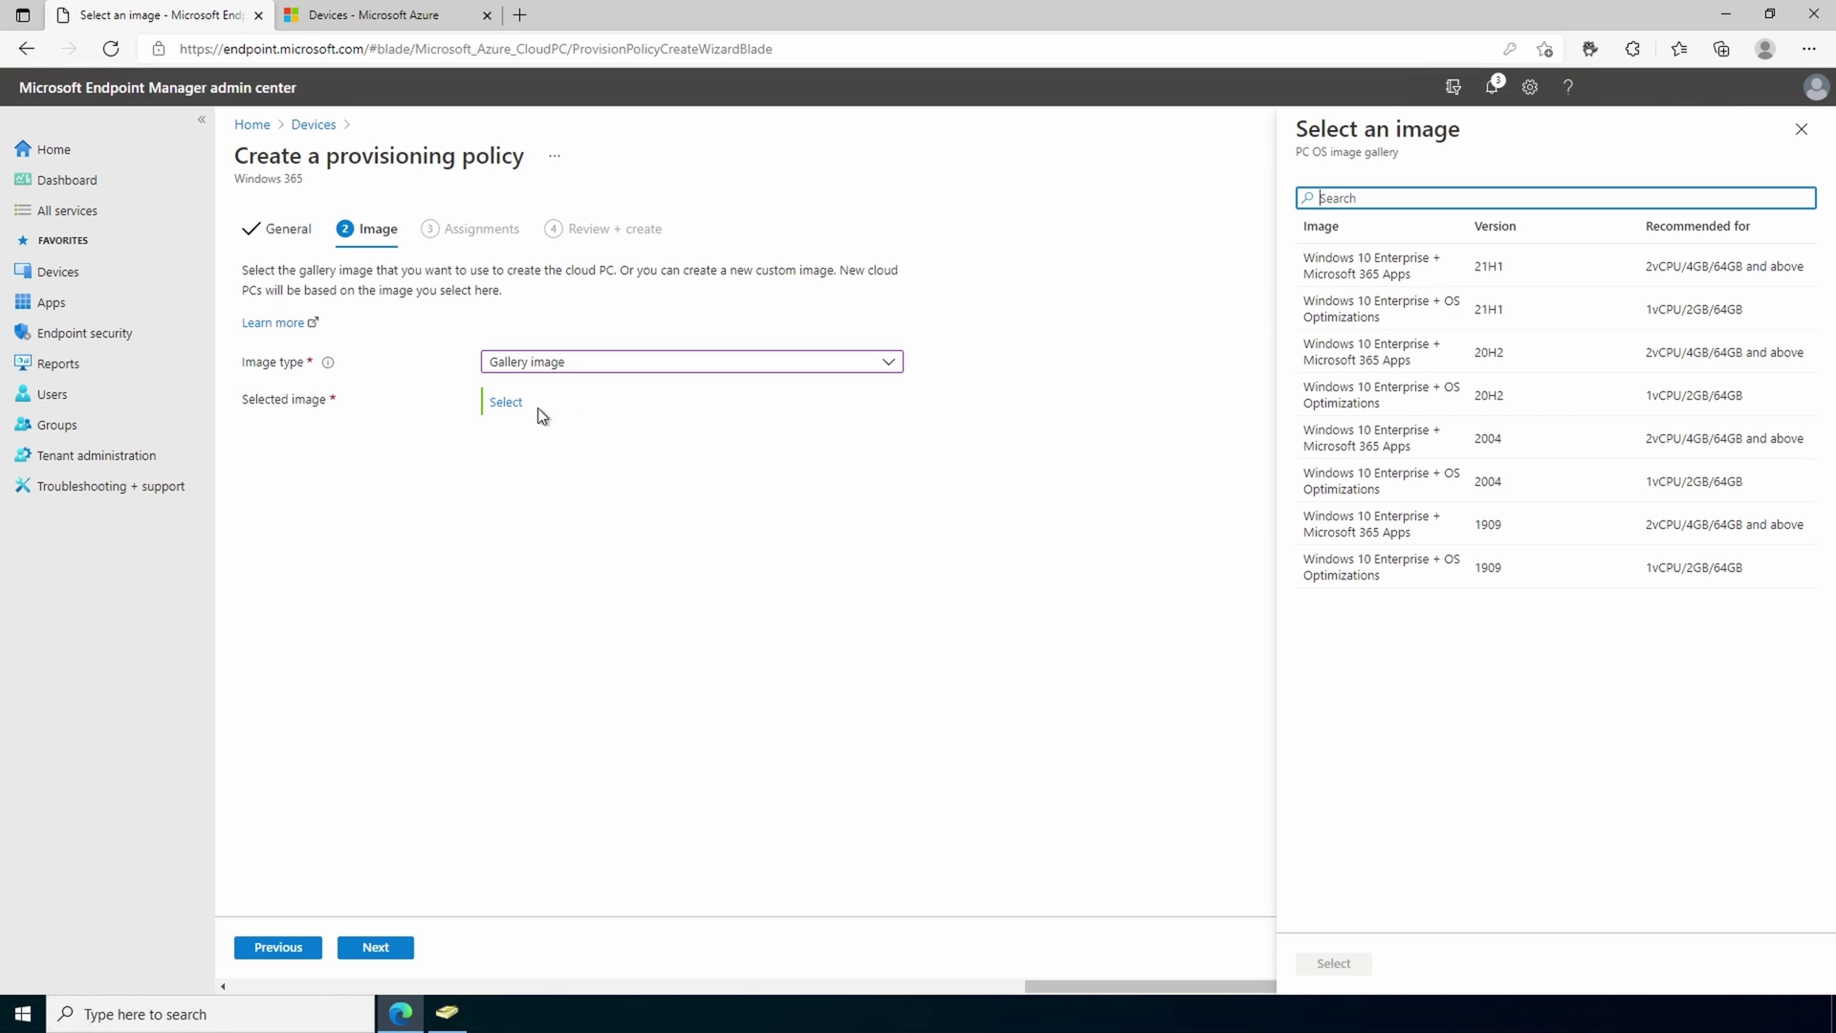
pyautogui.click(1451, 310)
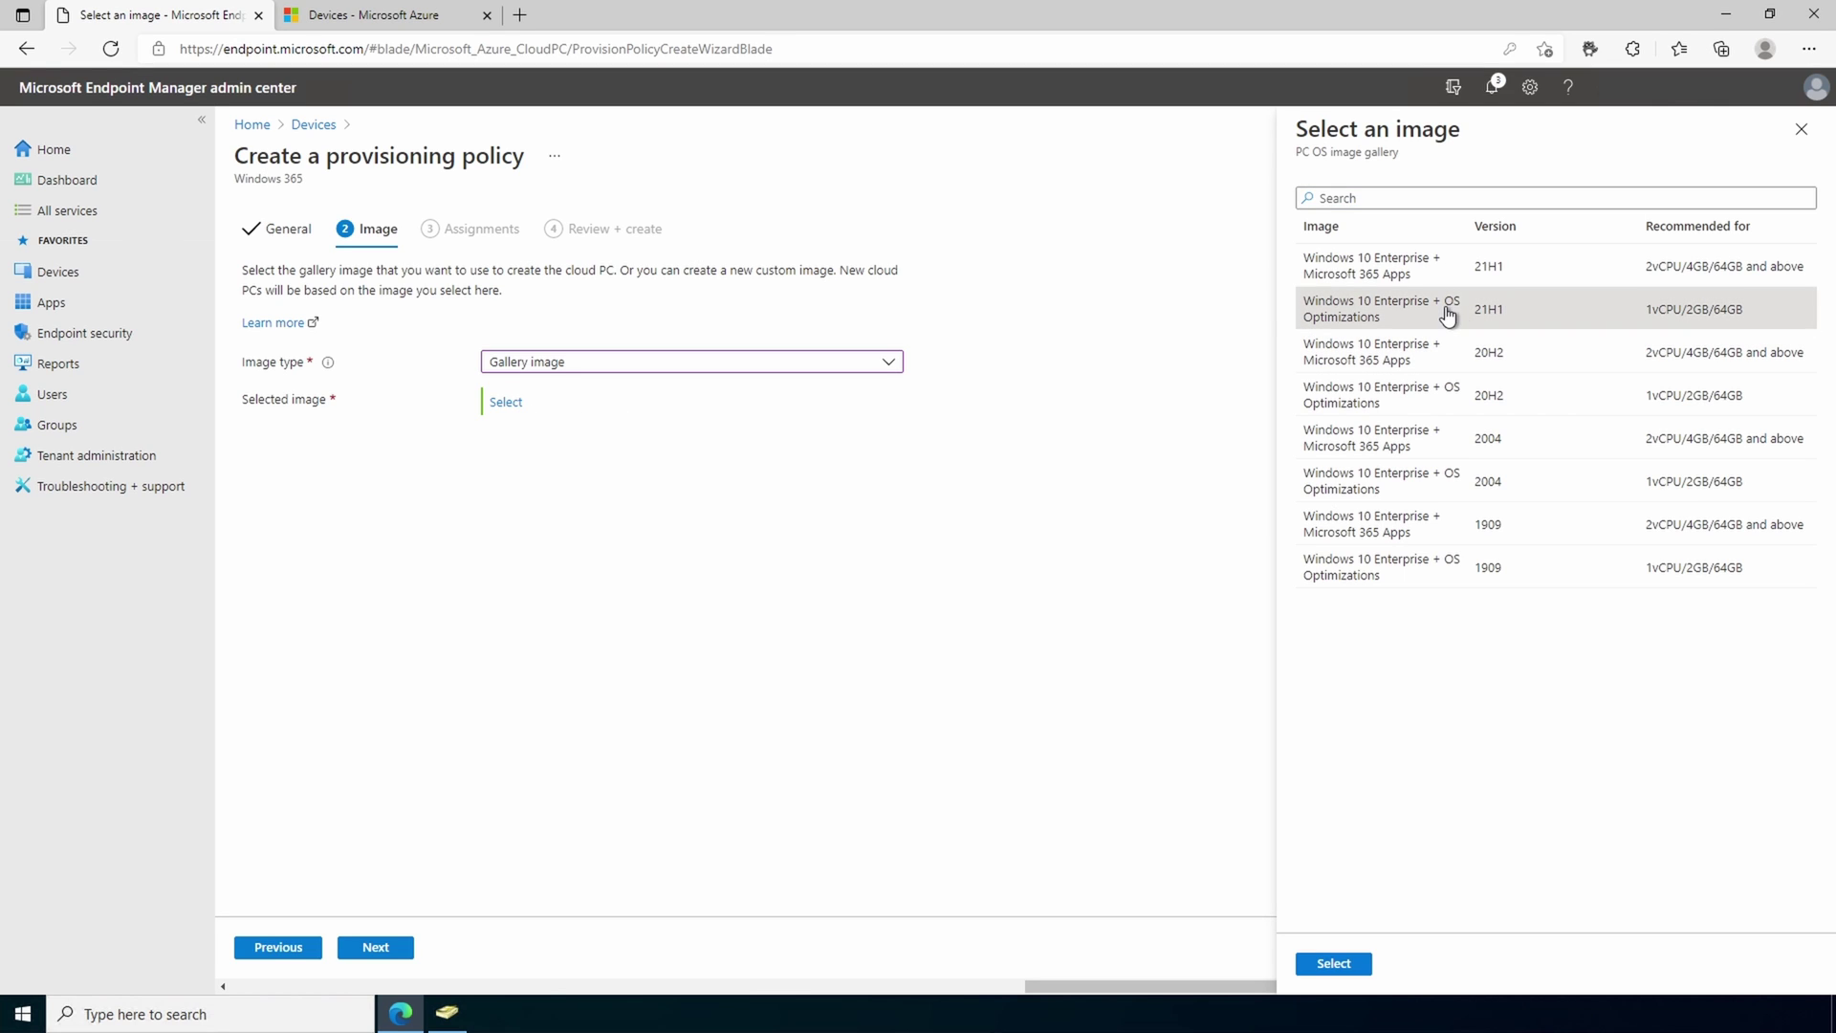
pyautogui.click(1334, 964)
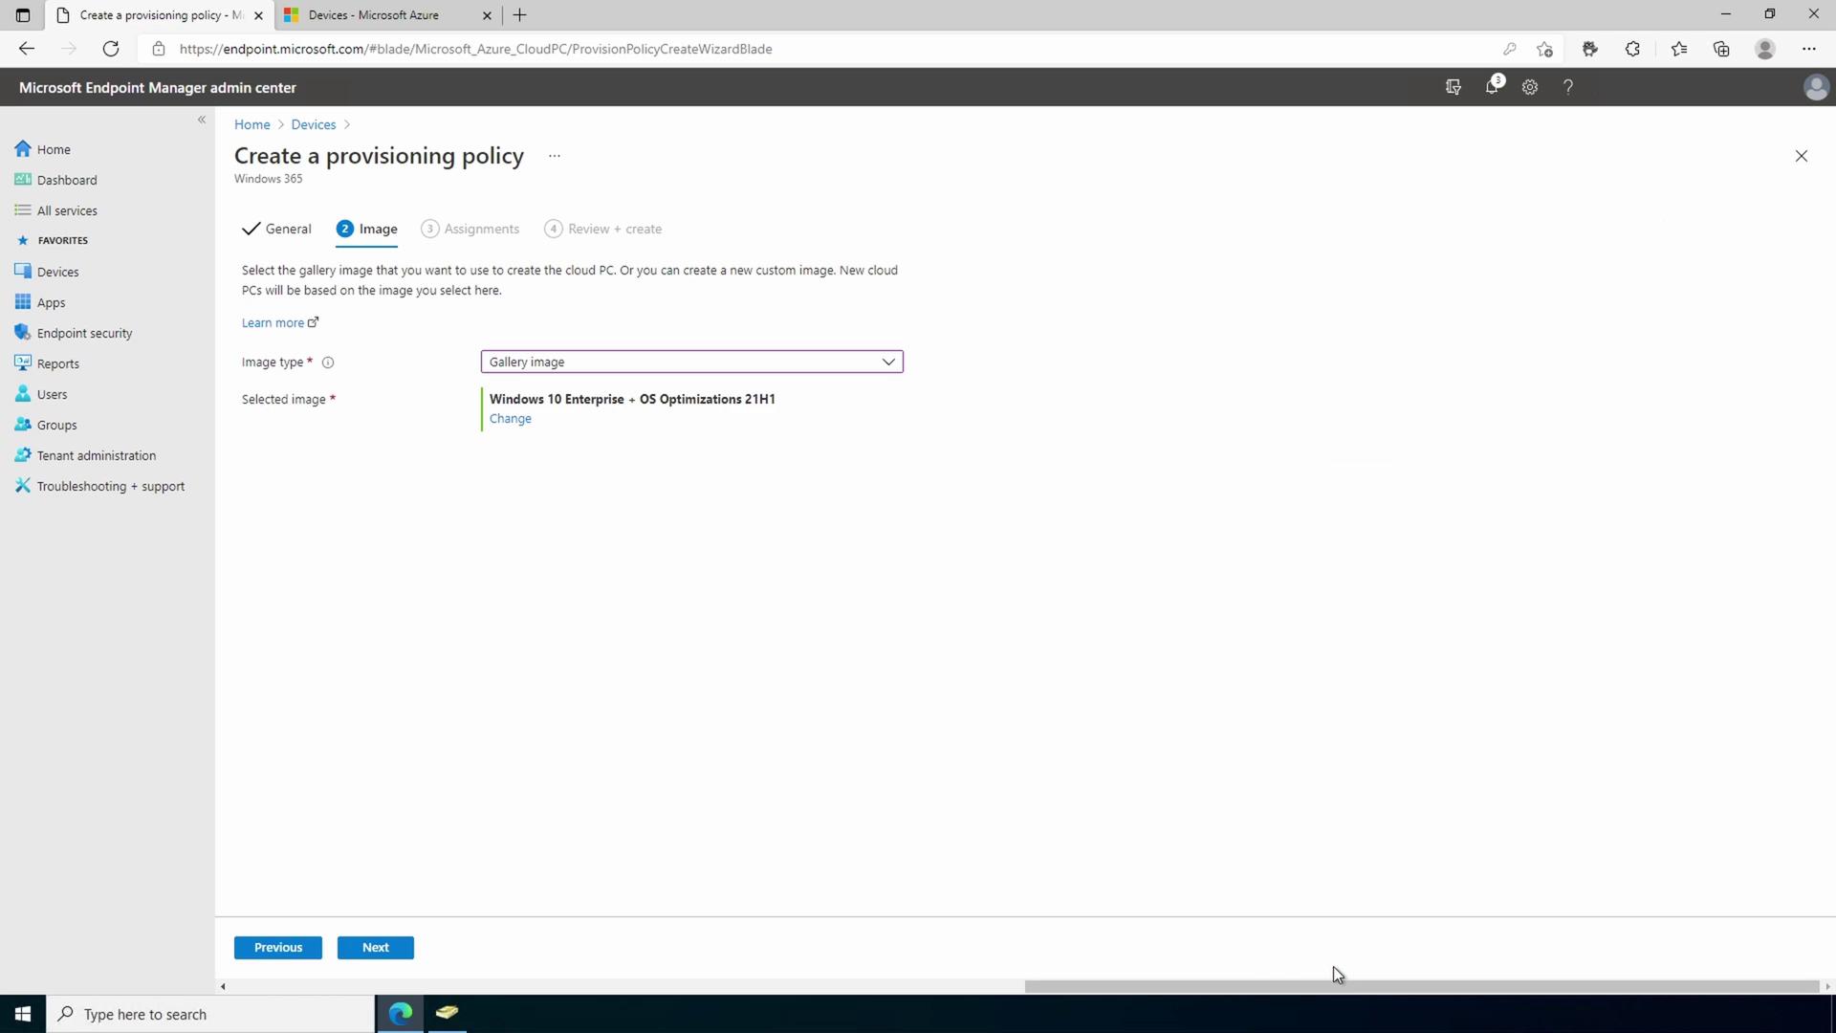
# Assign the W365East group to the W635East policy, then review and create it.
pyautogui.click(374, 950)
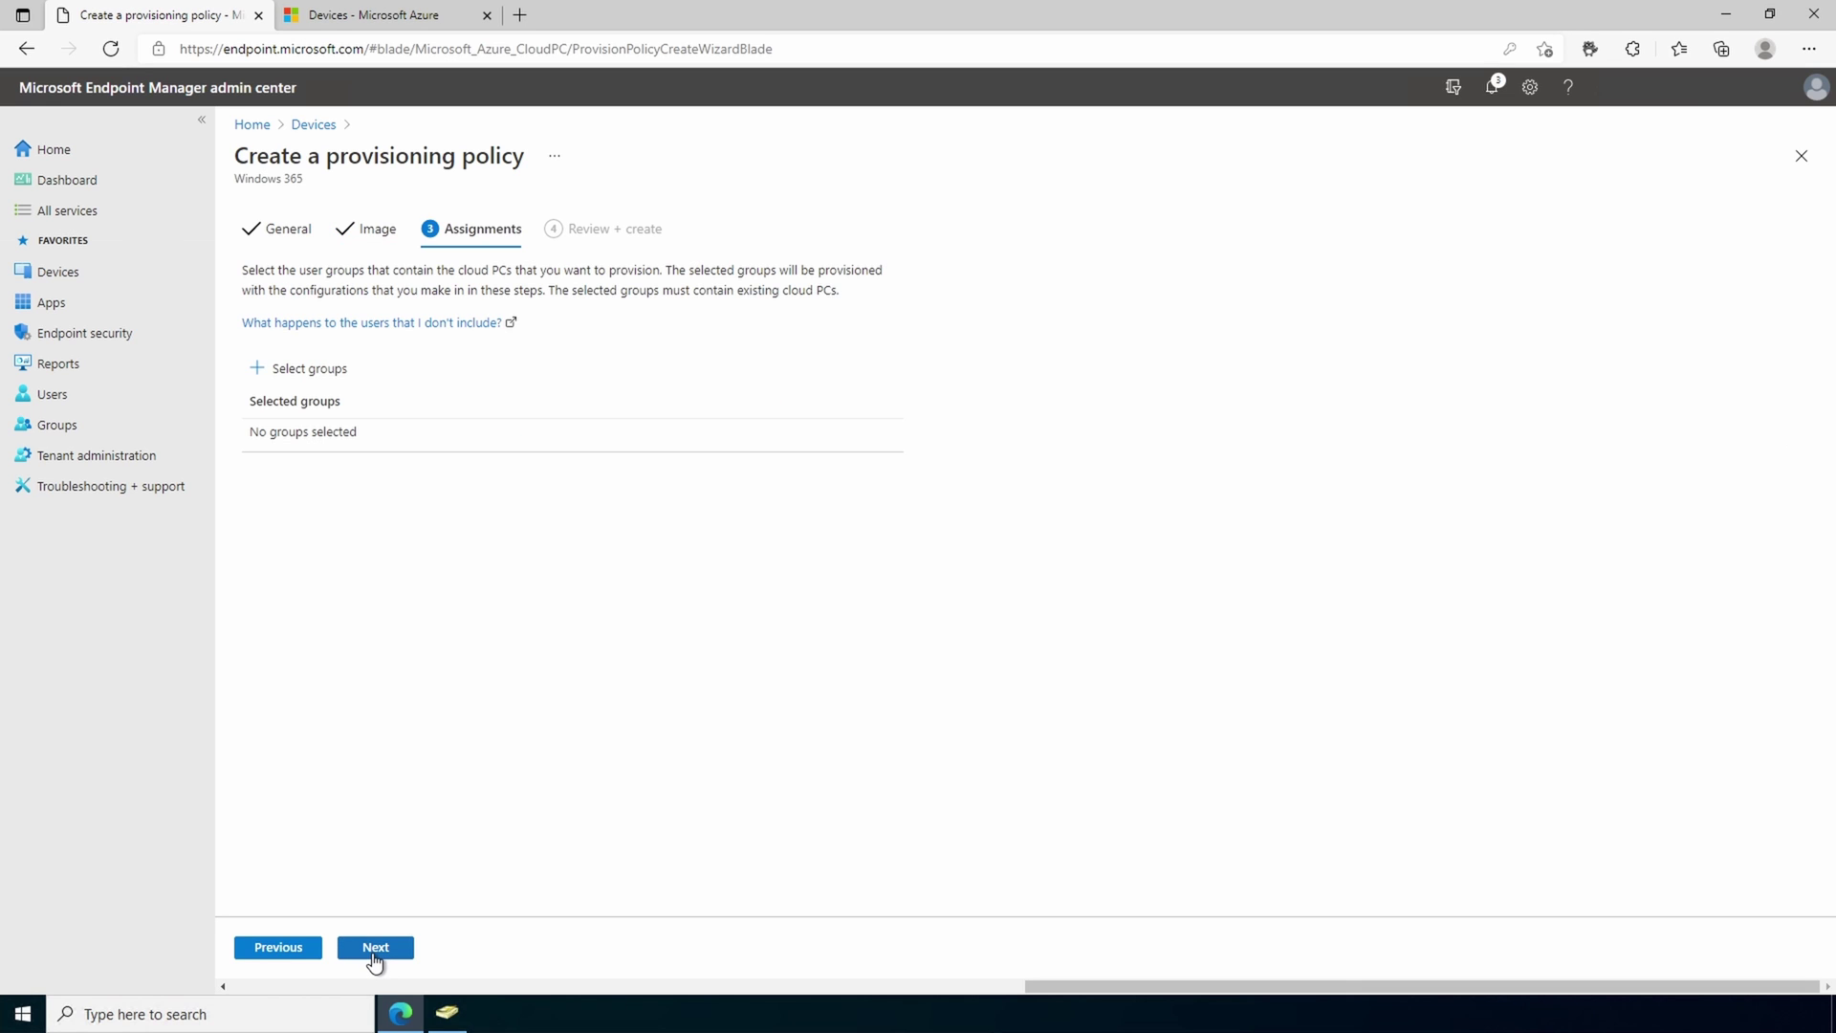
pyautogui.click(320, 371)
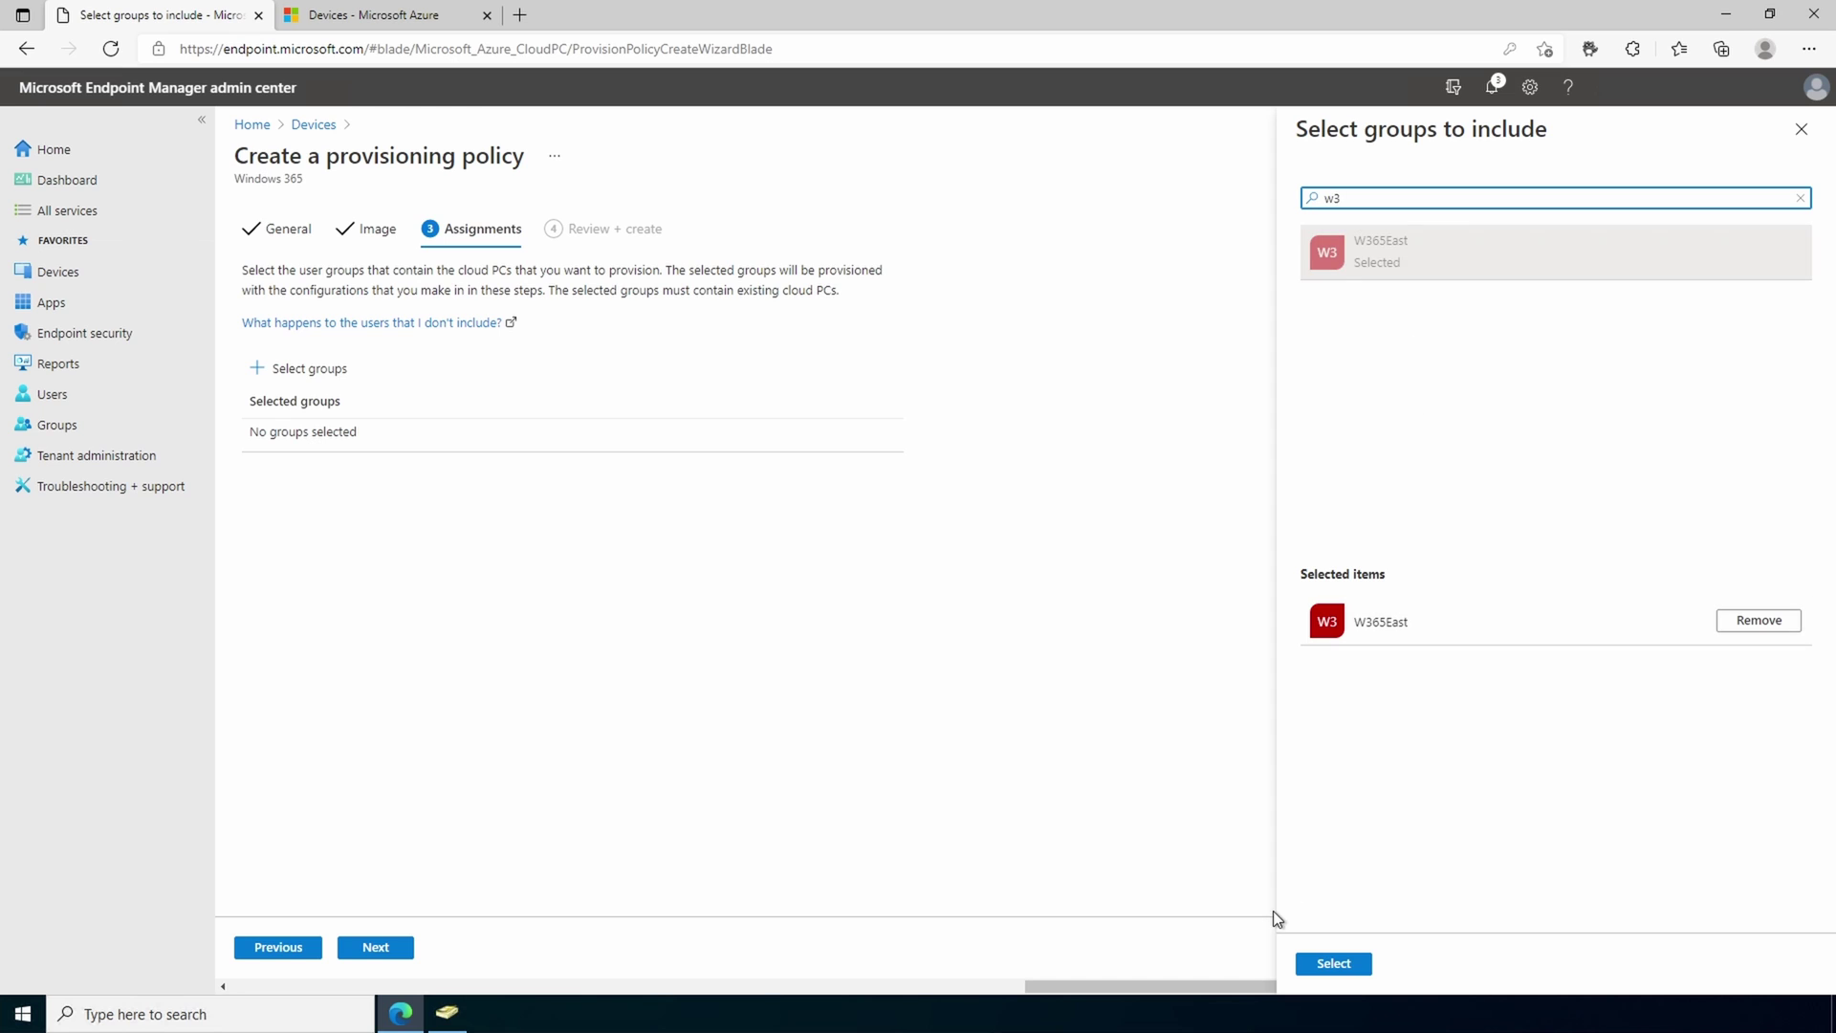
pyautogui.click(1334, 963)
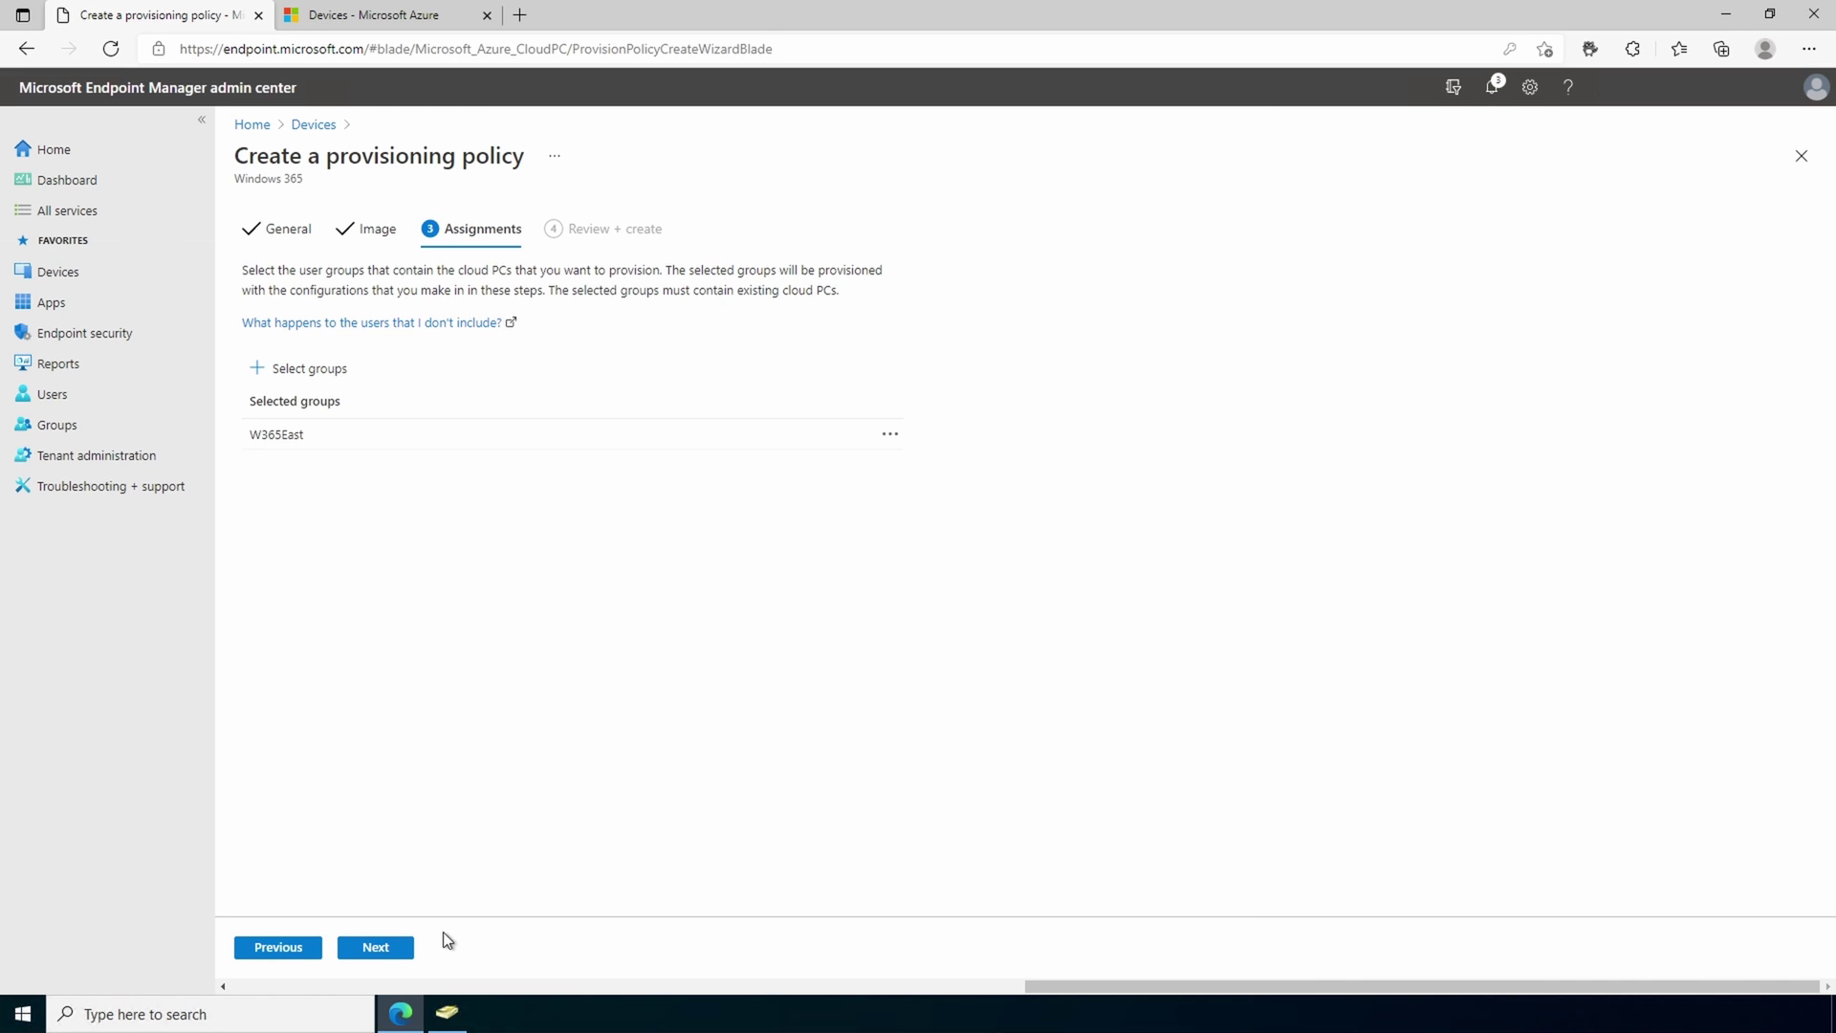
pyautogui.click(374, 947)
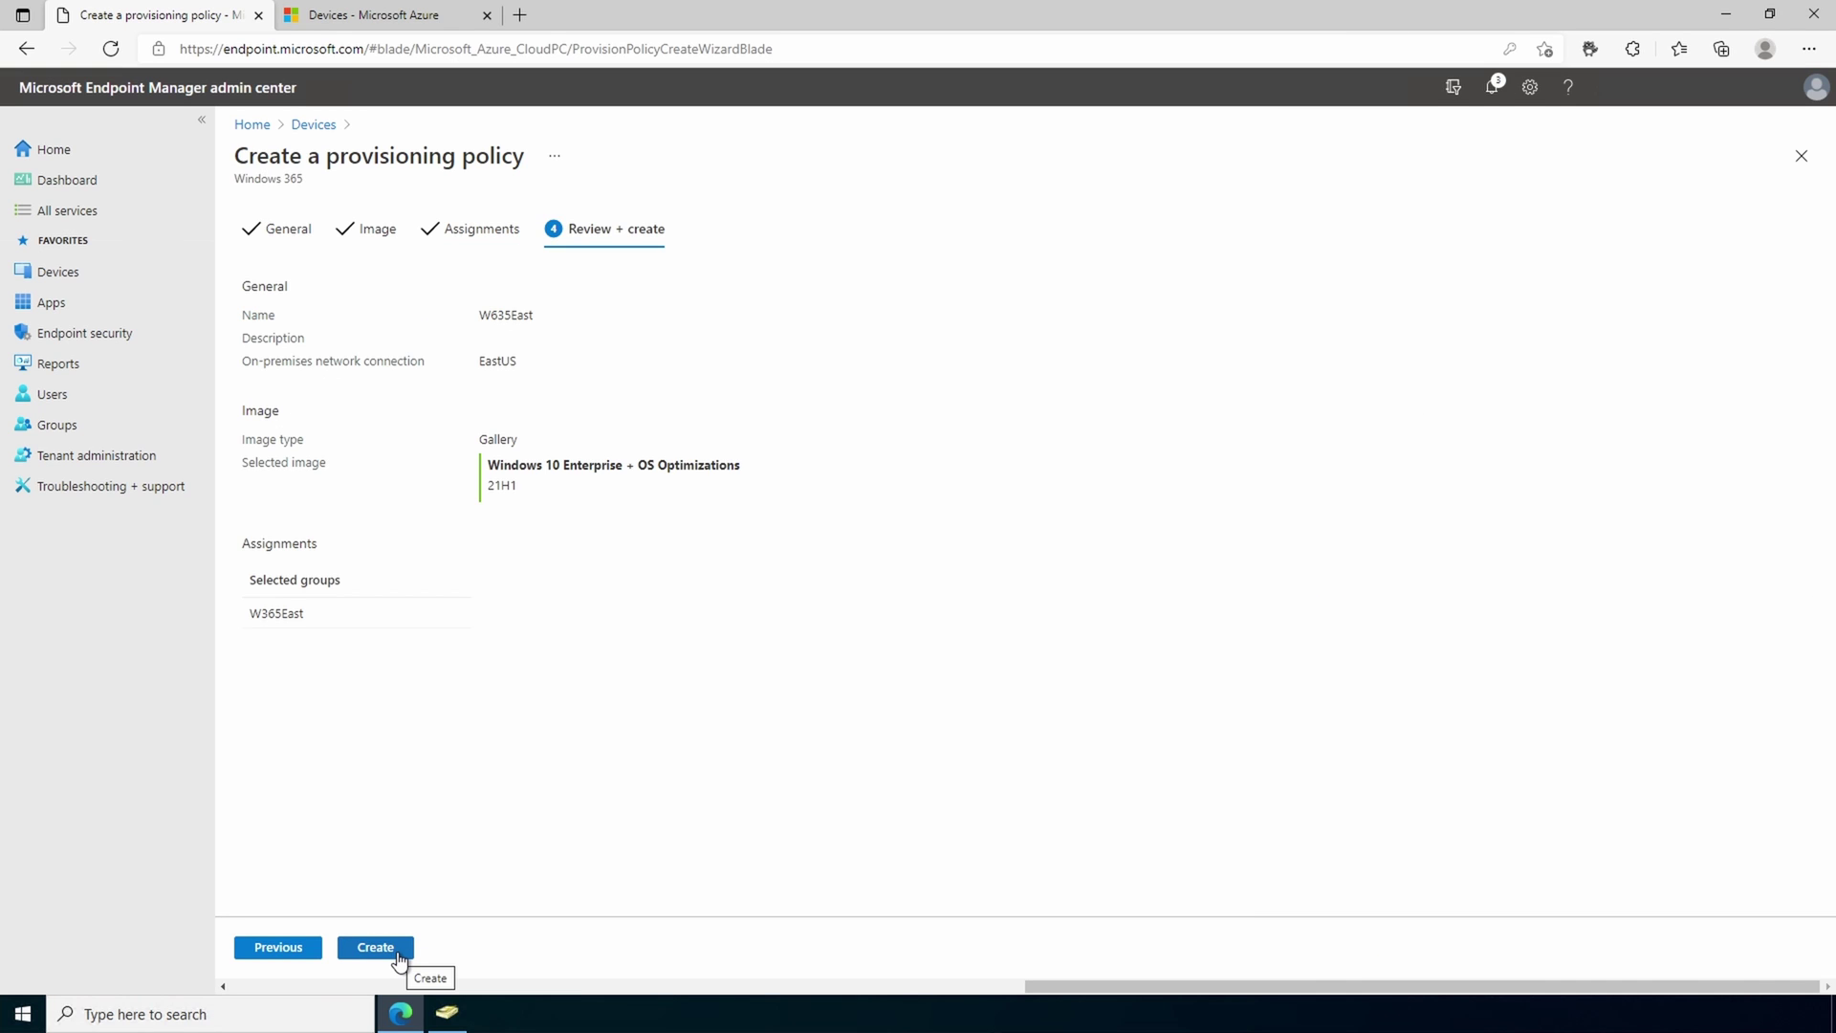
pyautogui.click(399, 956)
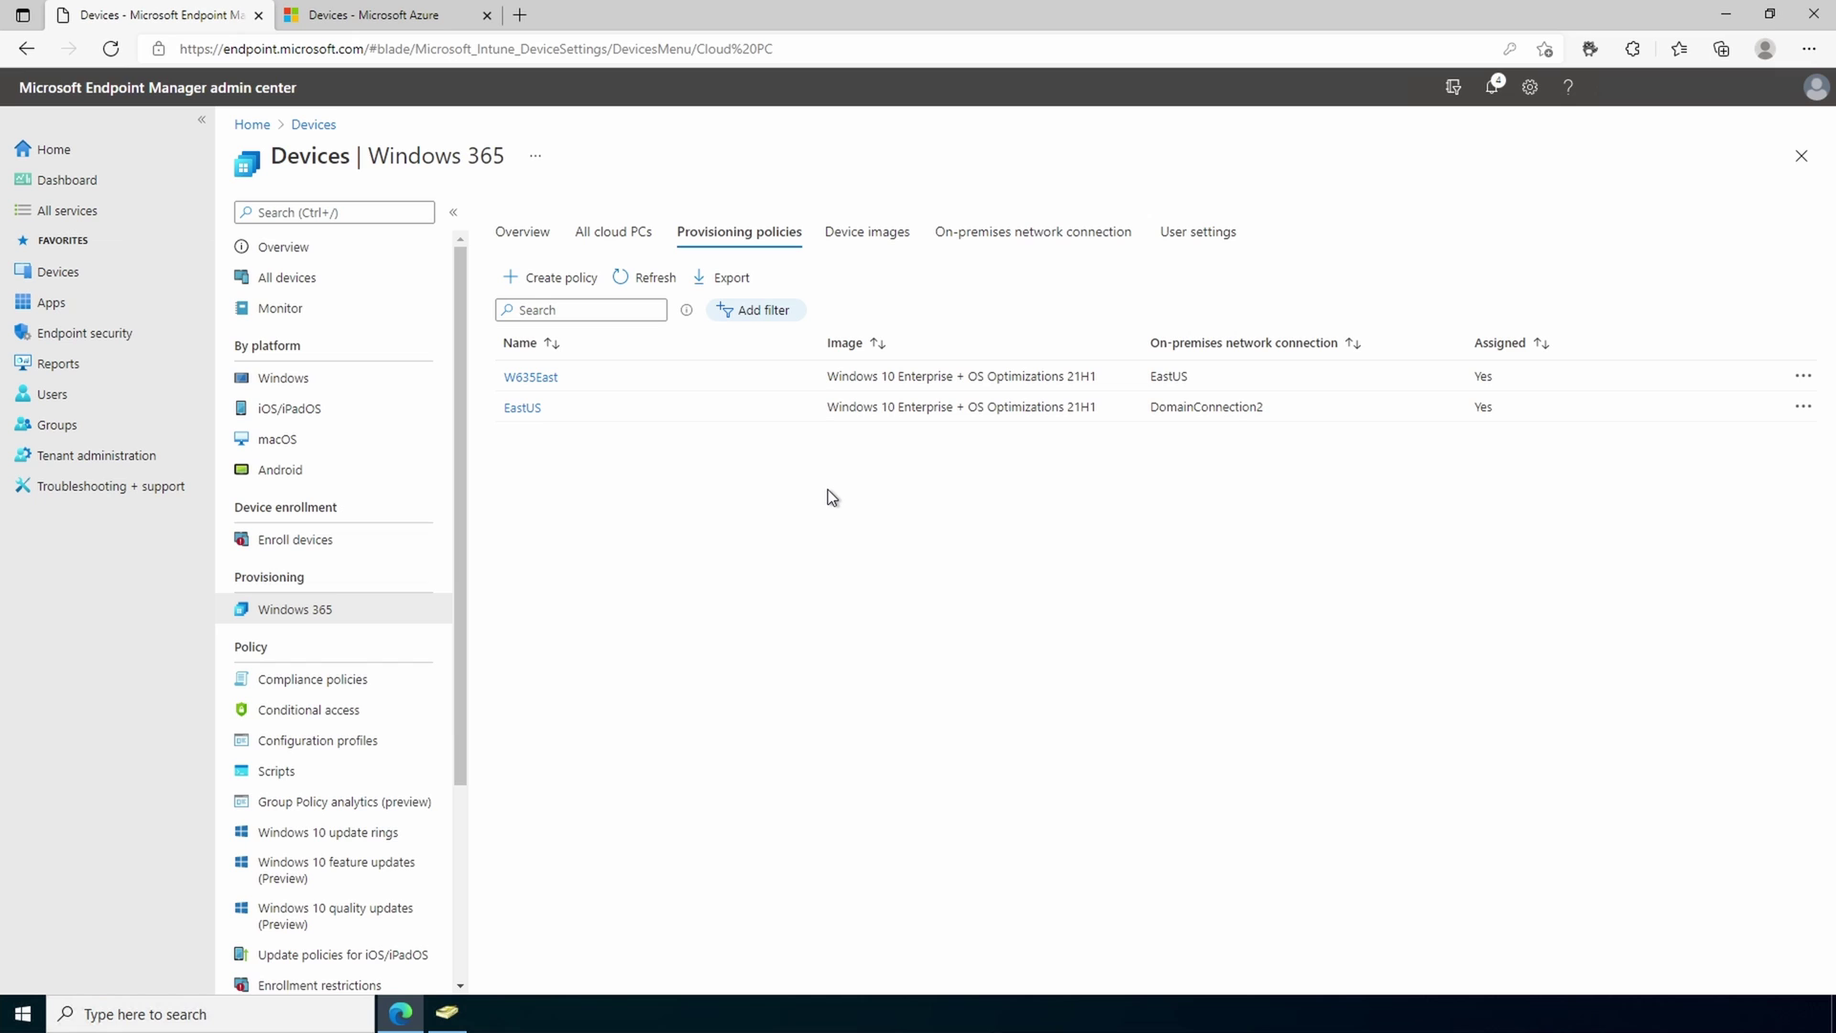
# Review all cloud PCs, noting one EastUS cloud PC in its grace period, then go to Azure.
pyautogui.click(624, 245)
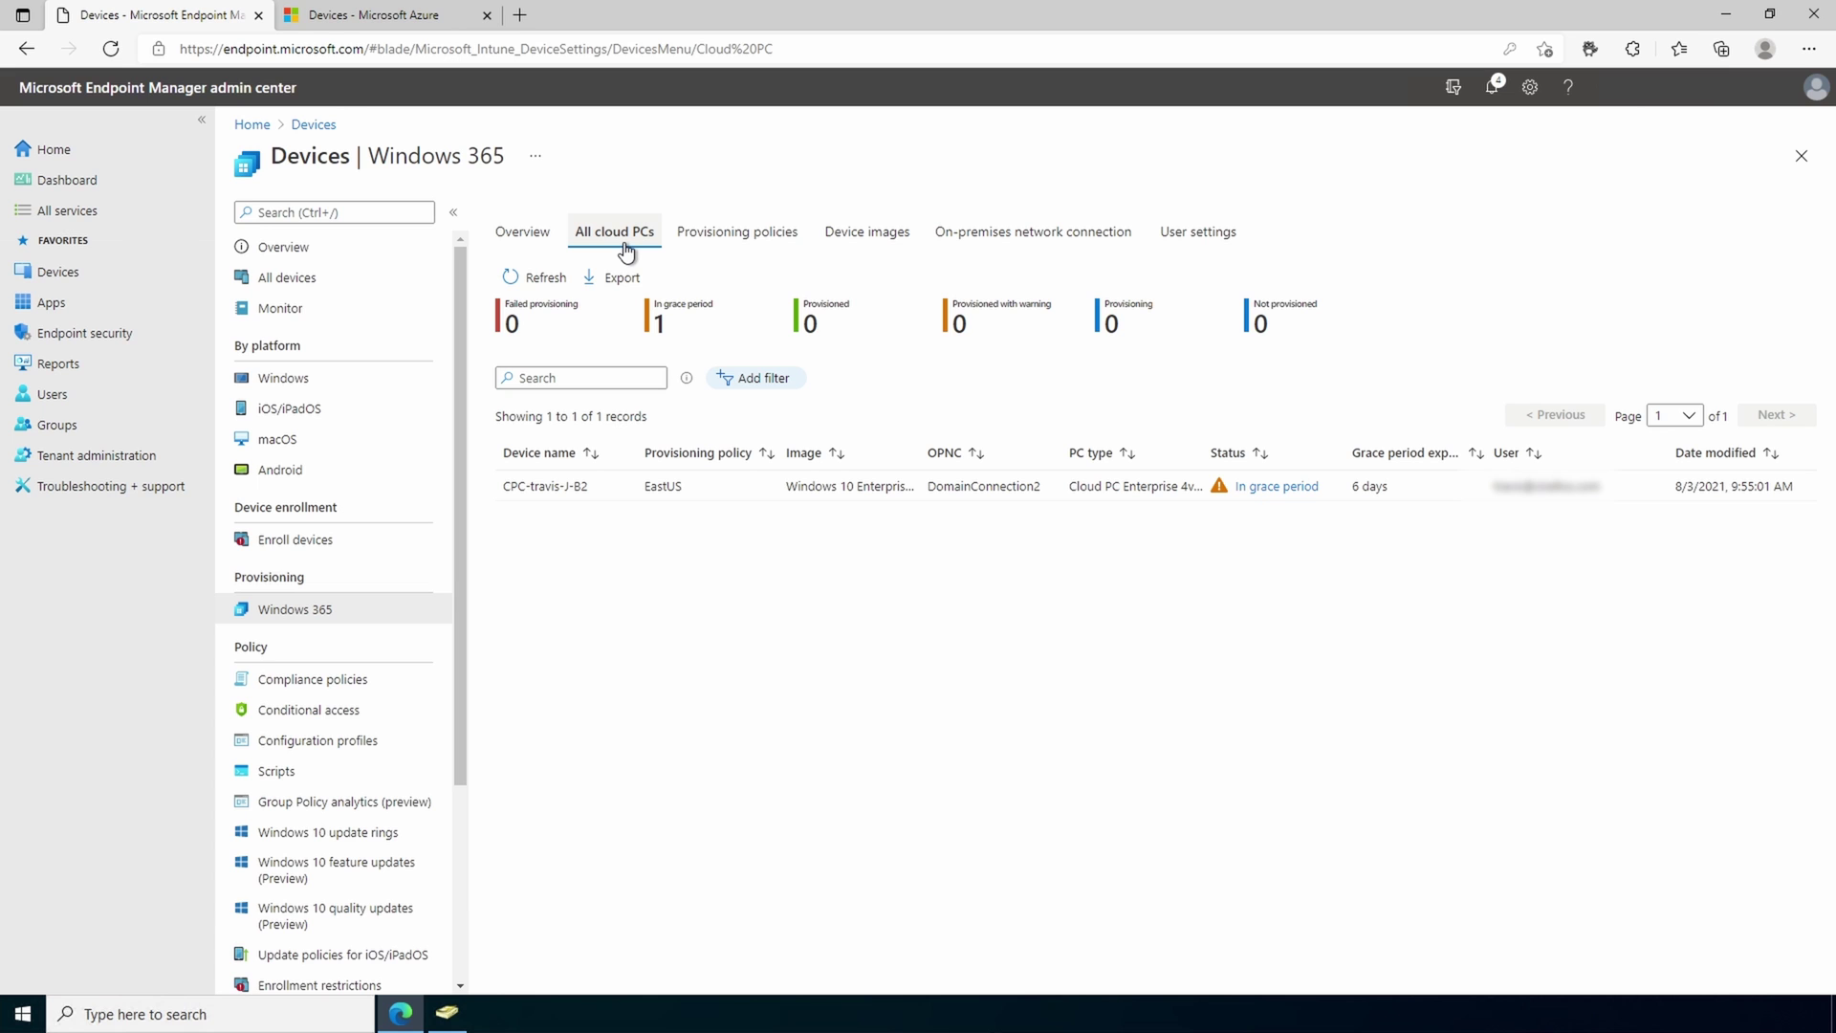
pyautogui.click(411, 14)
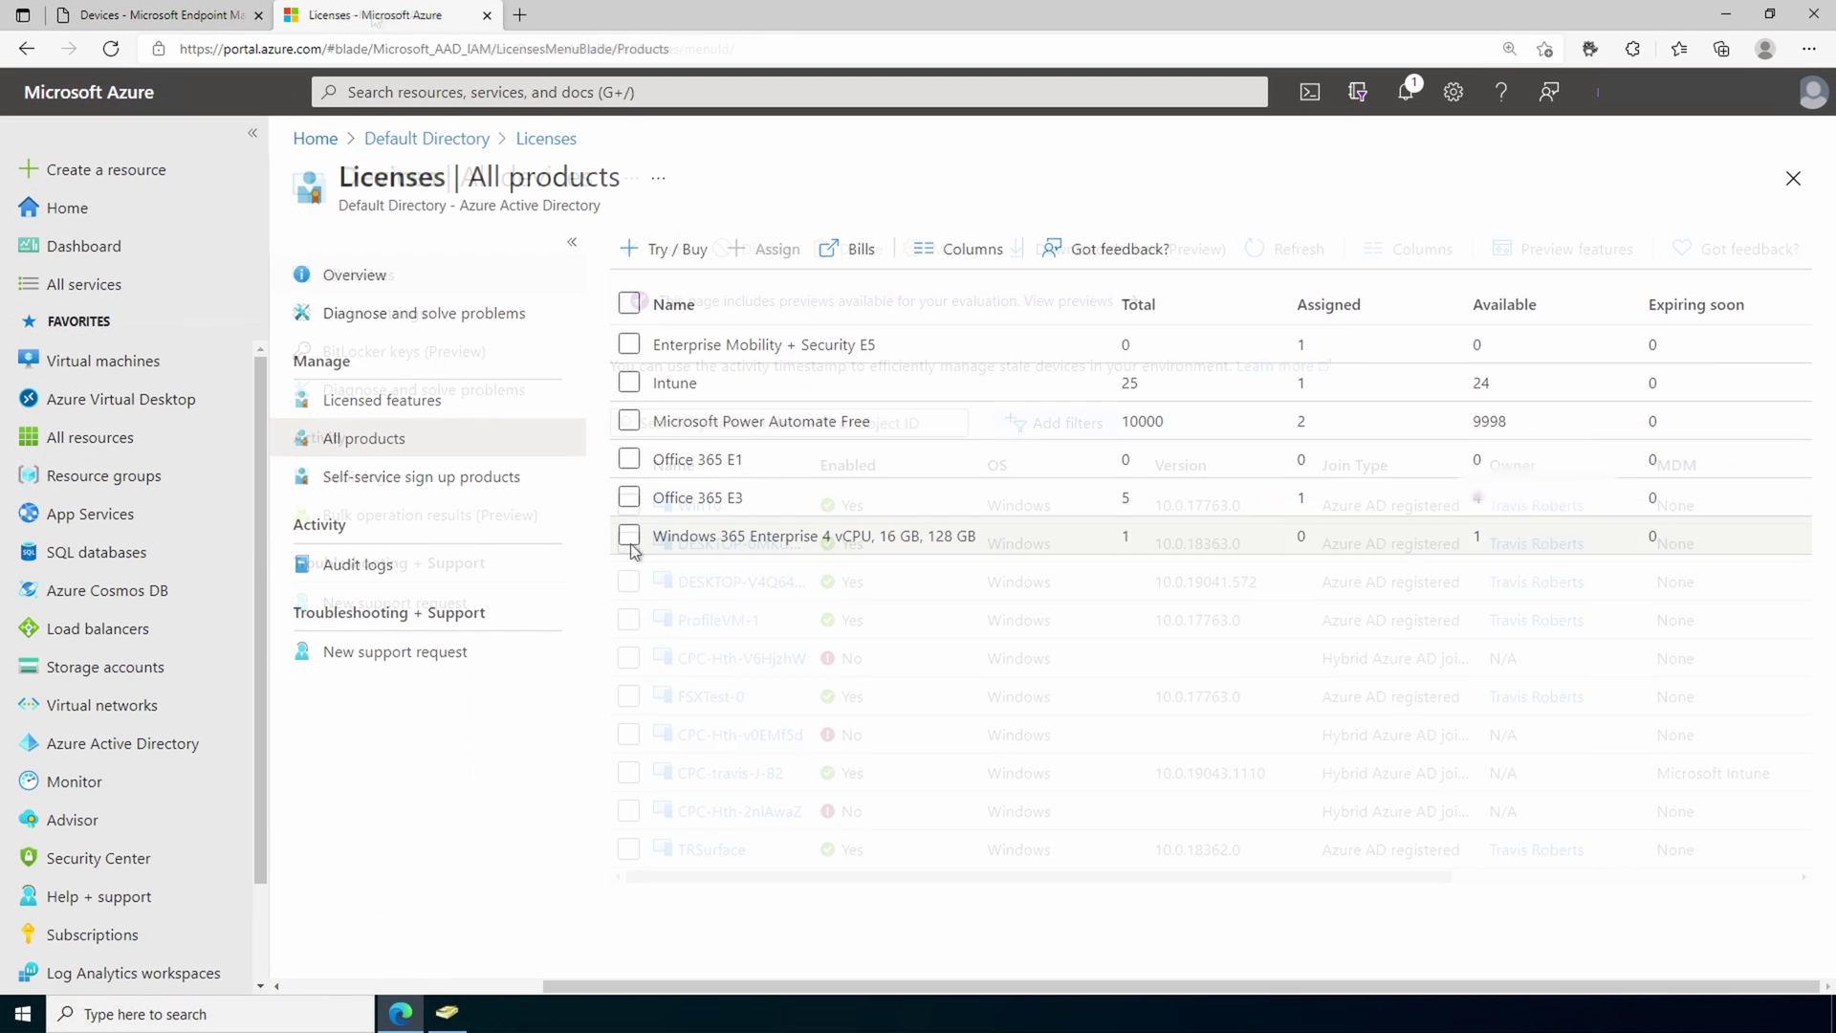
# Assign the Windows 365 Enterprise 4 vCPU/16 GB/128 GB license to the test user.
pyautogui.click(628, 536)
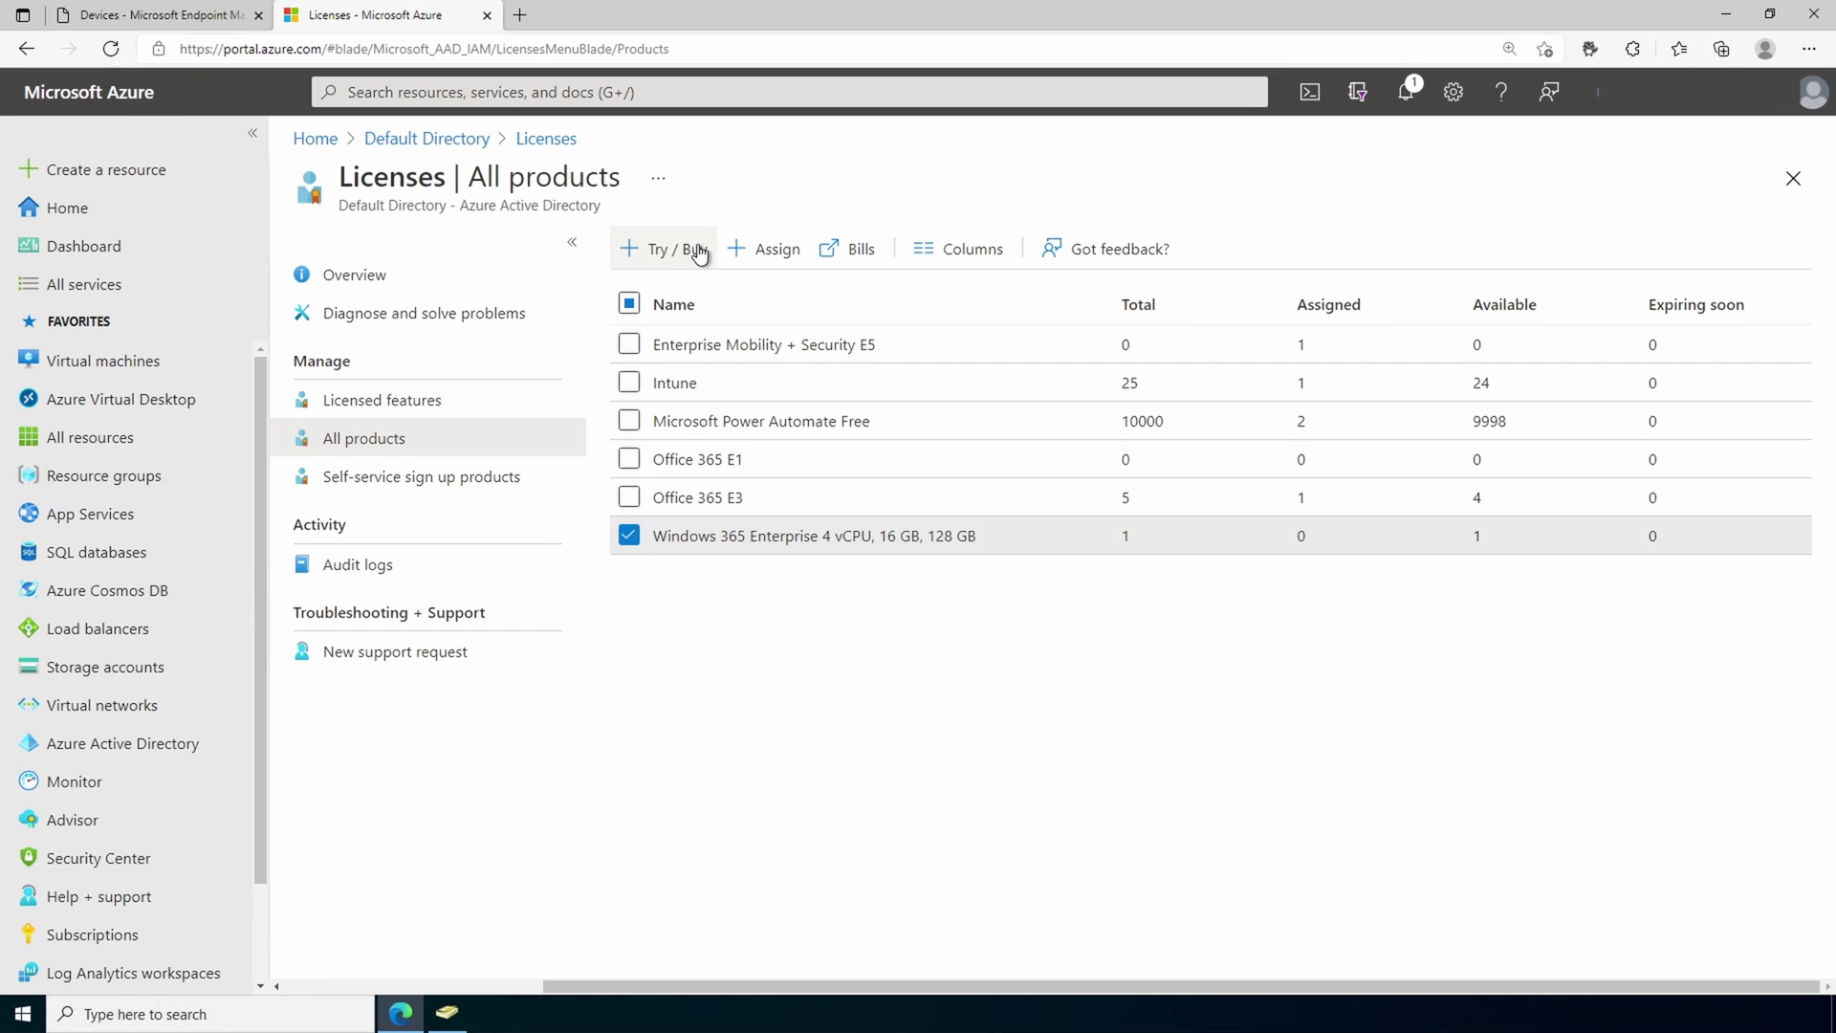
pyautogui.click(765, 247)
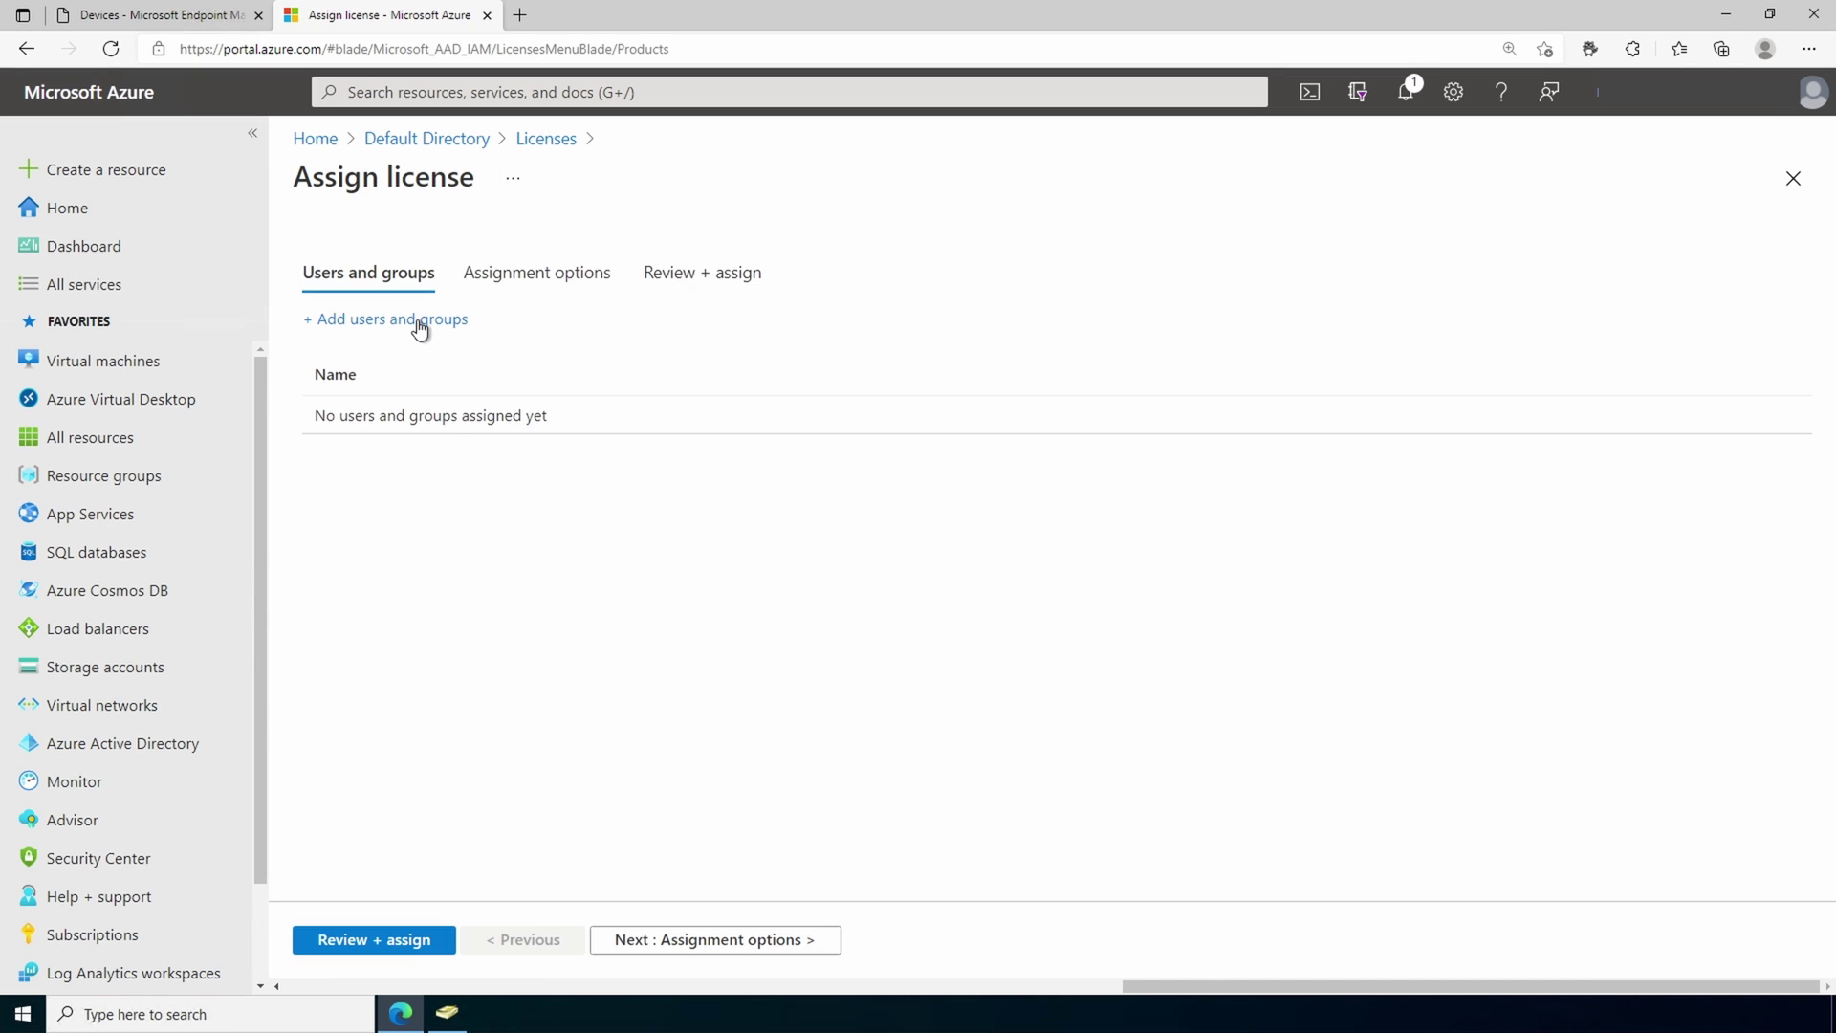
pyautogui.click(418, 321)
pyautogui.write('test1')
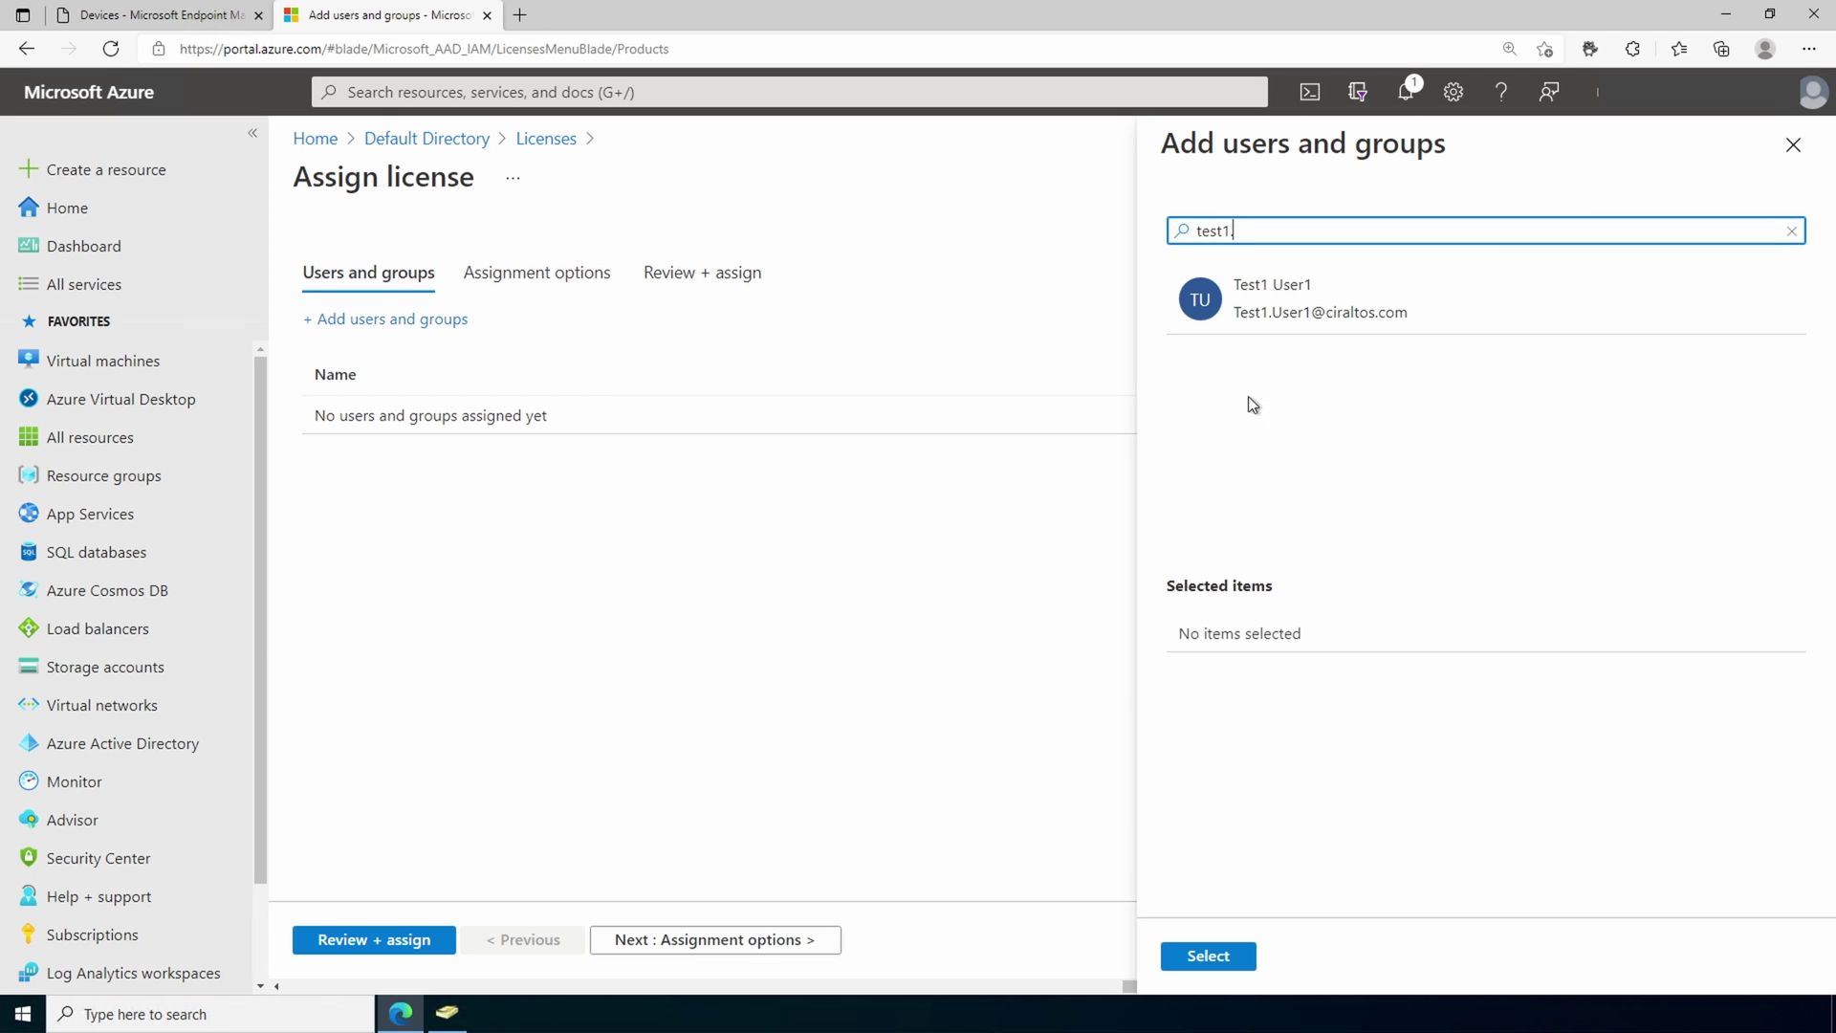
pyautogui.click(1279, 313)
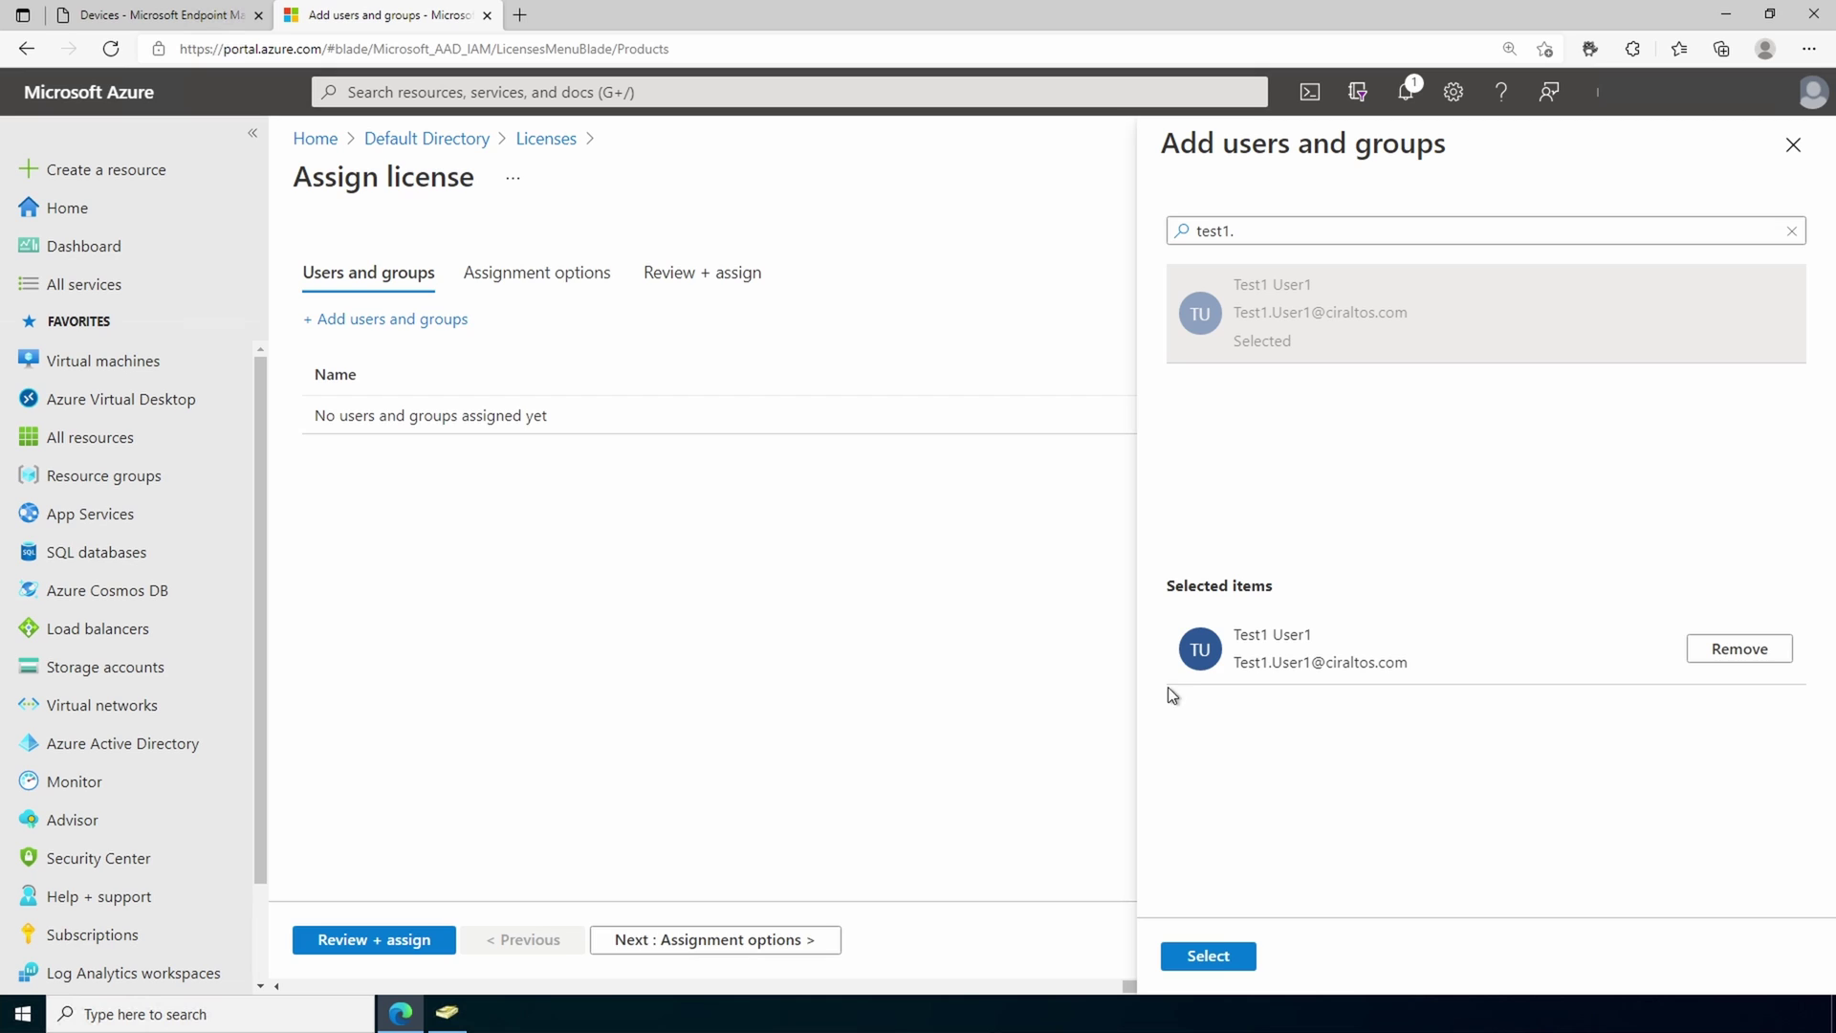
pyautogui.click(1207, 955)
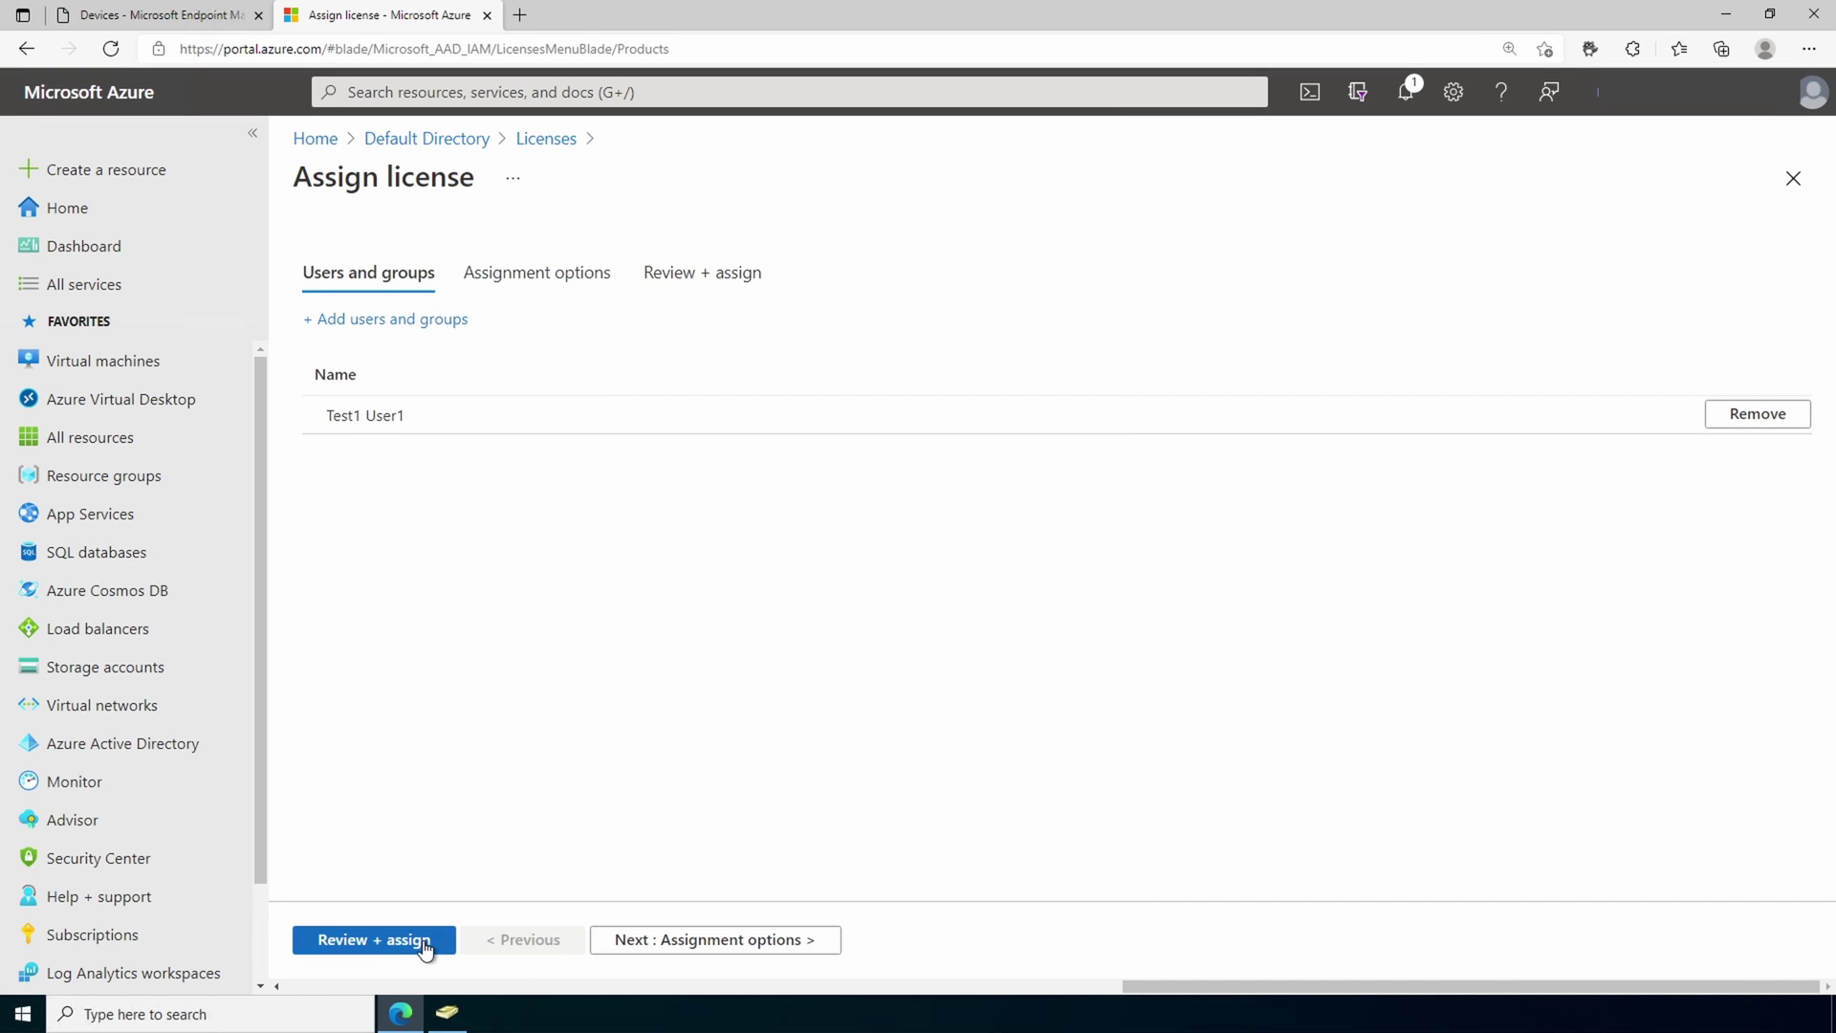
pyautogui.click(388, 947)
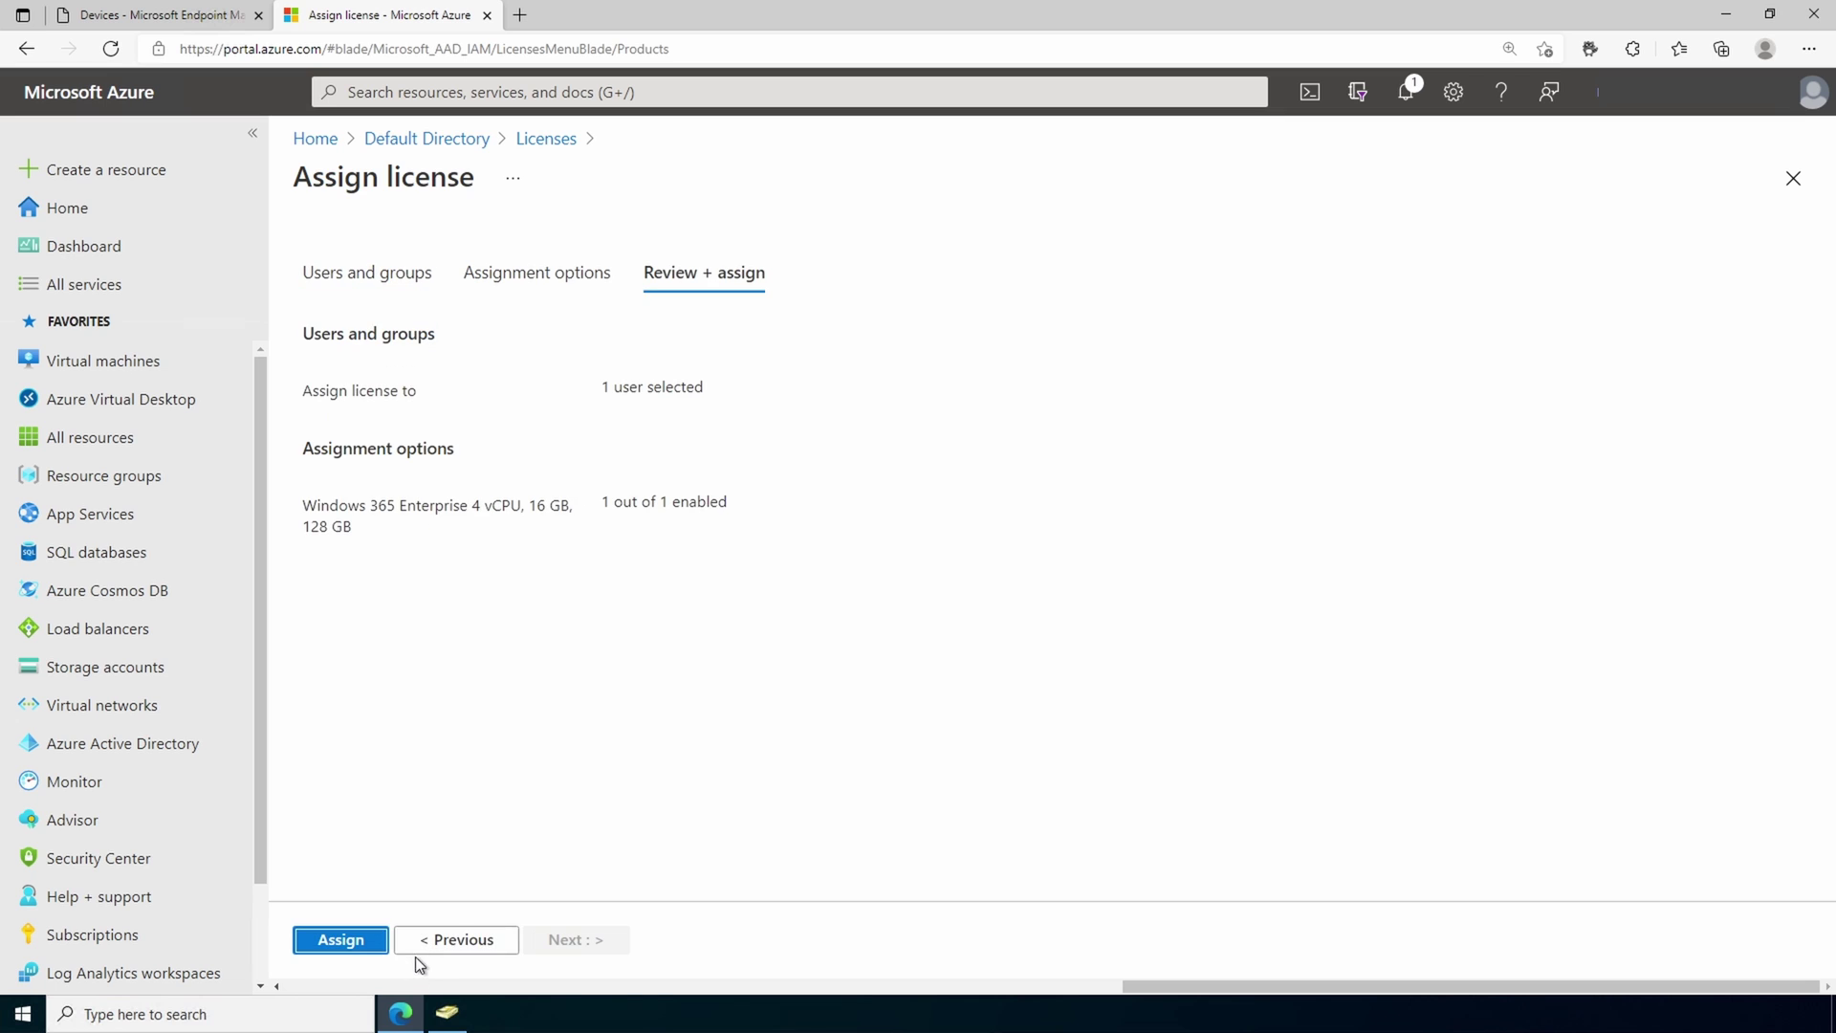
pyautogui.click(358, 949)
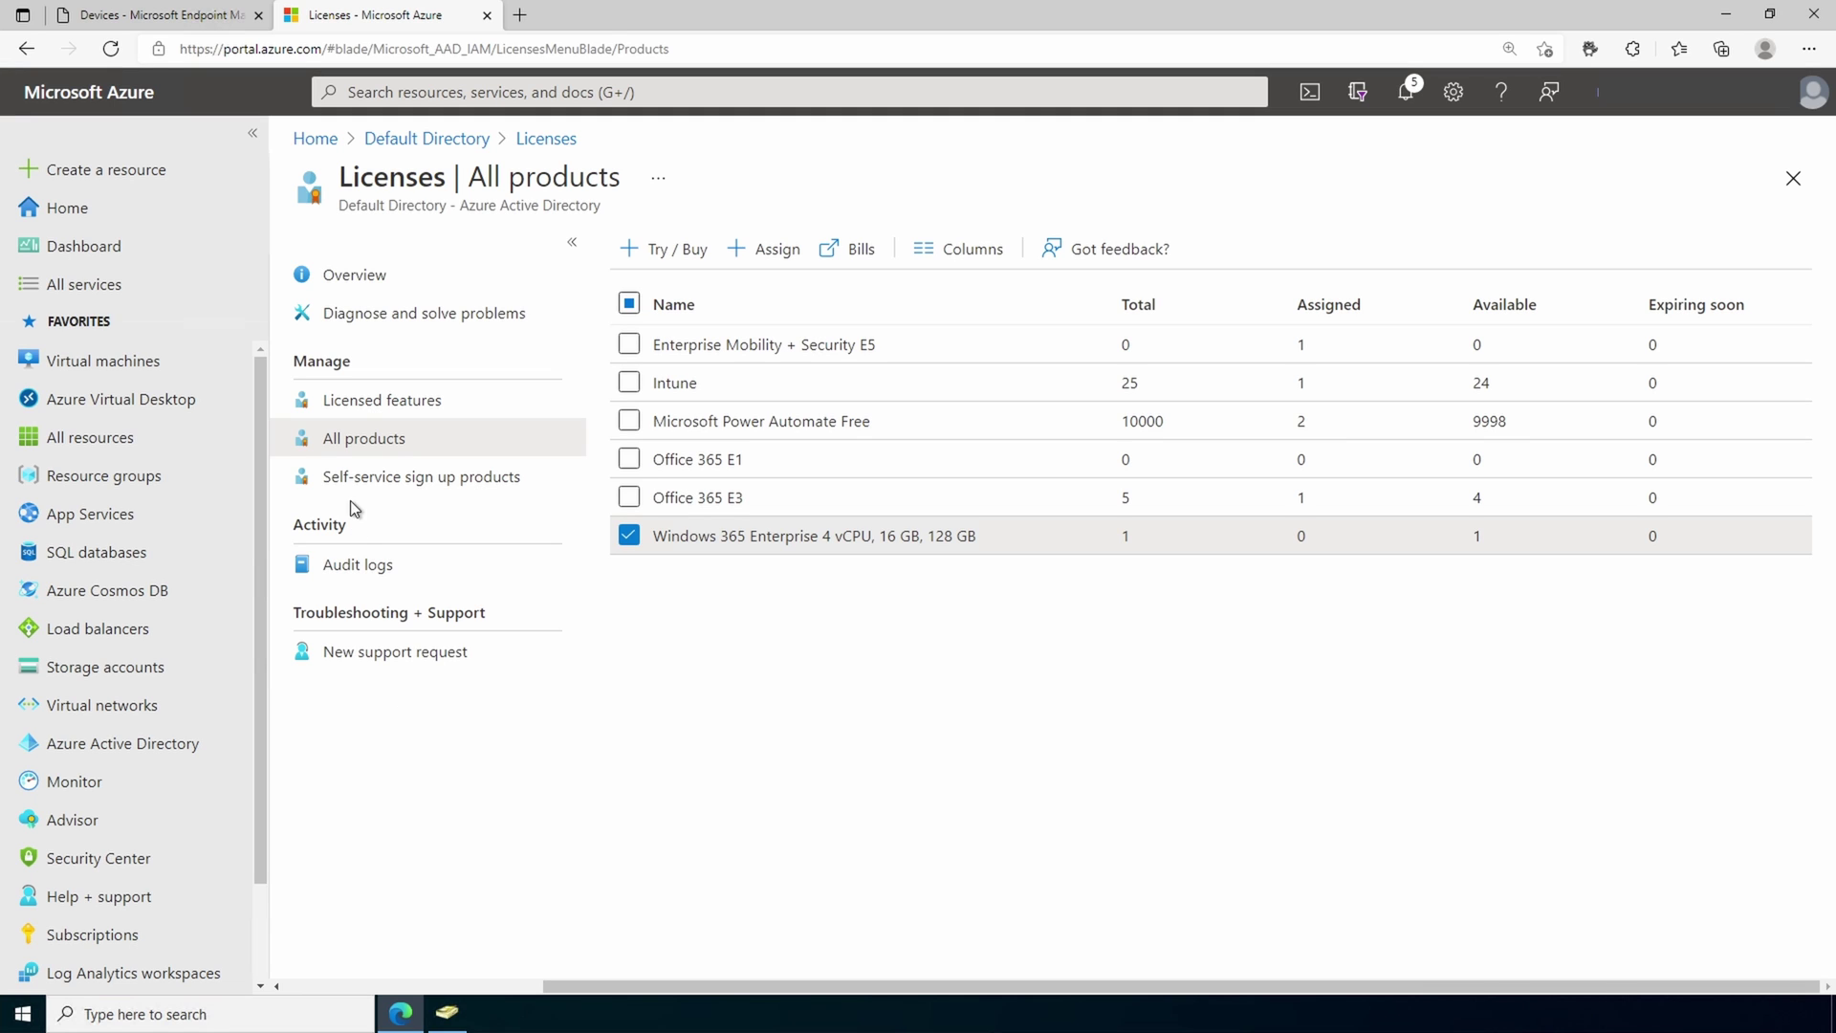
# Return to Endpoint Manager to see the test user's cloud PC listed as Provisioned.
pyautogui.click(173, 17)
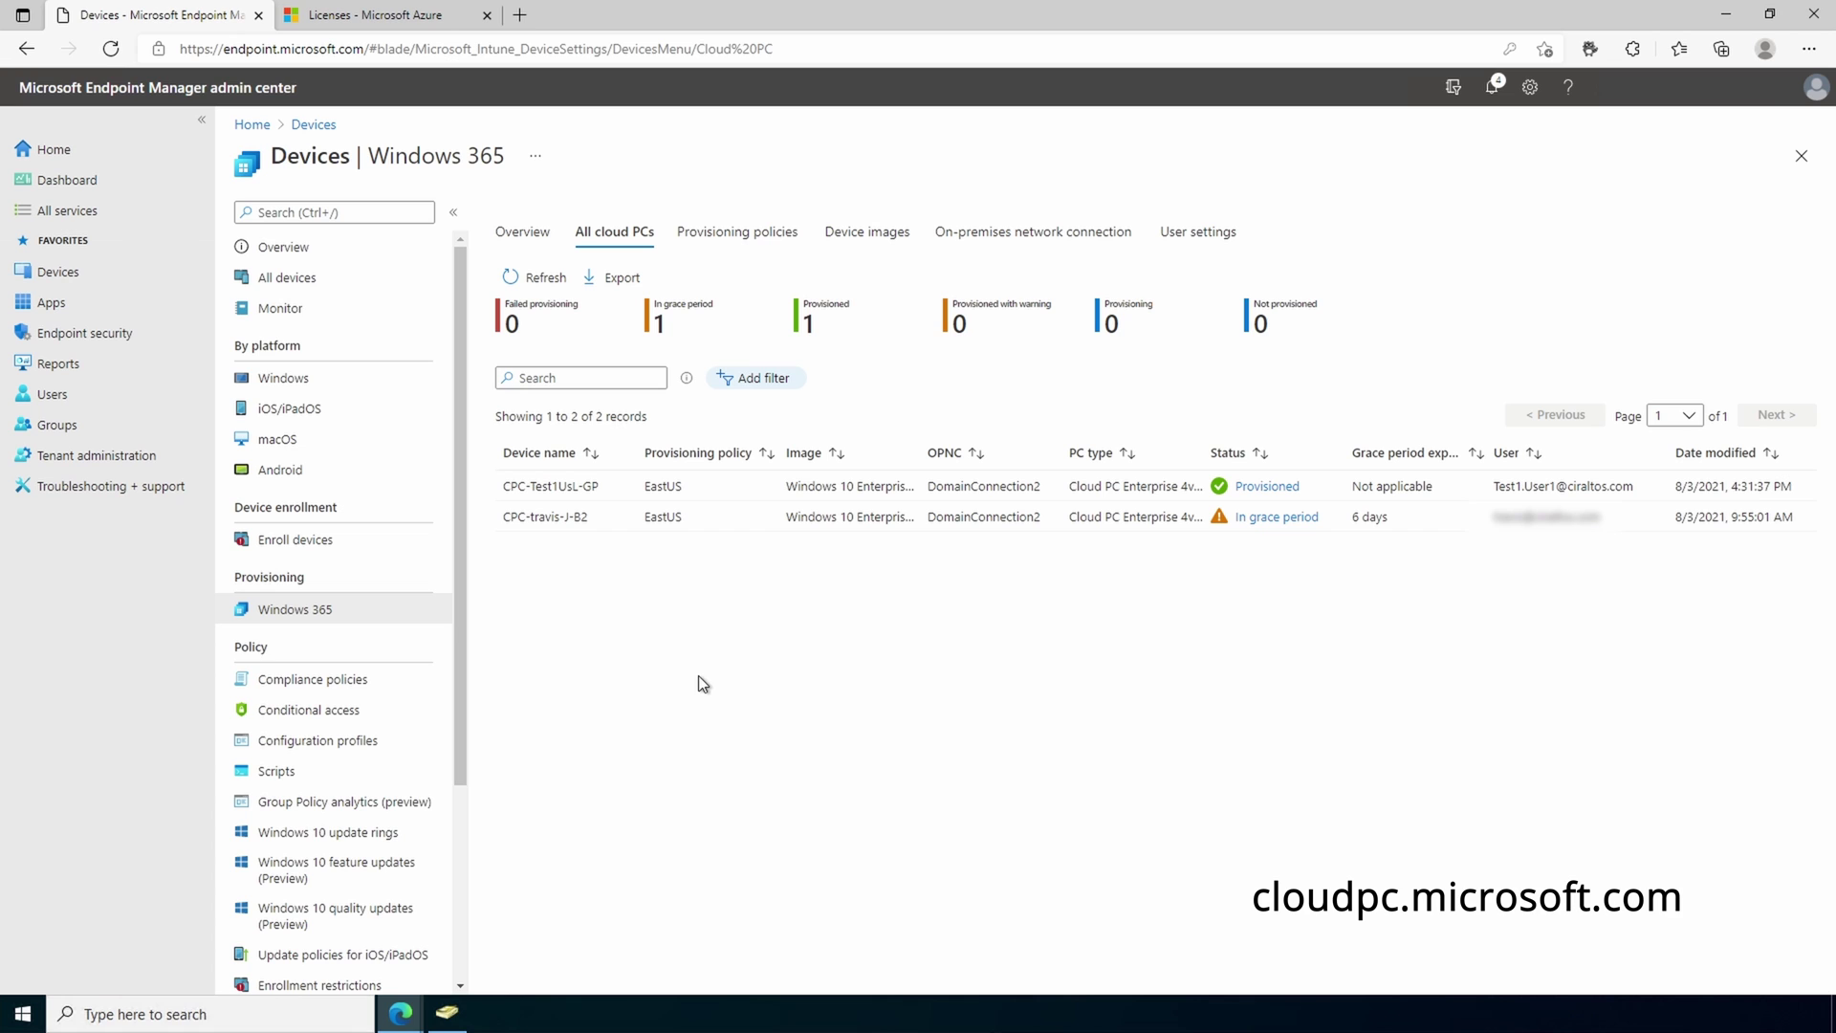
# Go to cloudpc.microsoft.com in a new InPrivate window.
pyautogui.hotkey('ctrl', 'shift', 'n')
pyautogui.write('clou')
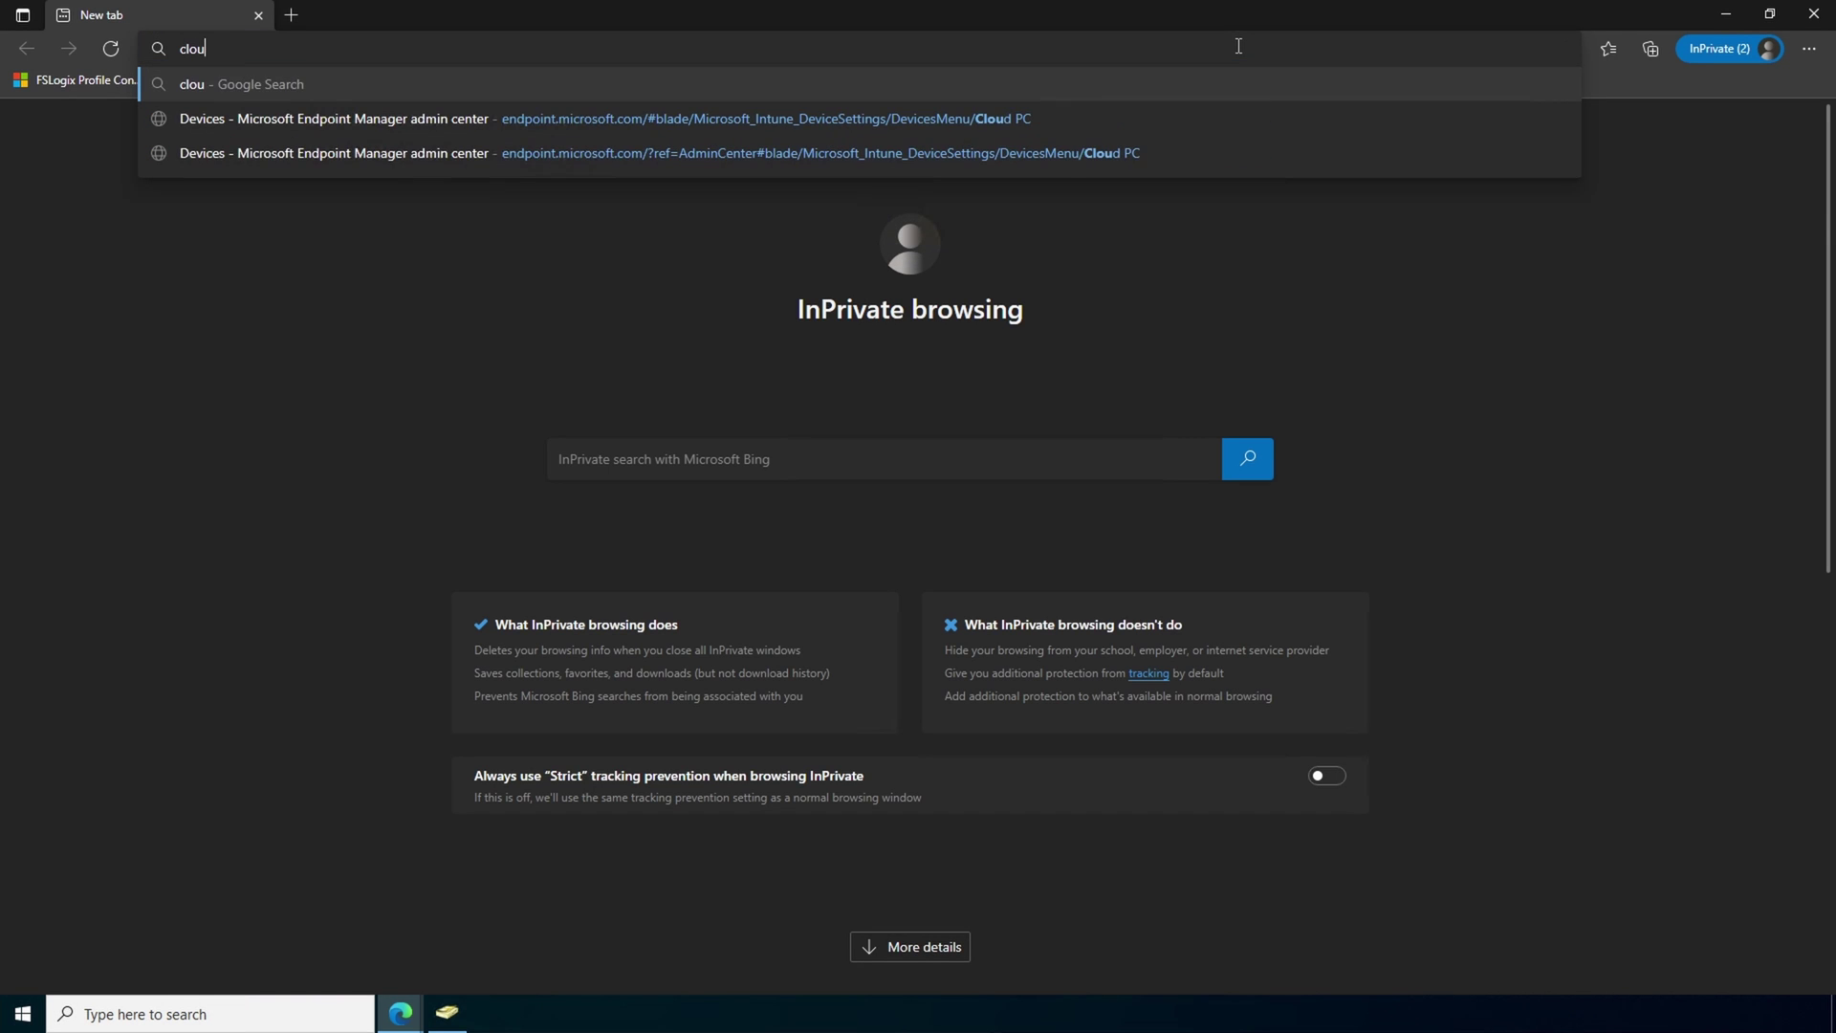
pyautogui.write('dp')
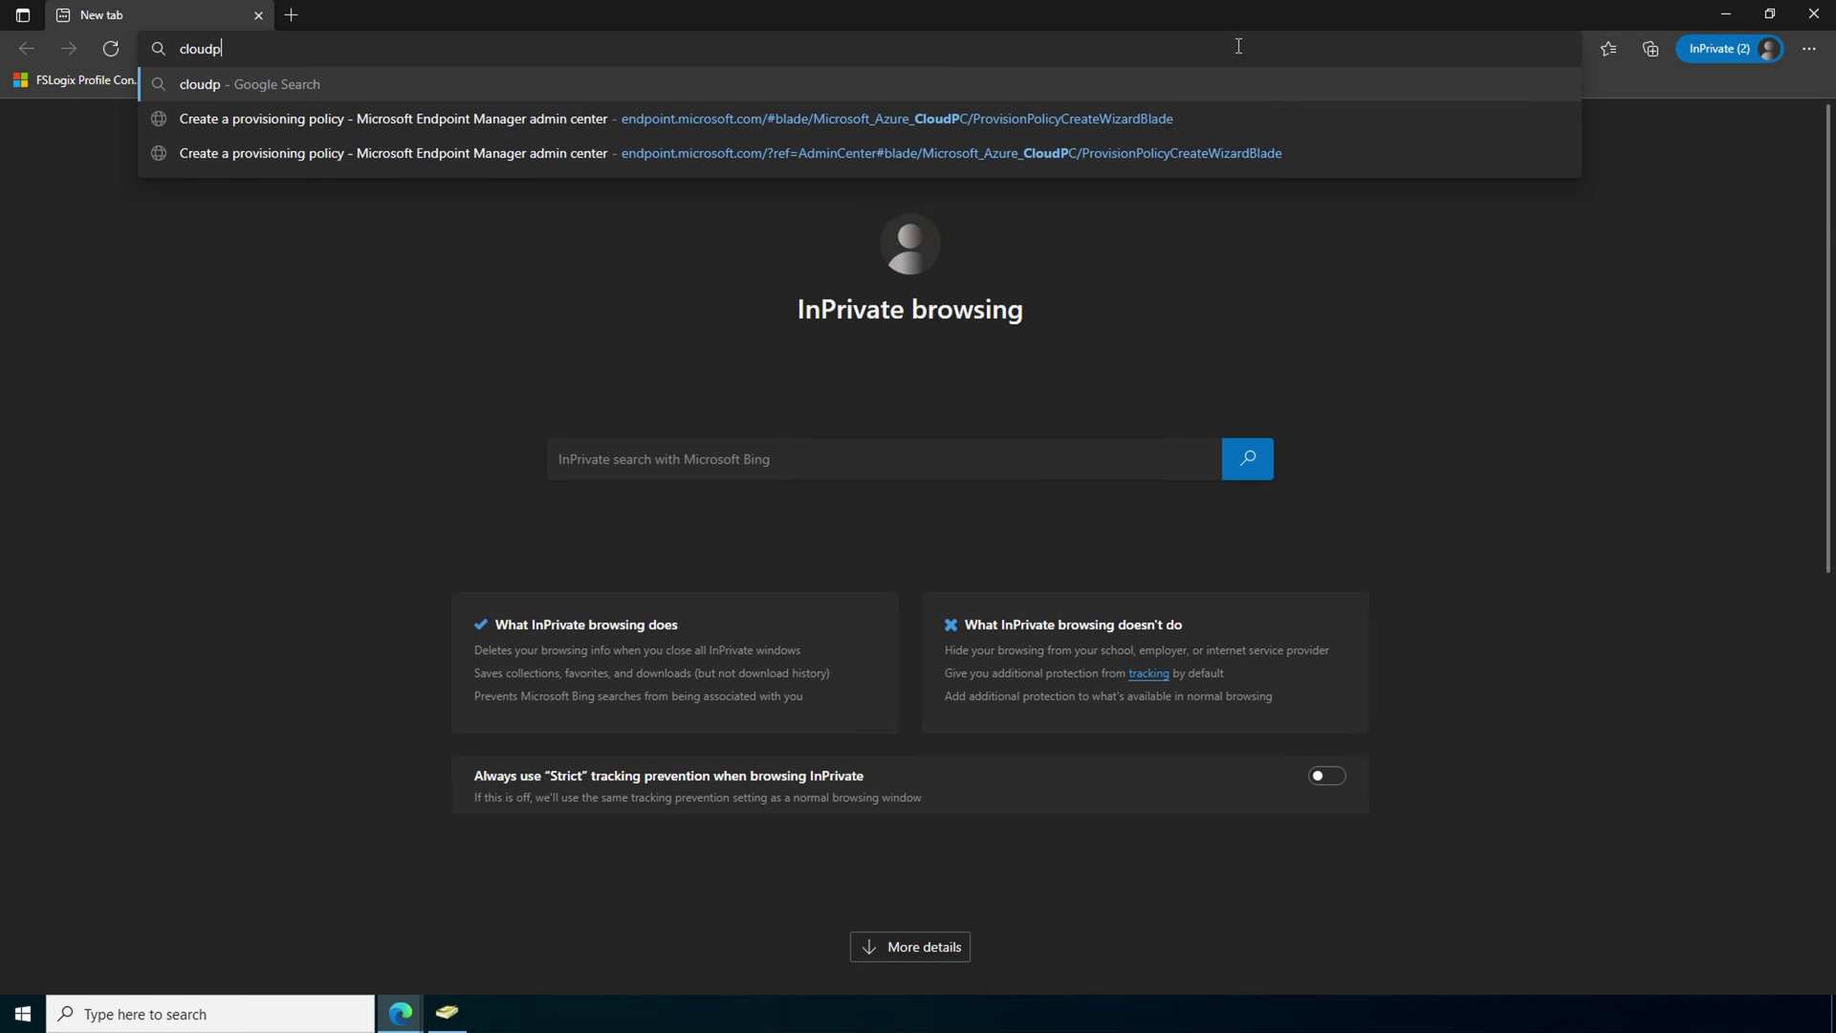
pyautogui.write('c.microsof')
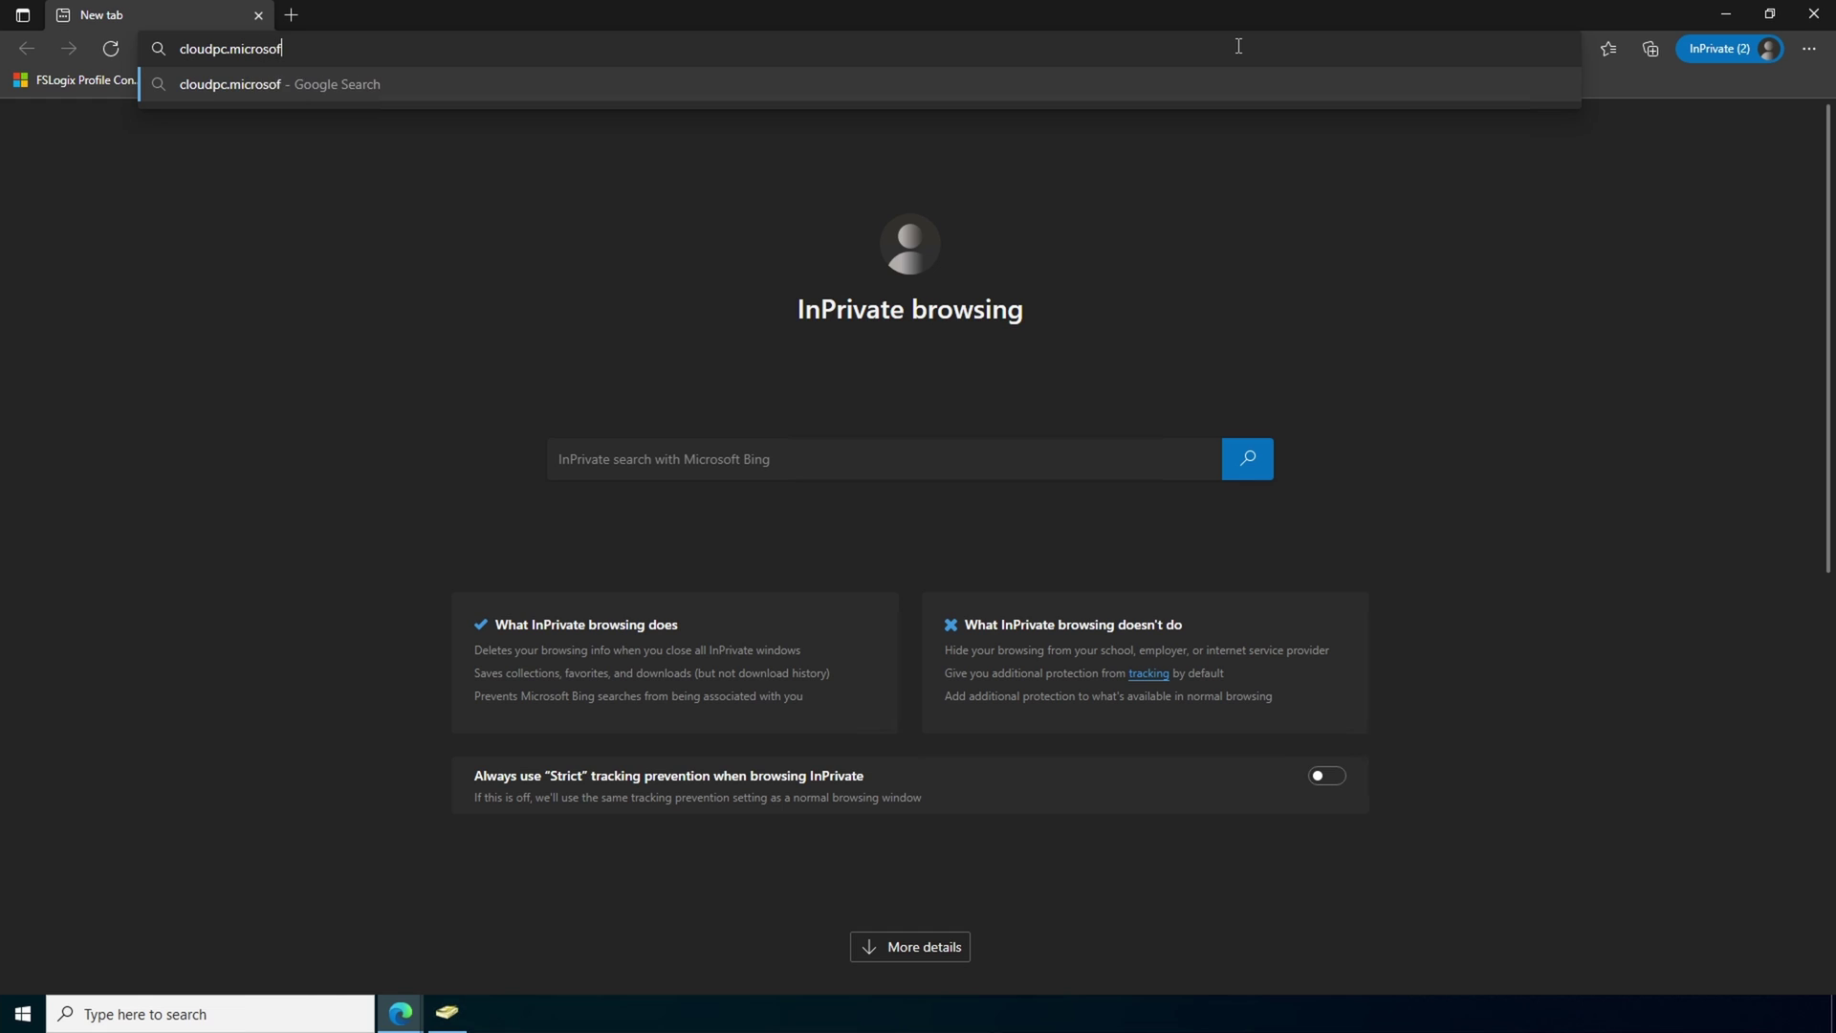
pyautogui.write('t.com')
pyautogui.press('Return')
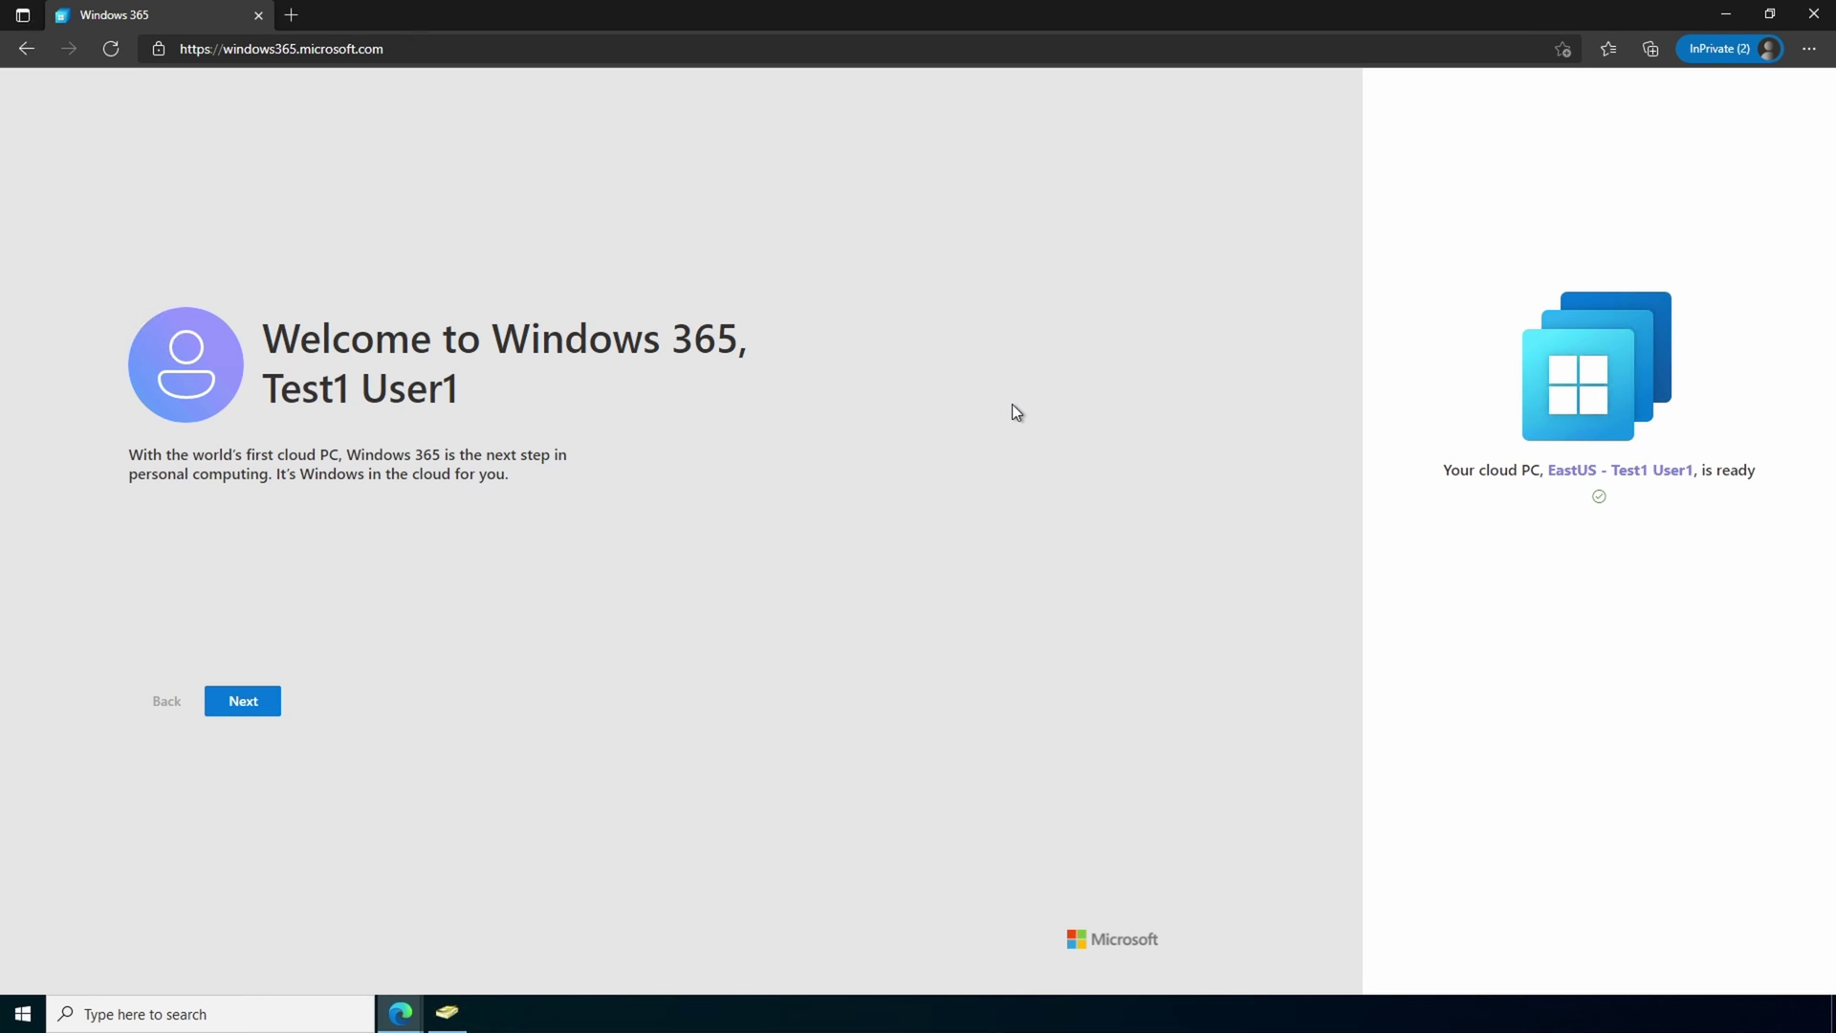
# Step through the introduction pages to the Windows 365 home page.
pyautogui.click(262, 720)
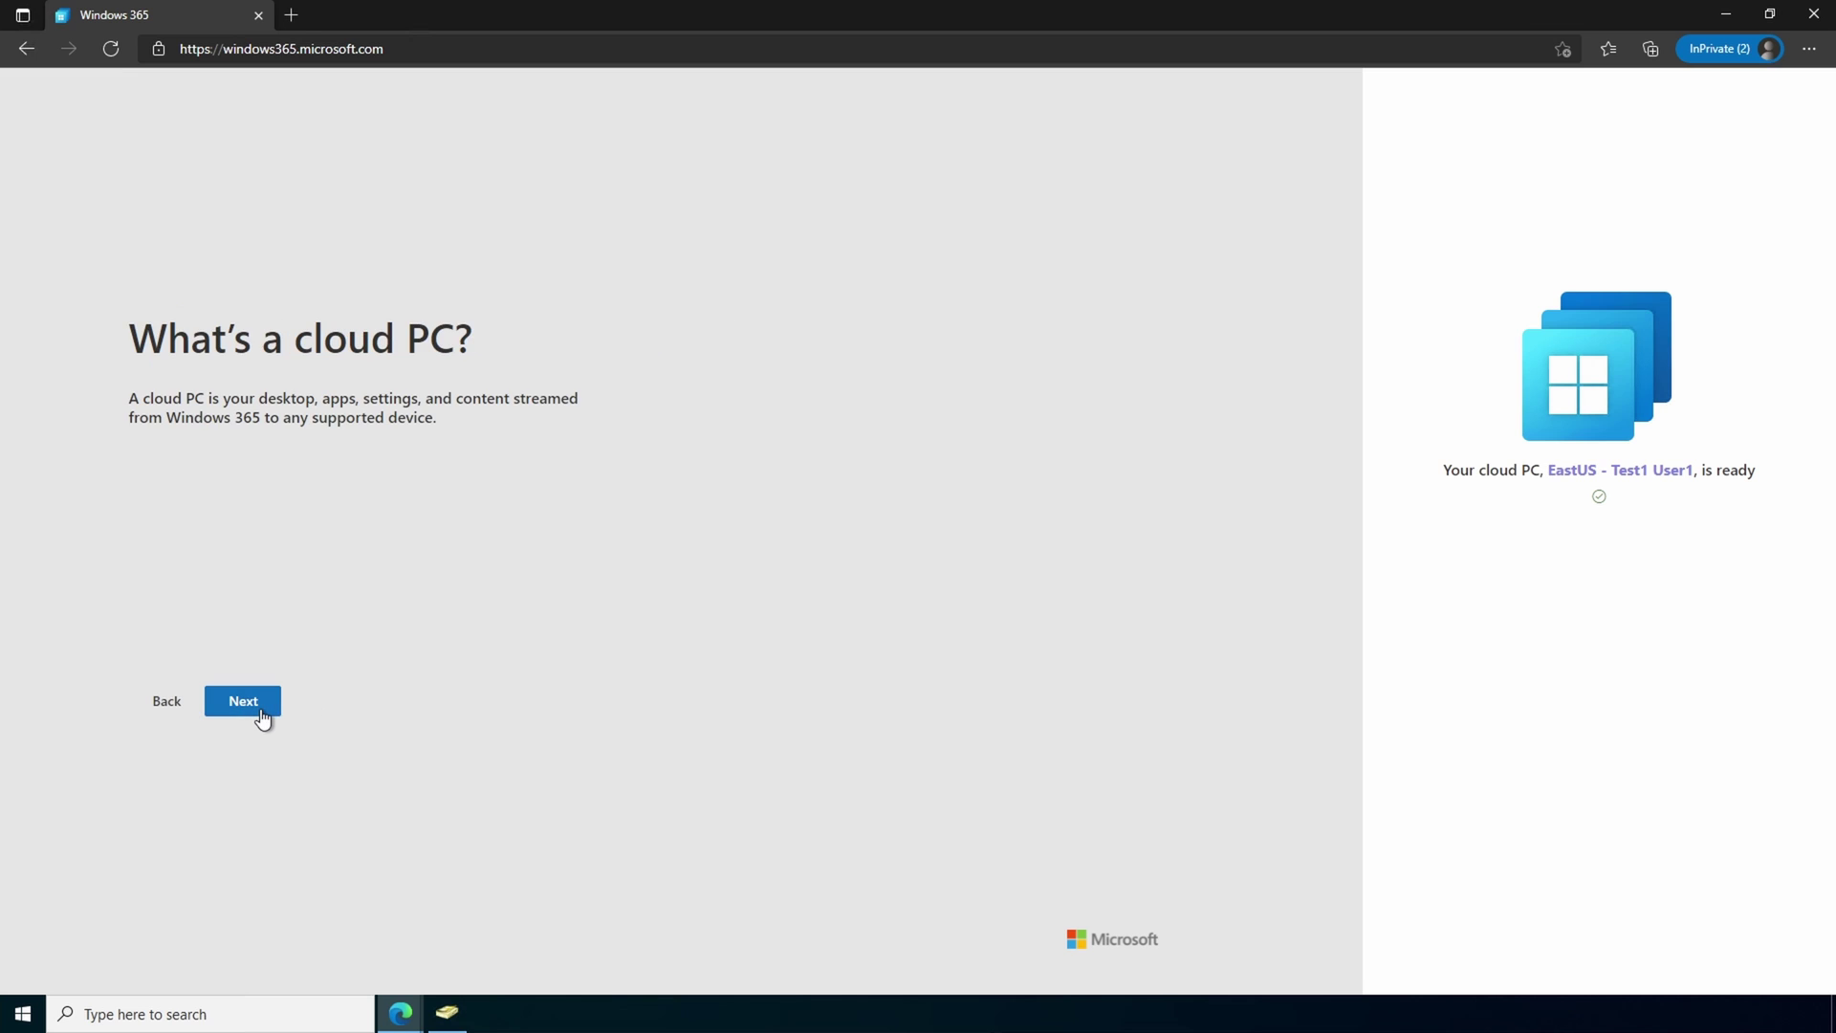
pyautogui.click(262, 709)
pyautogui.click(262, 708)
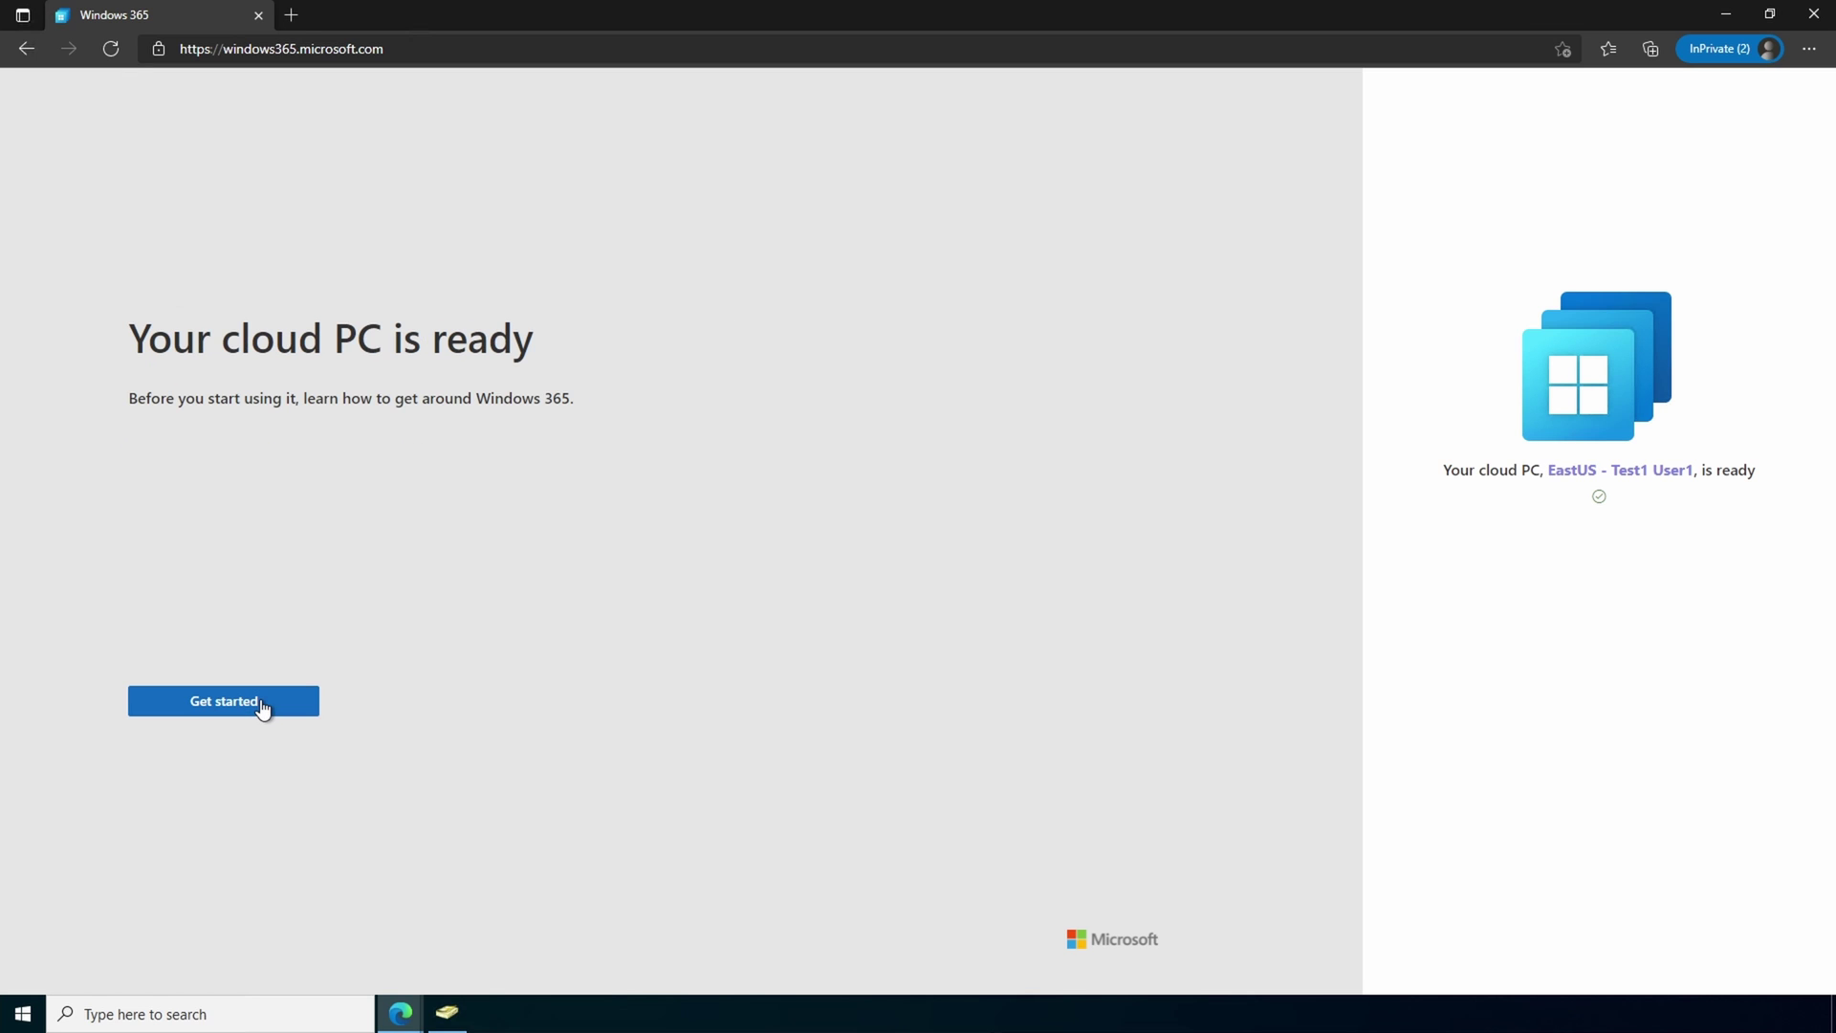
pyautogui.click(262, 707)
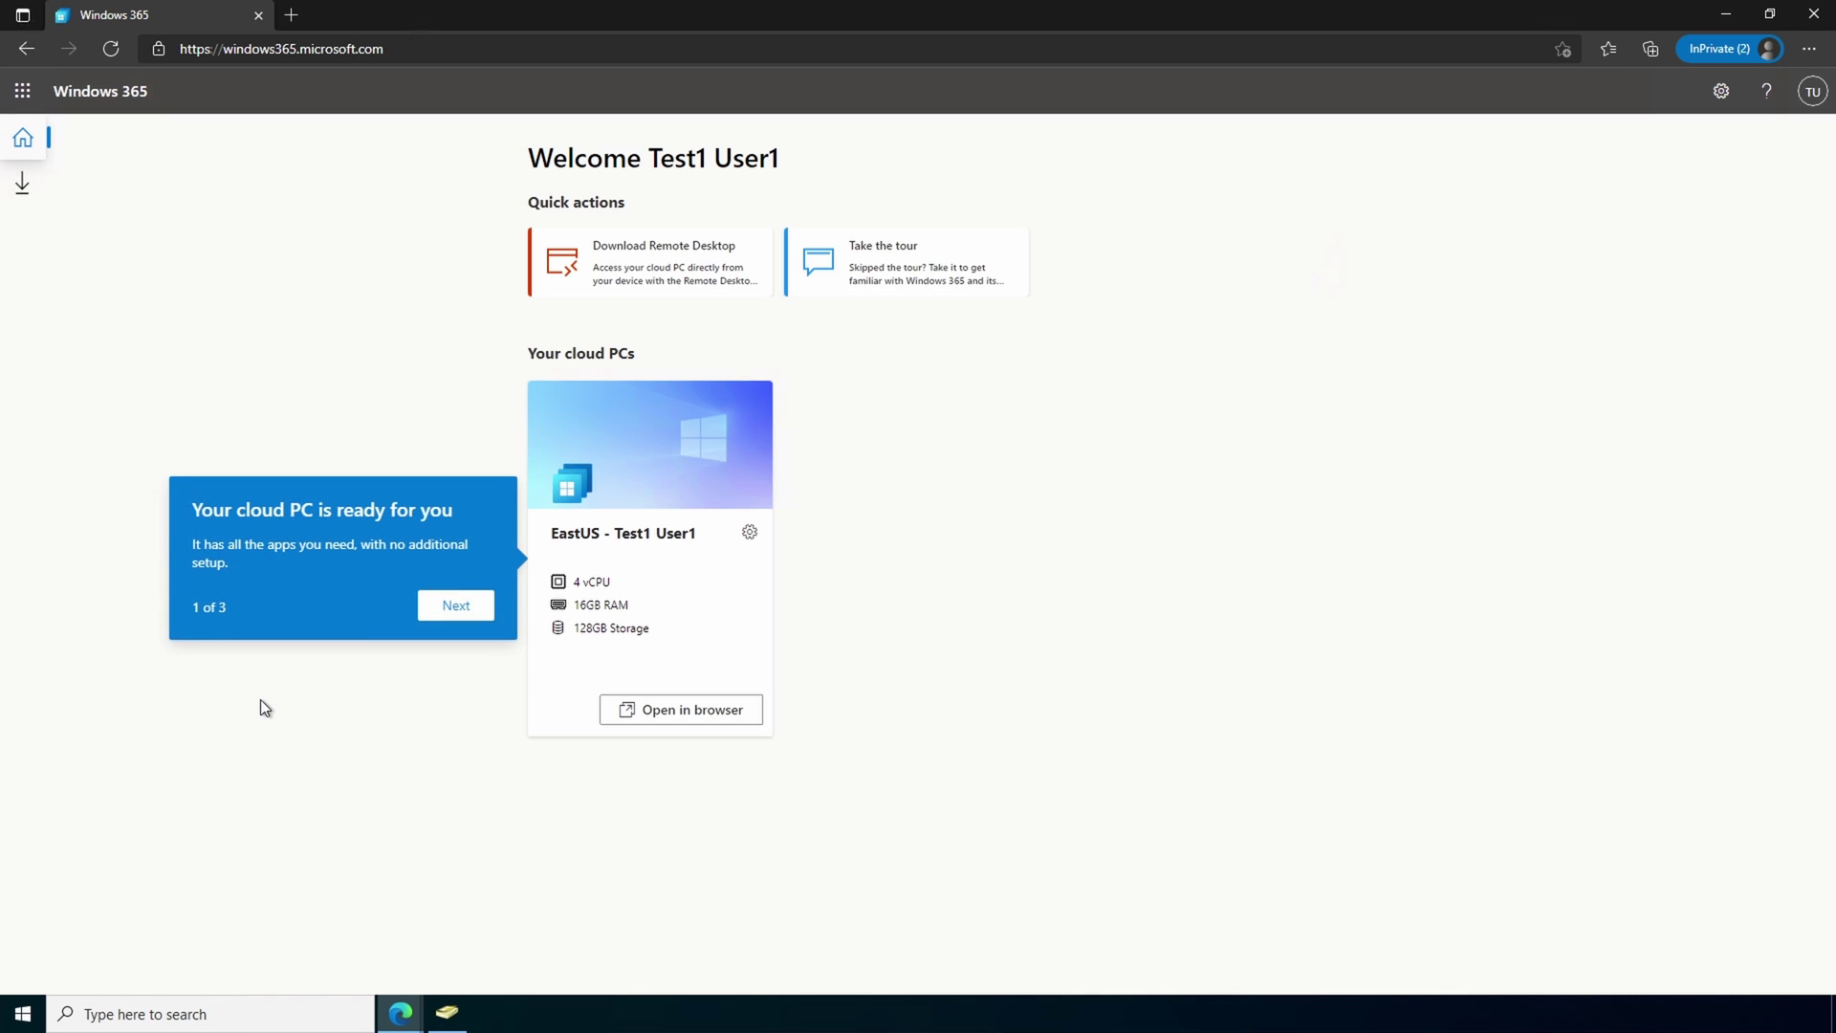
# Finish the three-tip tour, then glance at the cloud PC's management options.
pyautogui.click(430, 610)
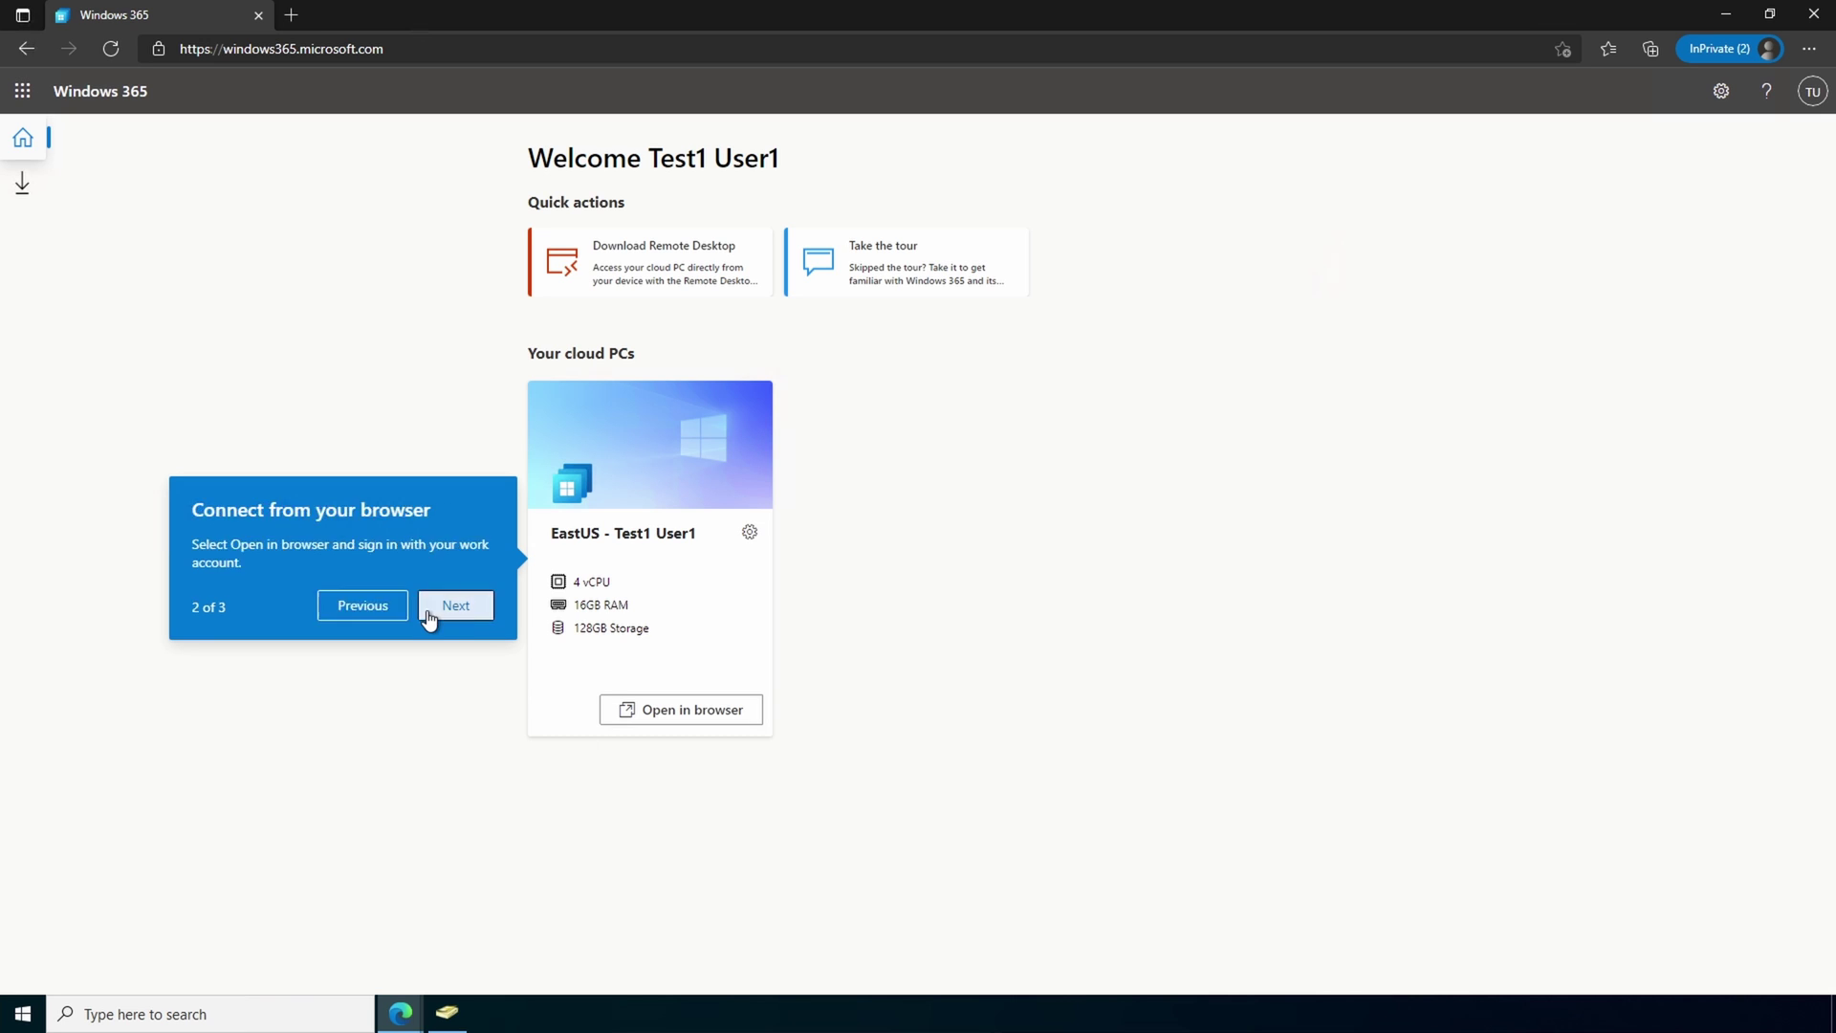
pyautogui.click(551, 770)
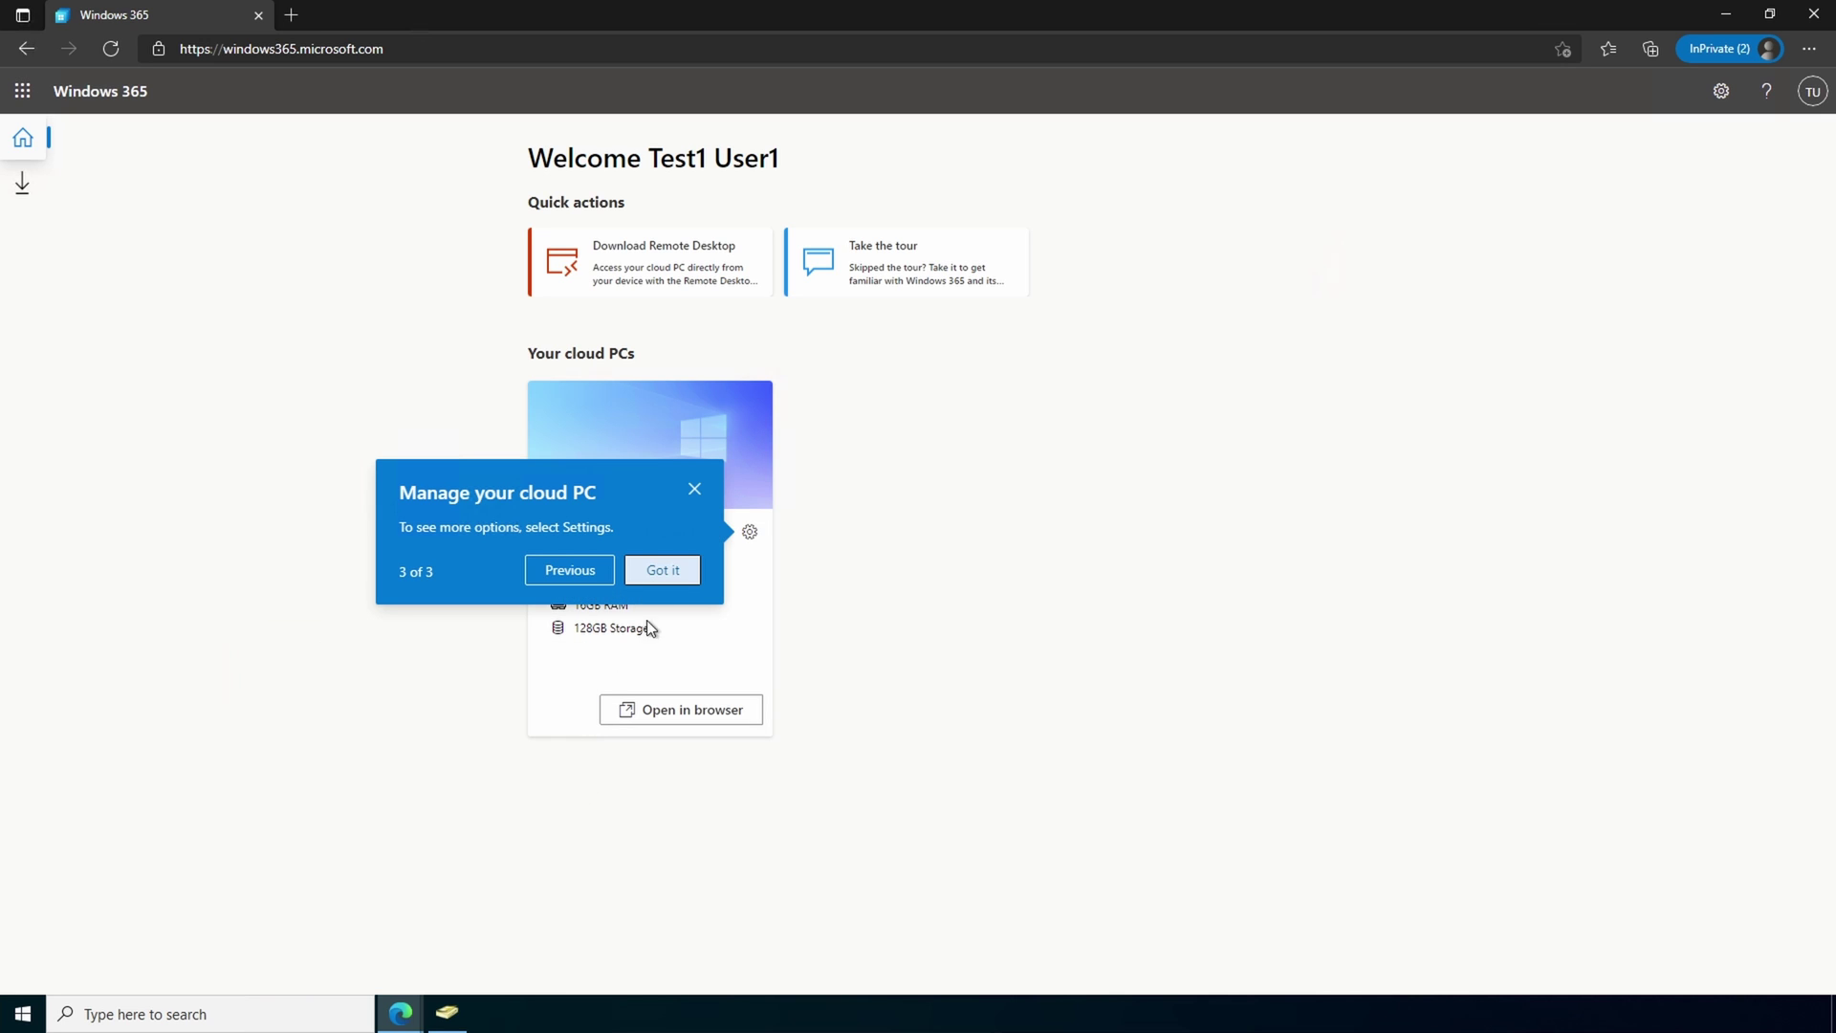
pyautogui.click(653, 574)
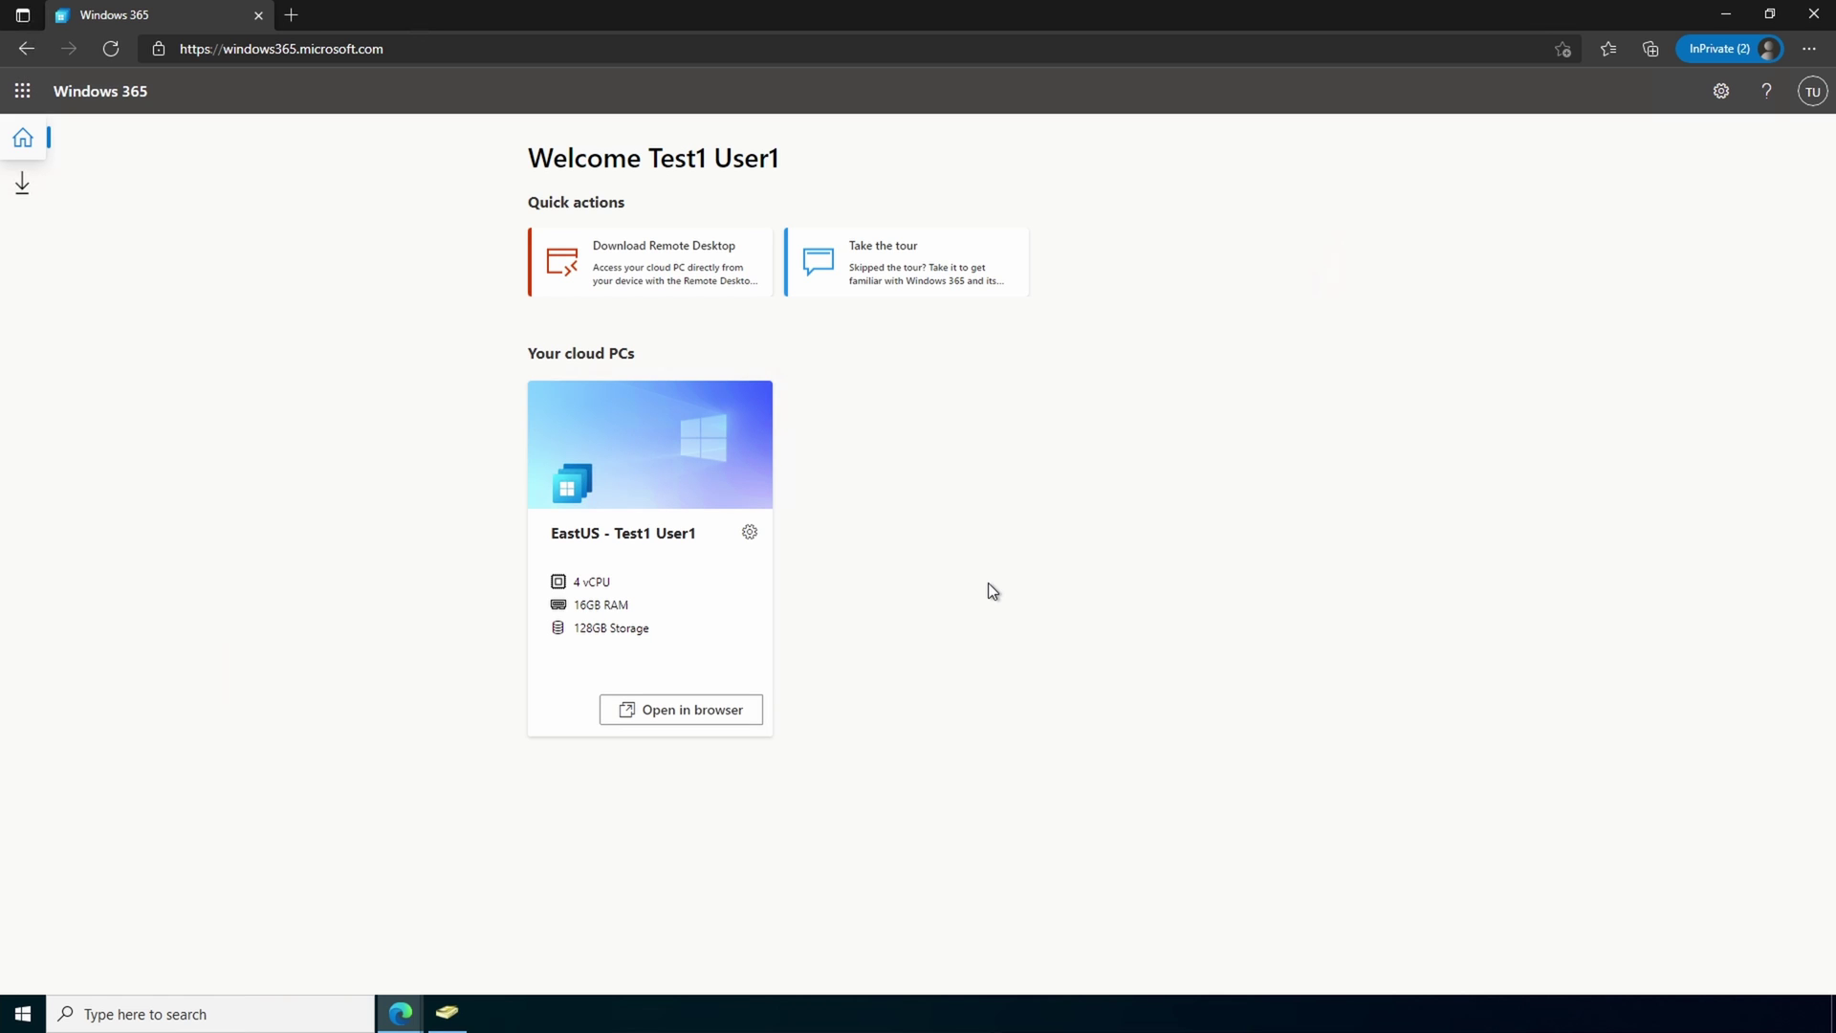
pyautogui.click(747, 537)
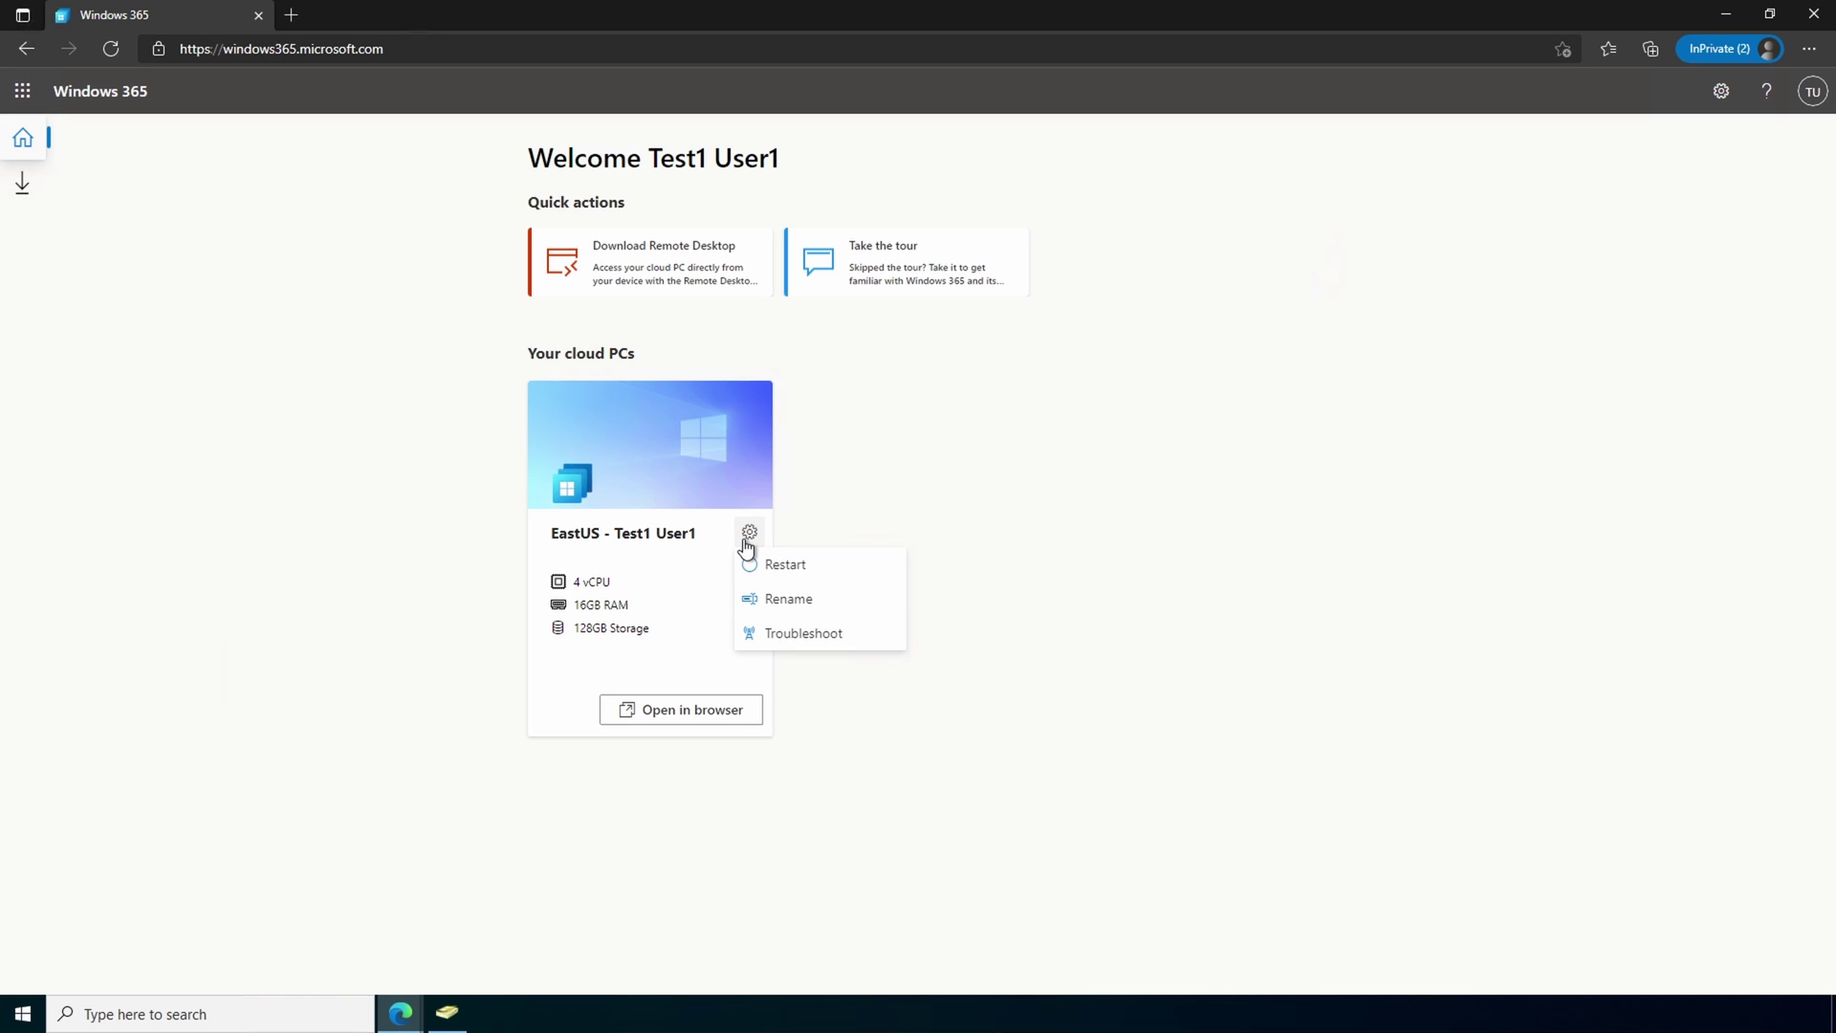
pyautogui.click(825, 566)
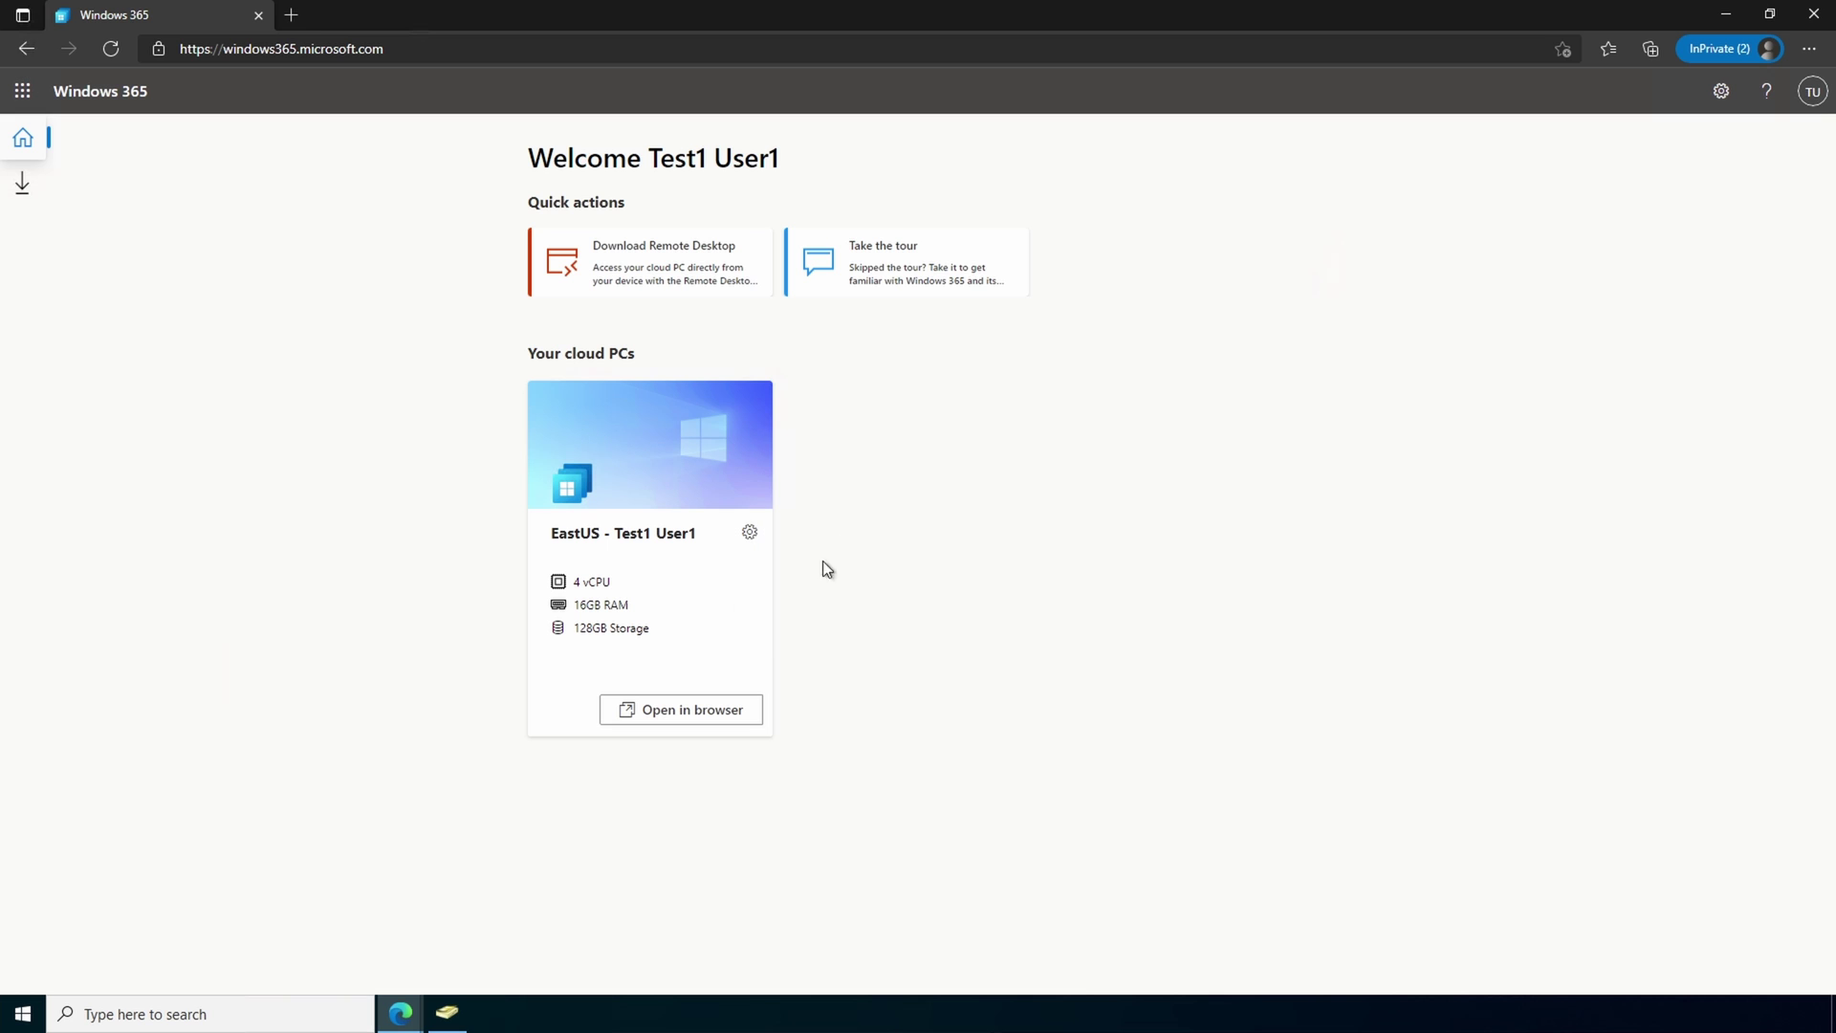
# Open the cloud PC in the browser and sign in again with the account password.
pyautogui.click(687, 709)
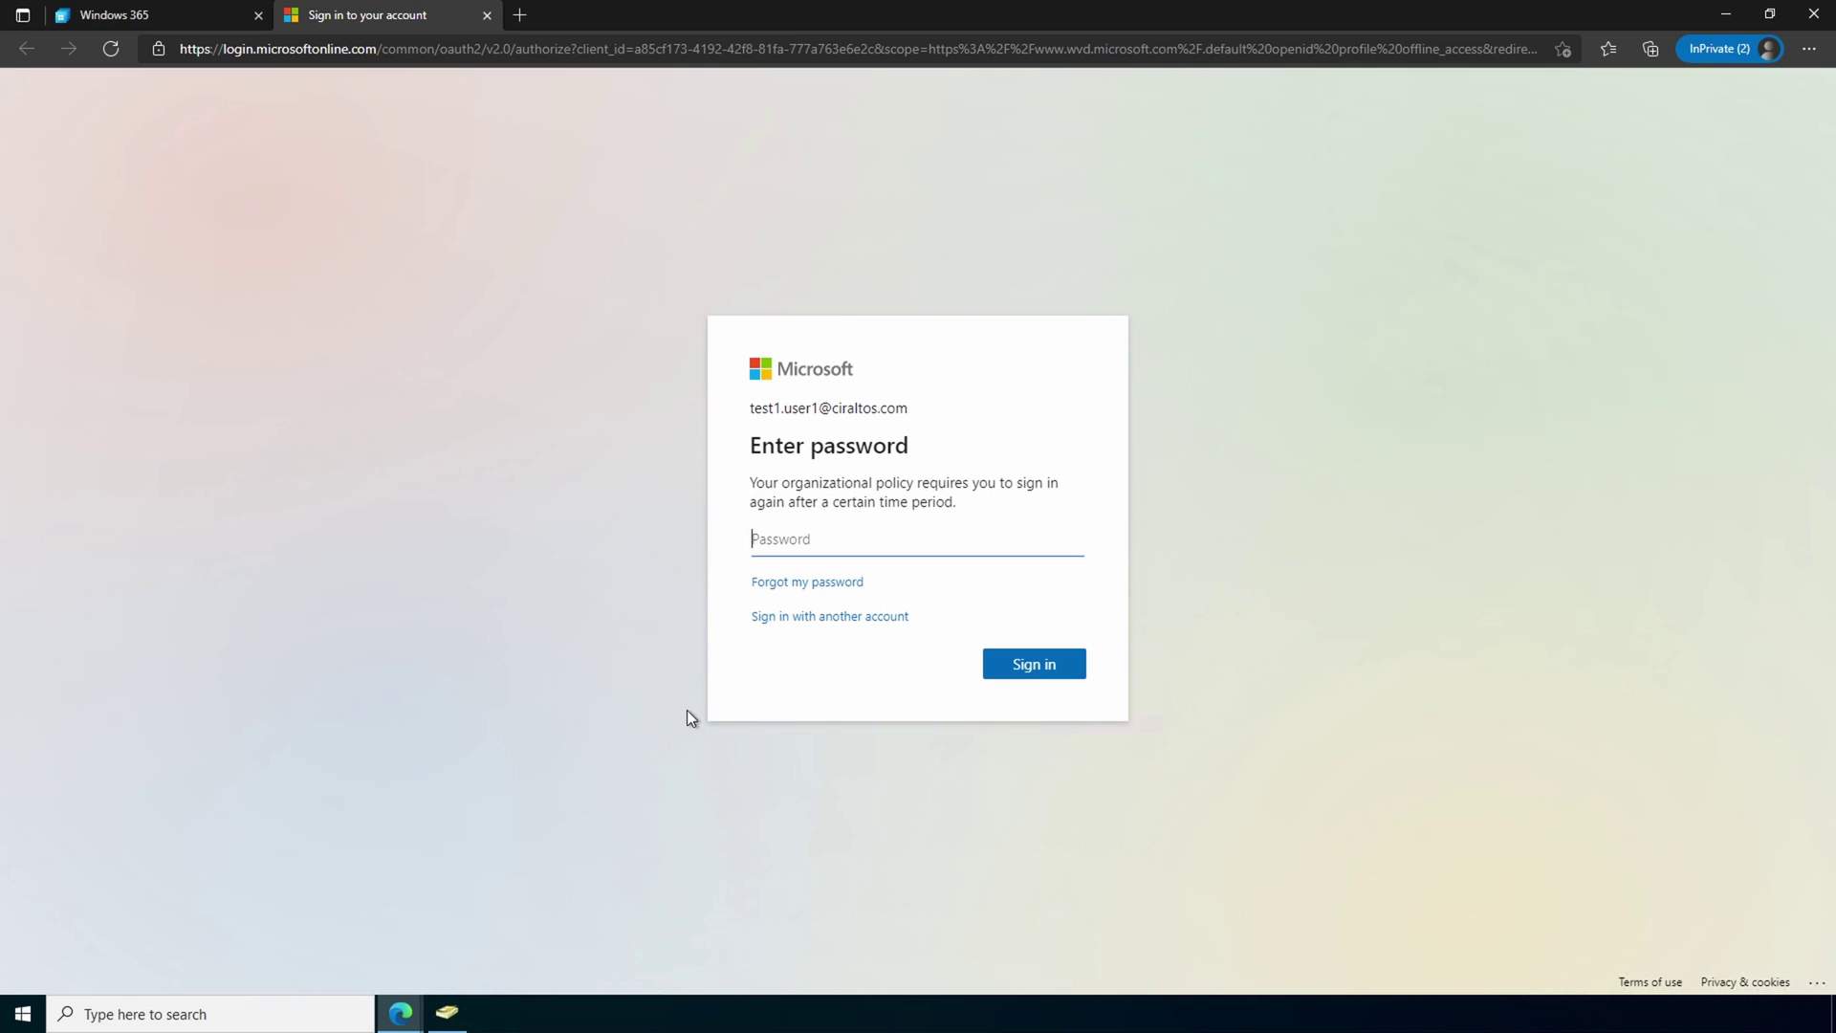
pyautogui.write('********')
pyautogui.press('Return')
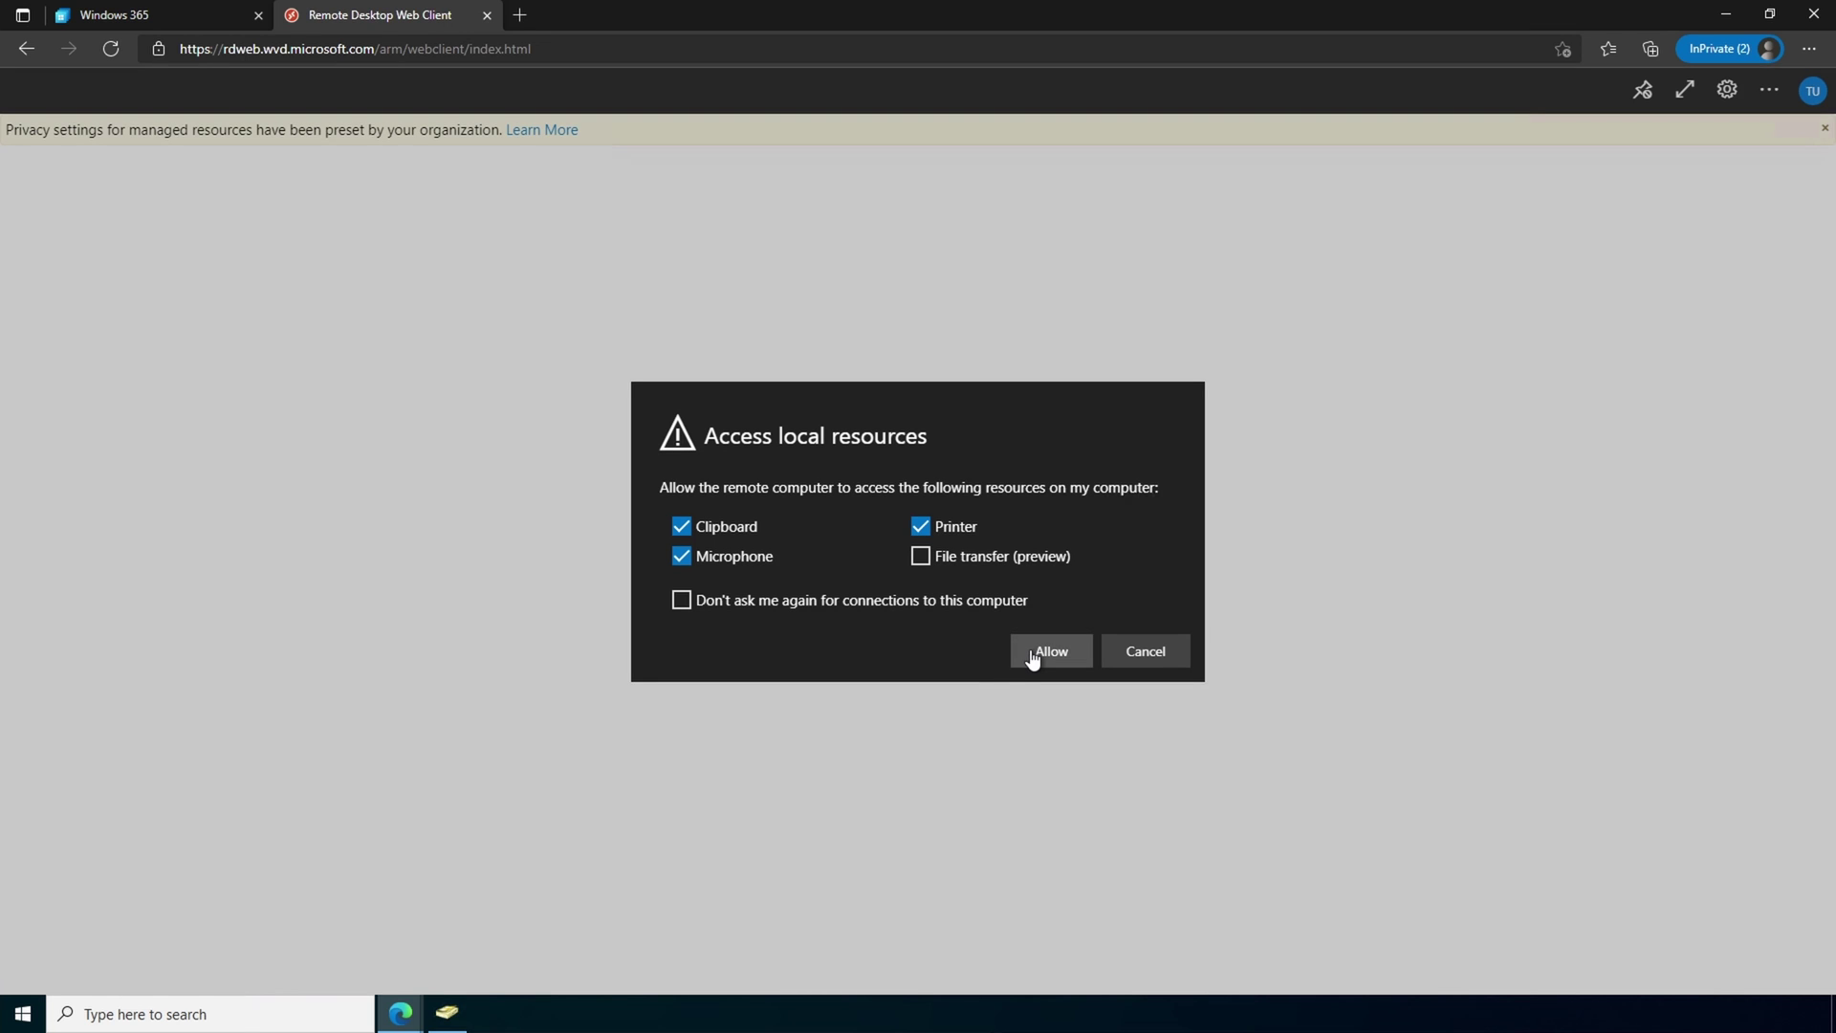
# Allow the cloud PC access to local clipboard, microphone and printer resources.
pyautogui.click(1033, 654)
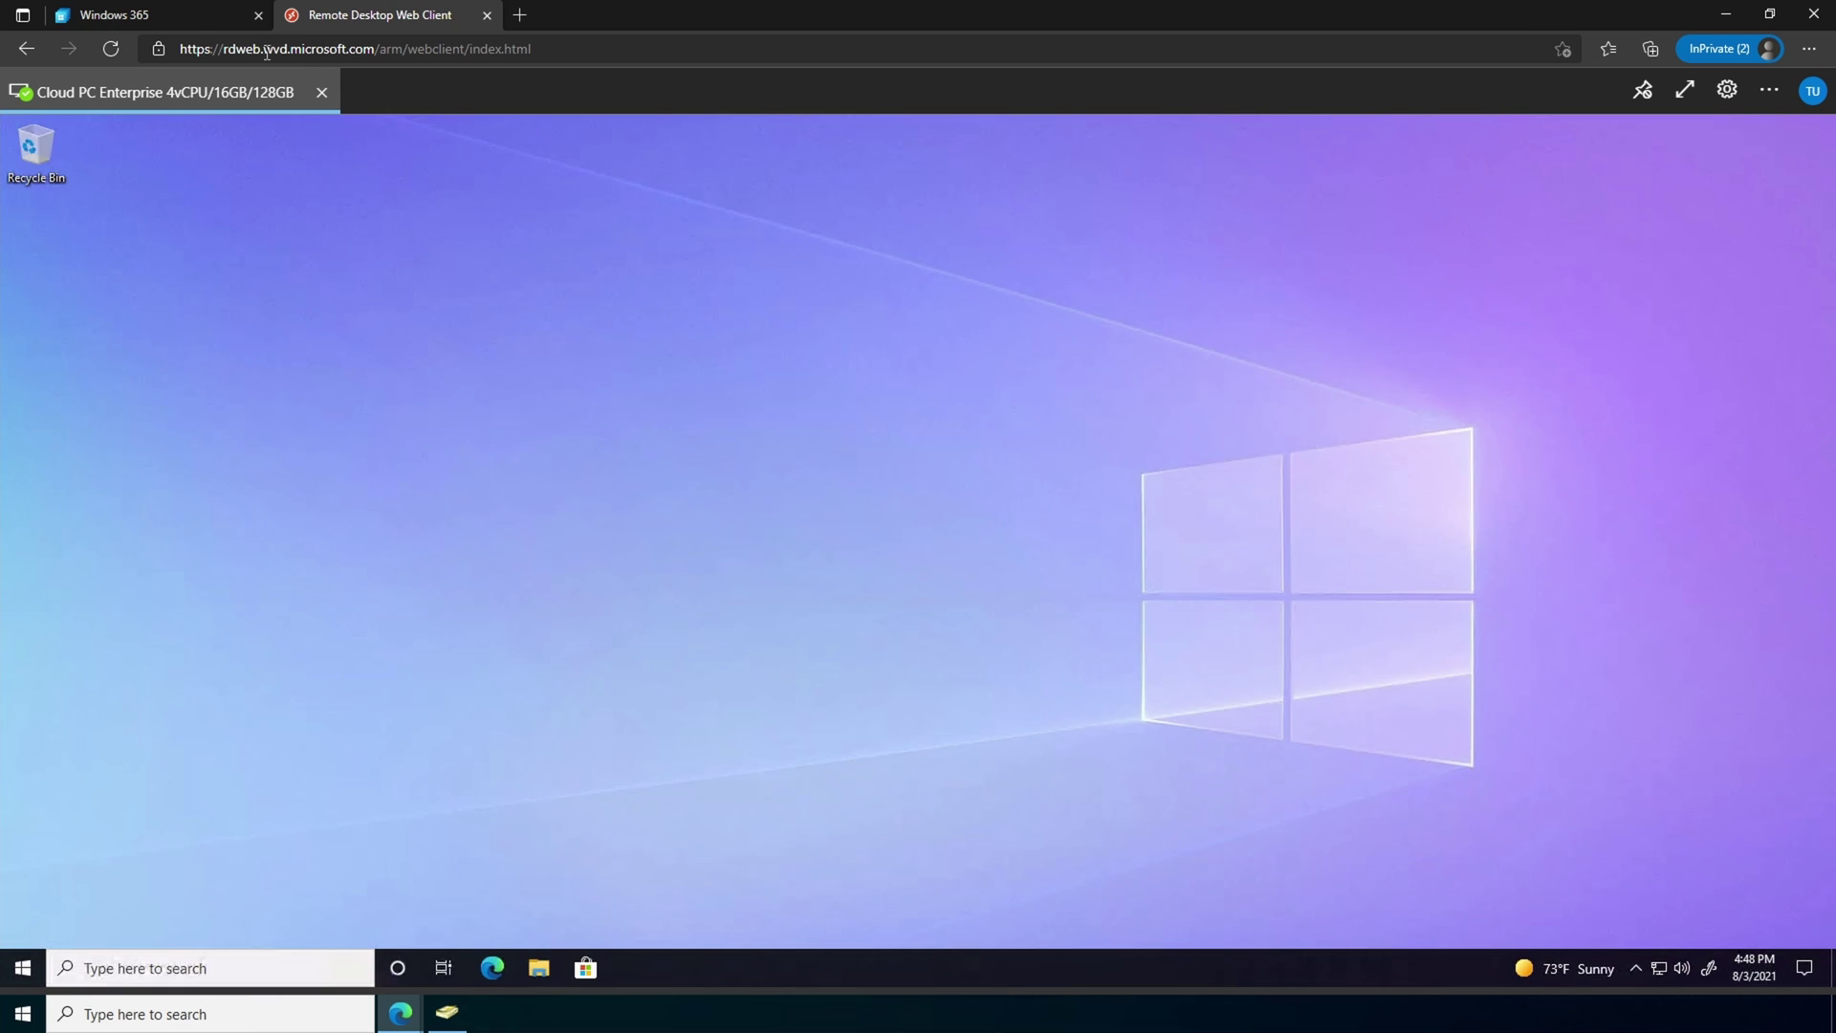
# Return to the Windows 365 tab and show the Remote Desktop app downloads.
pyautogui.click(175, 19)
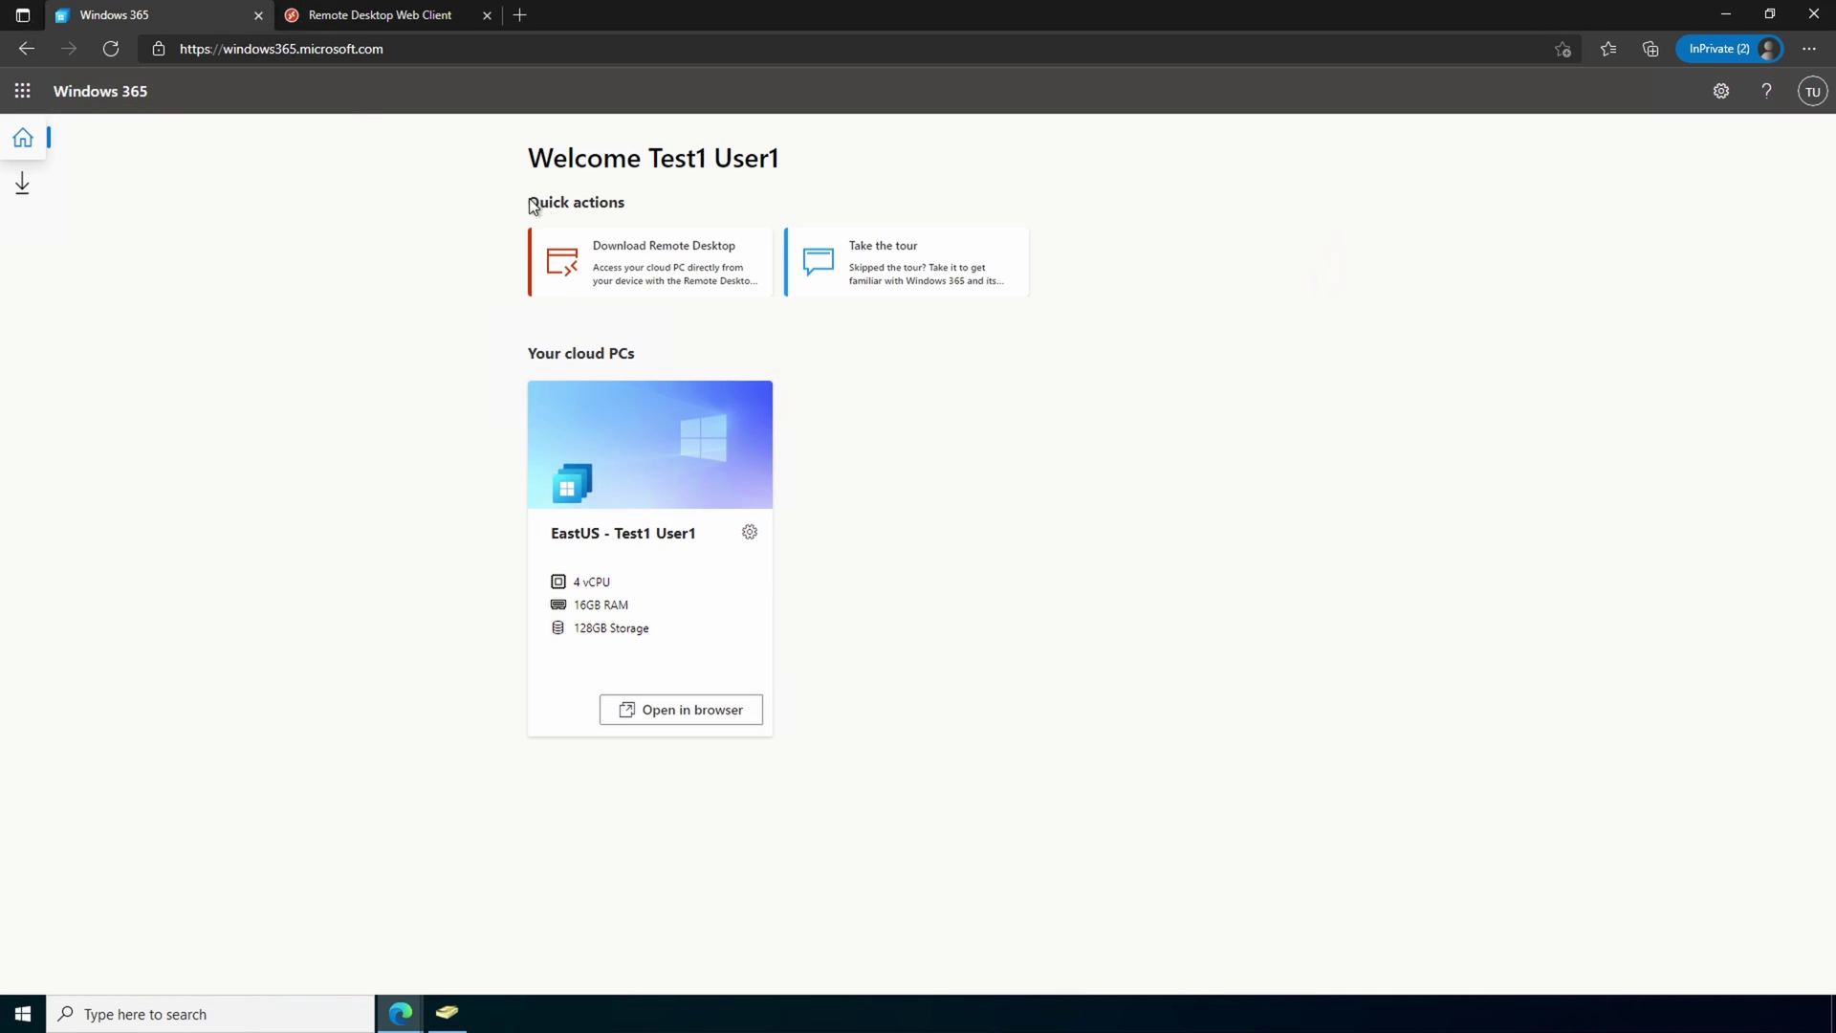
pyautogui.click(660, 256)
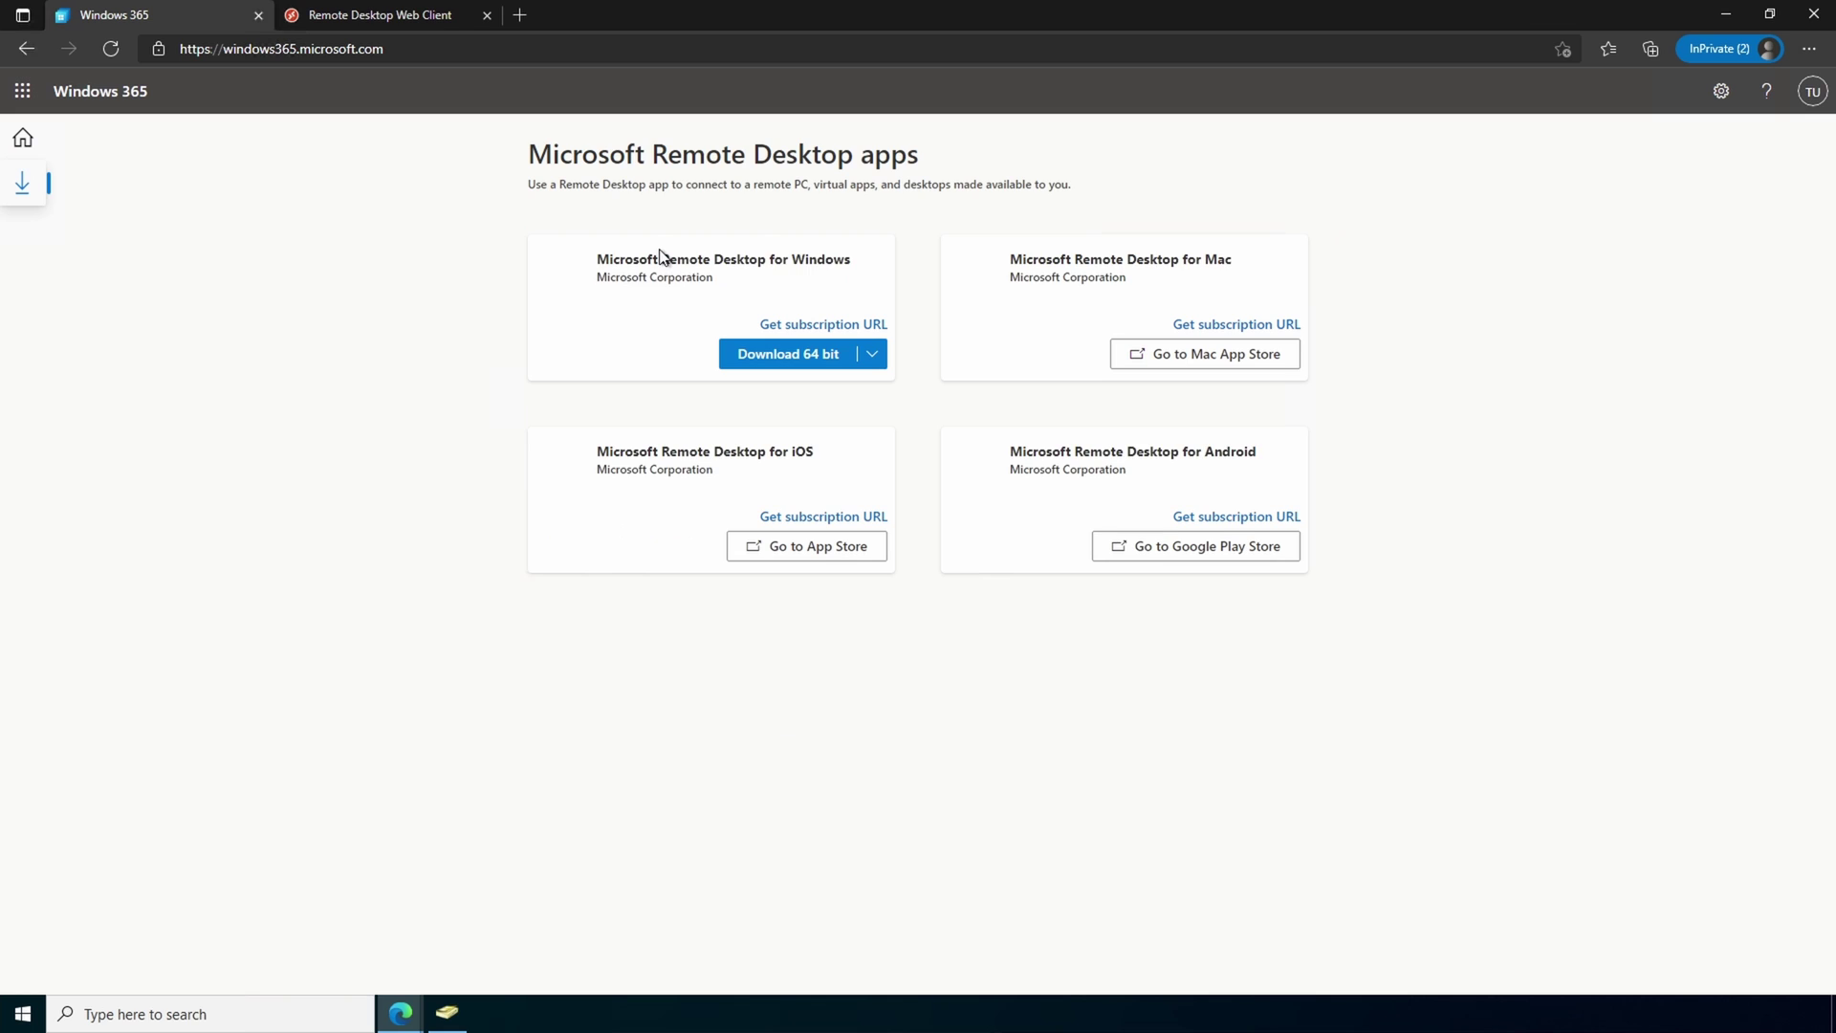